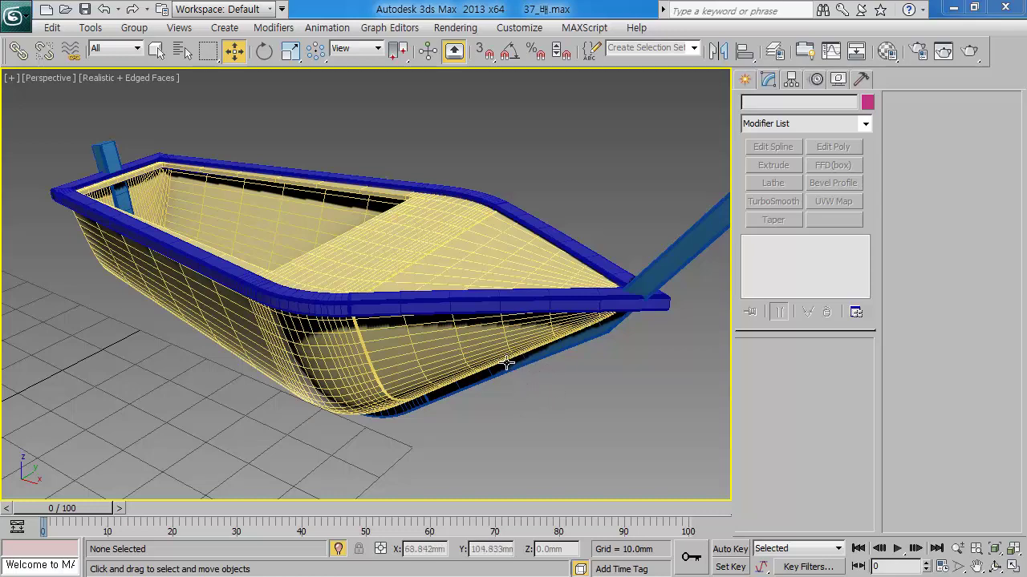
Step: Select the boat hull and orbit around it to inspect its exterior and interior
scroll(467, 351, up, 3)
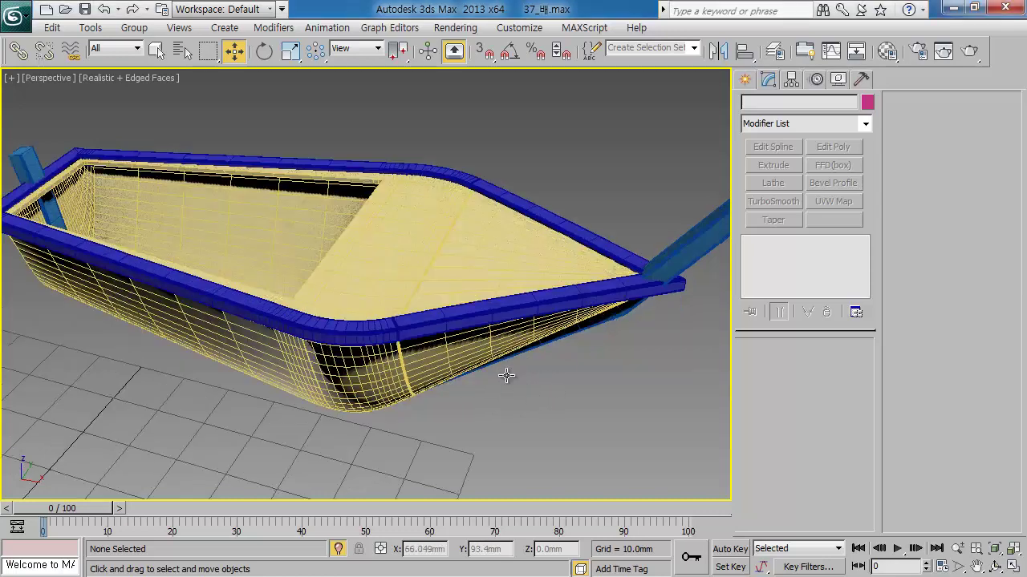
scroll(505, 367, up, 3)
middle_drag(452, 383, 576, 334)
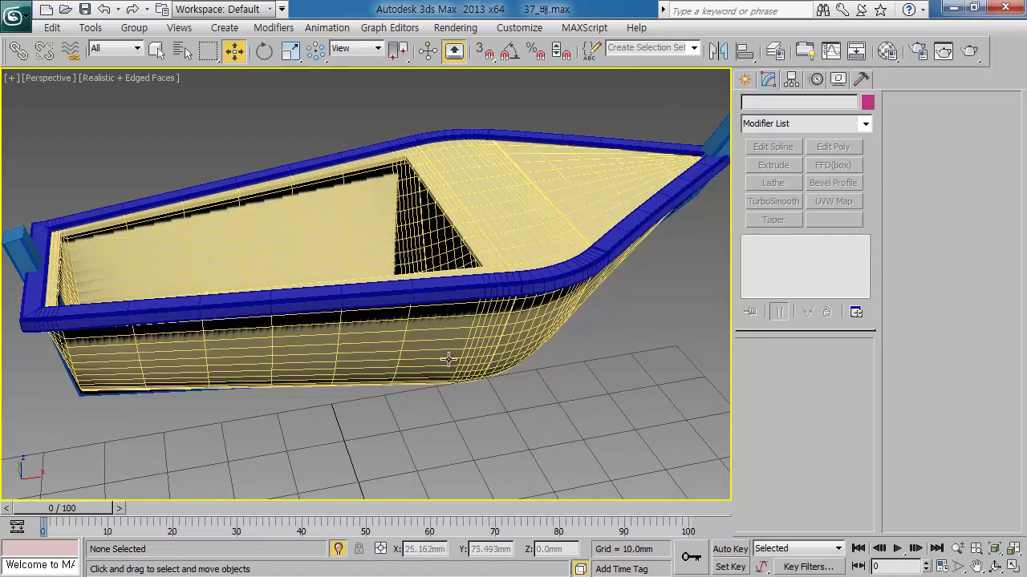
click(458, 351)
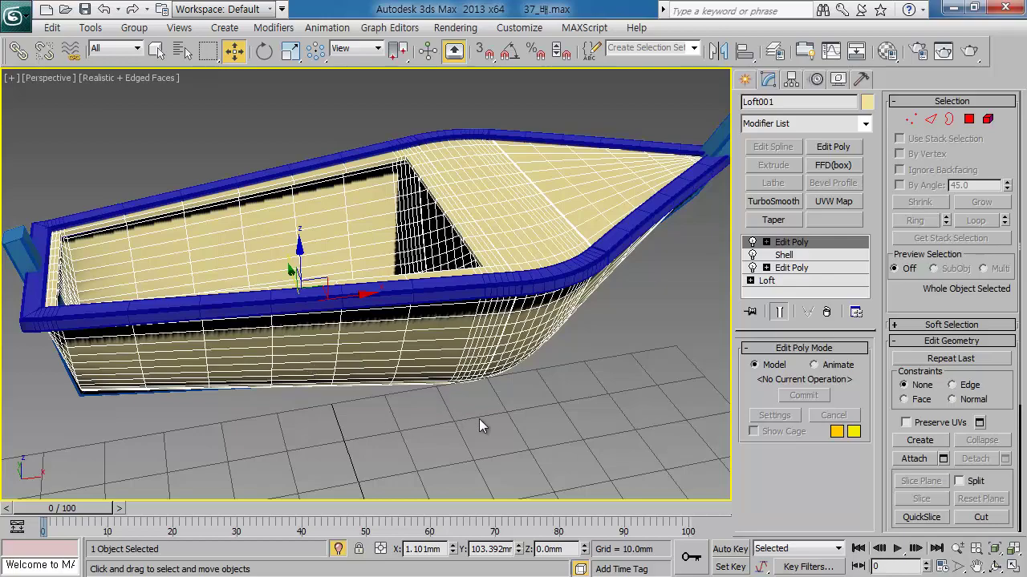
alt+middle_drag(243, 383, 342, 248)
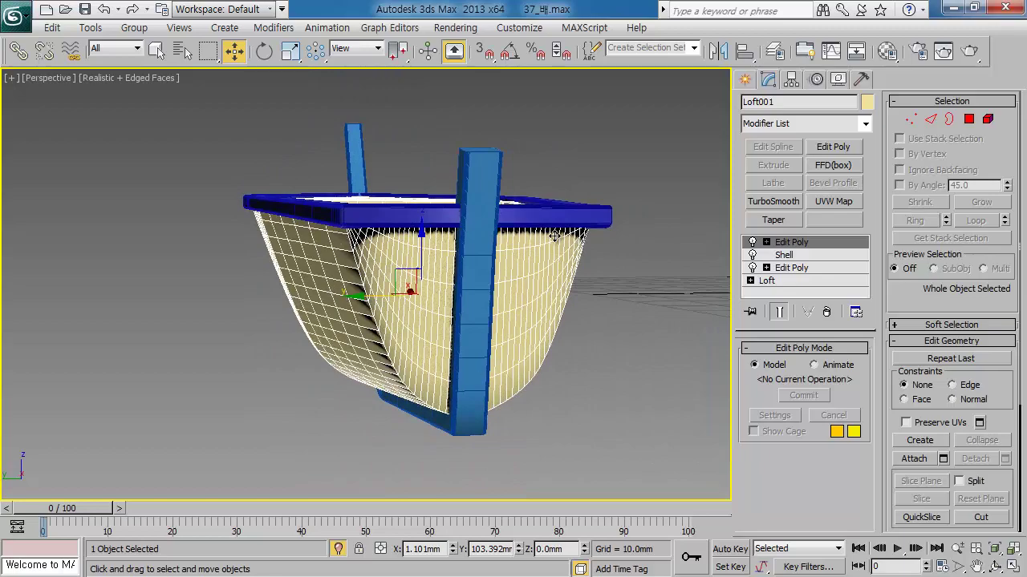
mouse_move(583, 275)
alt+middle_down()
mouse_move(522, 356)
mouse_move(420, 412)
alt+middle_up()
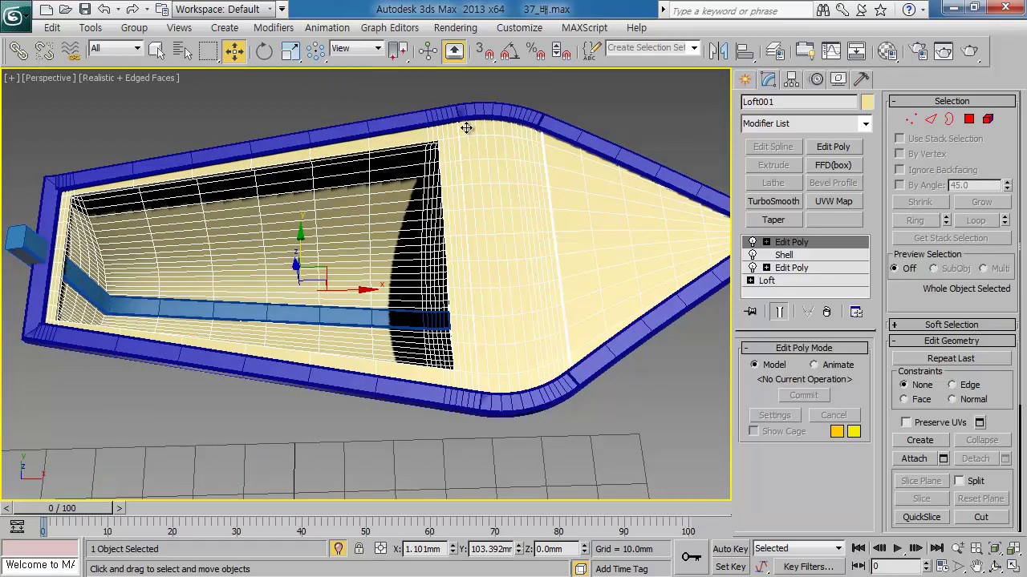
mouse_move(347, 346)
alt+middle_down()
mouse_move(348, 254)
mouse_move(360, 230)
mouse_move(251, 250)
alt+middle_up()
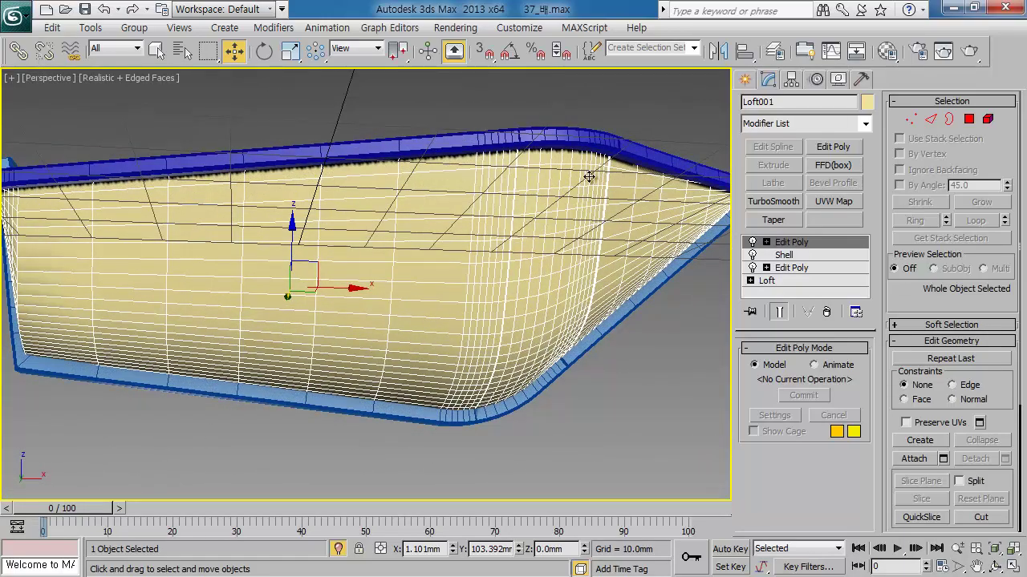
mouse_move(271, 229)
alt+middle_down()
mouse_move(270, 261)
mouse_move(394, 321)
mouse_move(344, 407)
alt+middle_up()
scroll(489, 367, up, 3)
scroll(478, 337, down, 4)
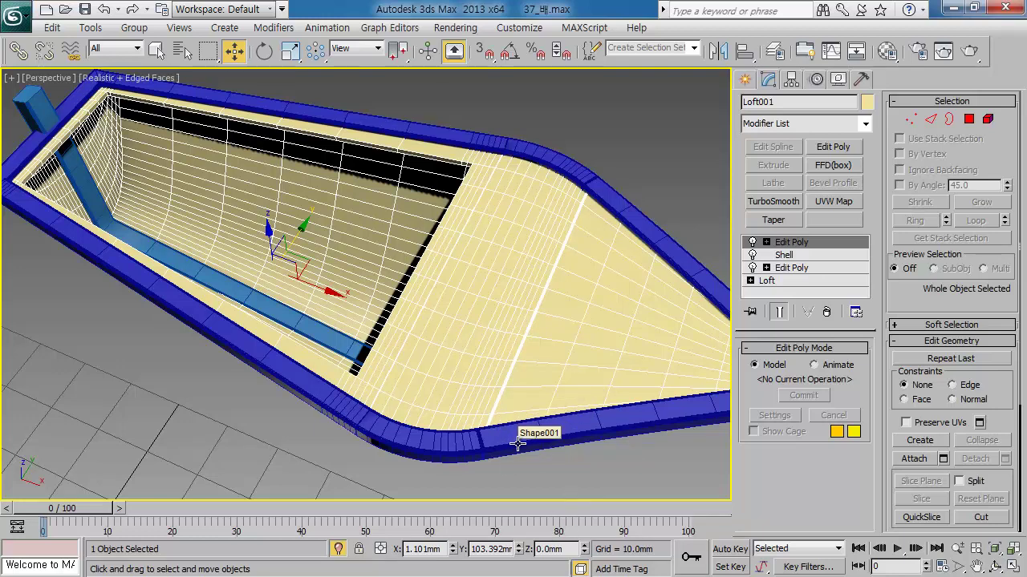
mouse_move(547, 467)
alt+middle_down()
mouse_move(589, 423)
mouse_move(640, 424)
alt+middle_up()
alt+middle_drag(550, 389, 540, 382)
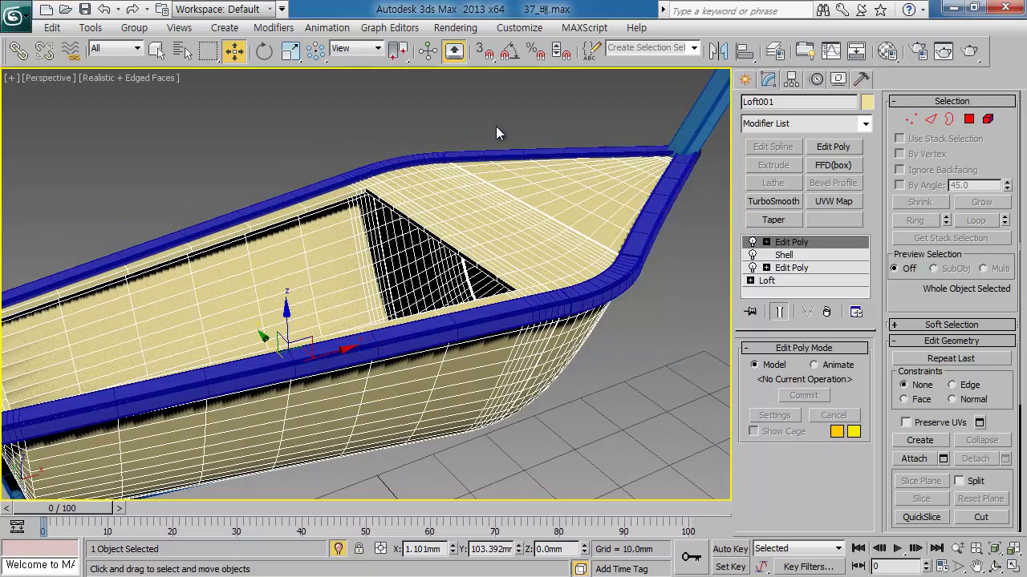
Step: Reset to an empty scene without saving and maximize the Top viewport
click(30, 20)
click(56, 86)
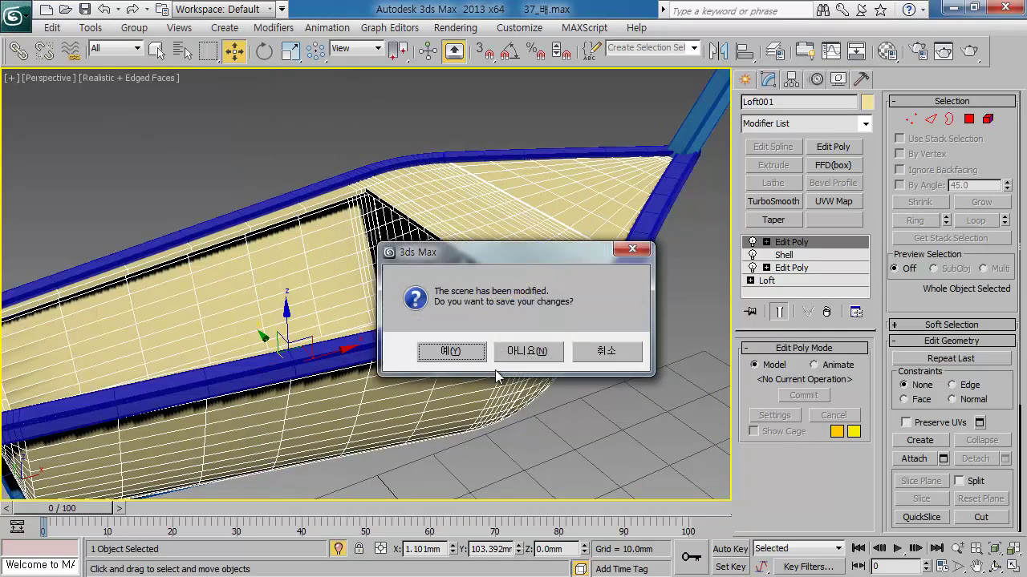
click(544, 357)
click(468, 320)
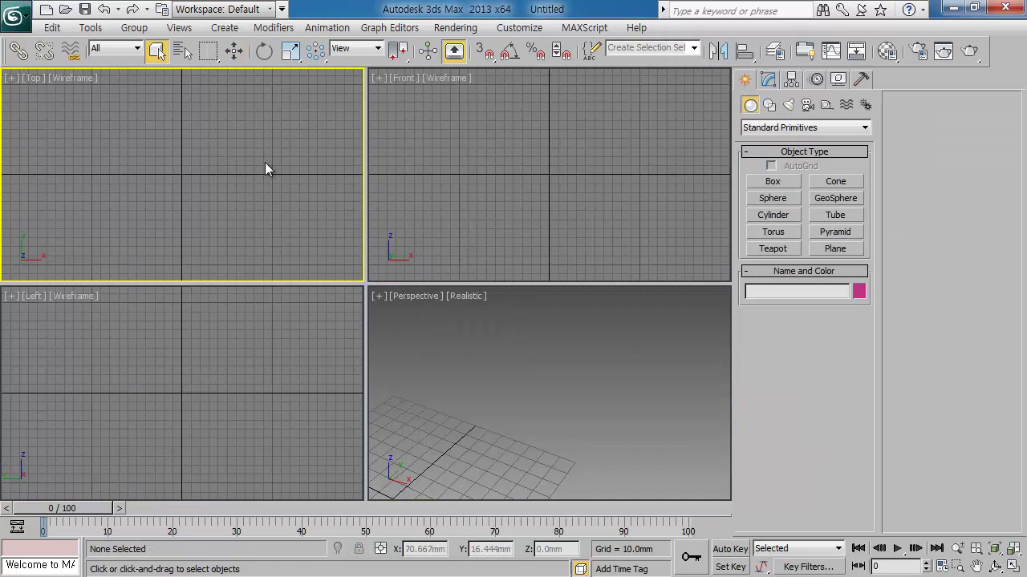
key(alt+w)
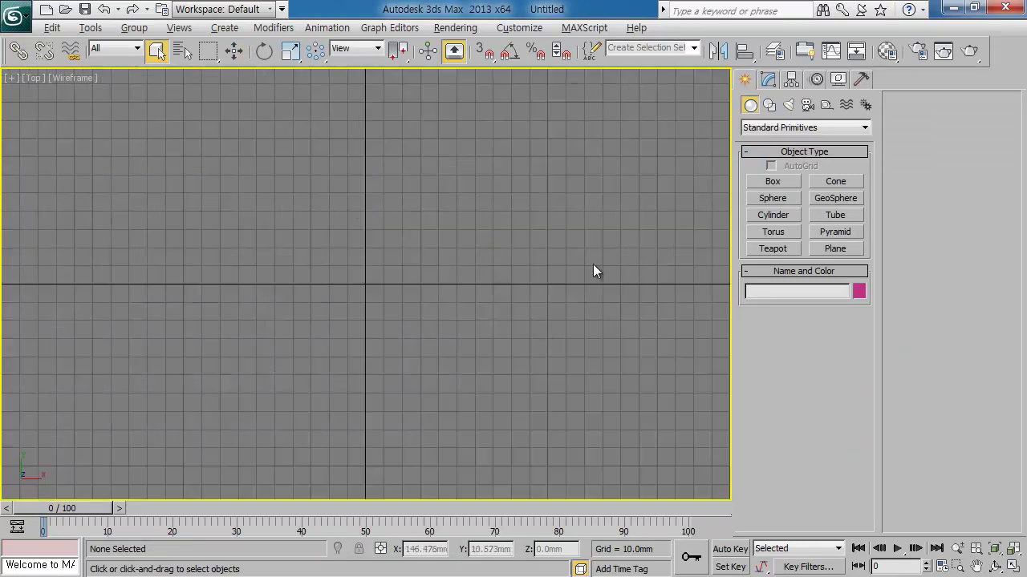
click(770, 106)
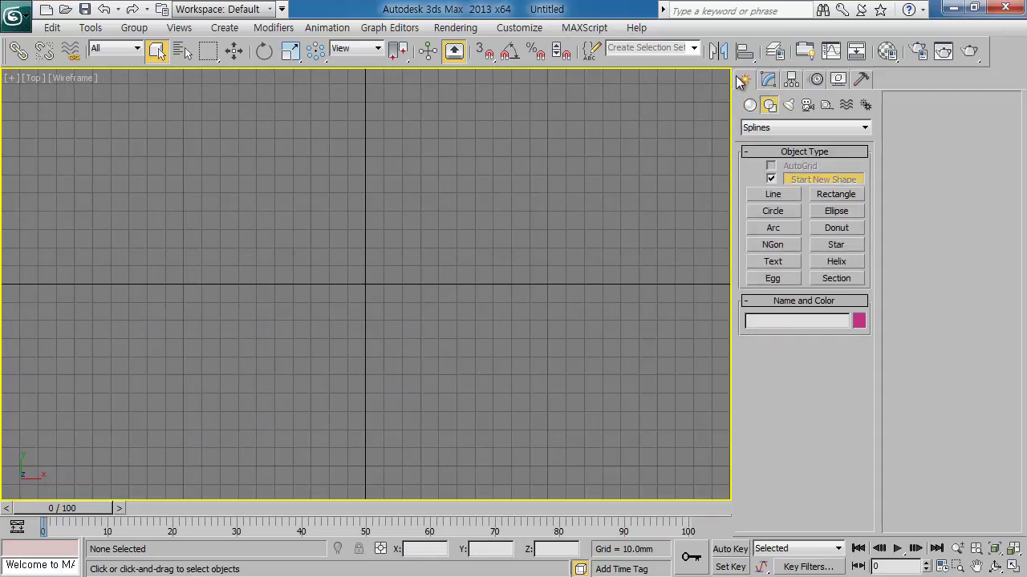
Step: Draw a straight horizontal line across the Top view
click(782, 195)
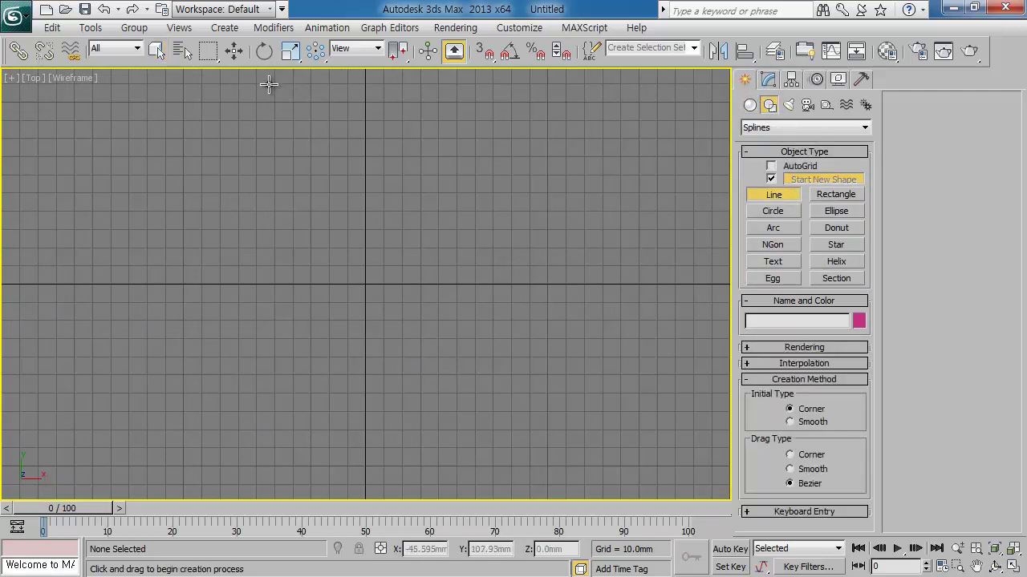
click(266, 84)
click(560, 83)
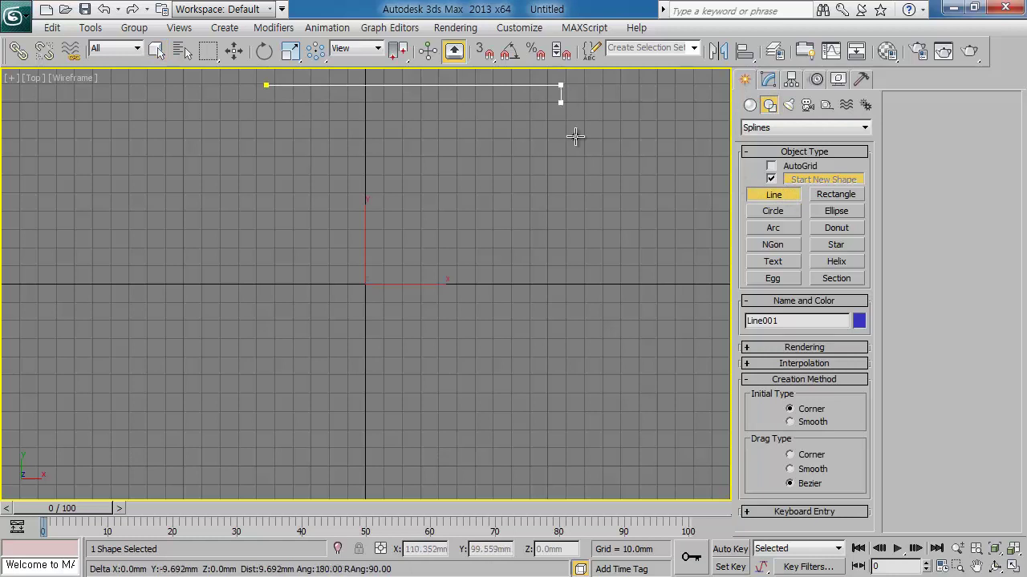
right_click(555, 198)
Step: Draw a closed hull cross-section below it with a curved bottom and flat top
middle_drag(493, 151, 482, 301)
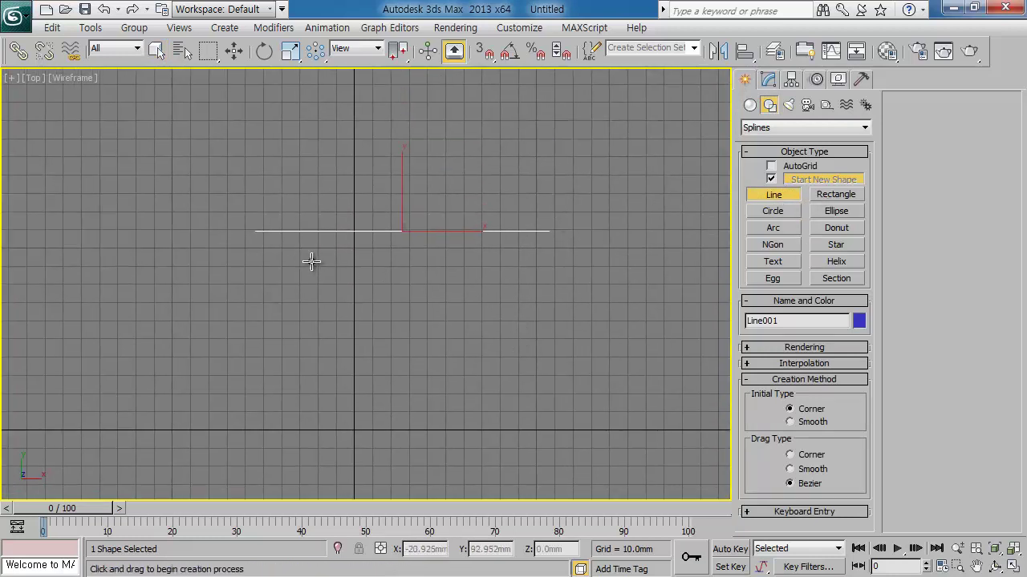
drag(305, 259, 355, 277)
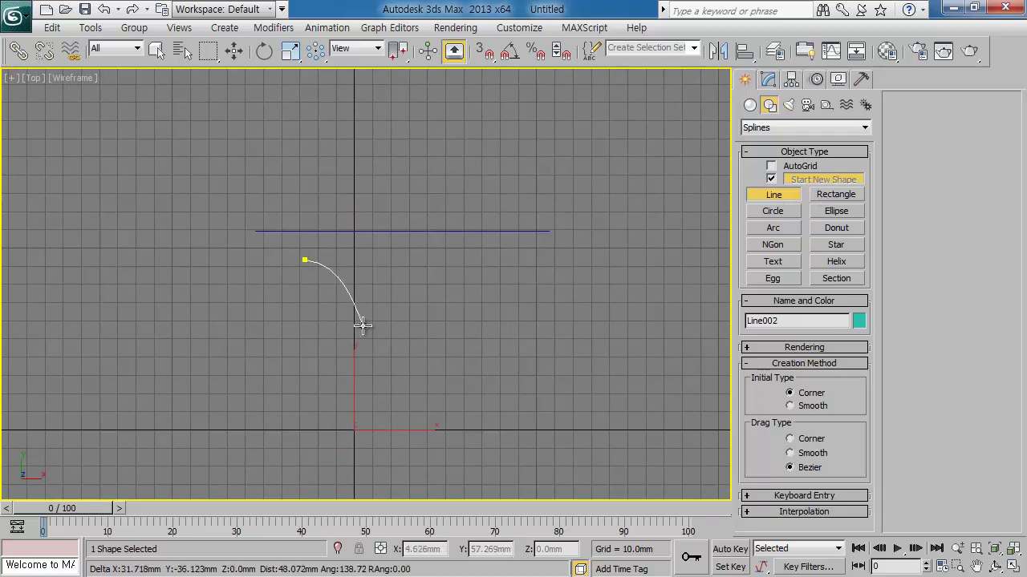
right_click(312, 277)
click(302, 259)
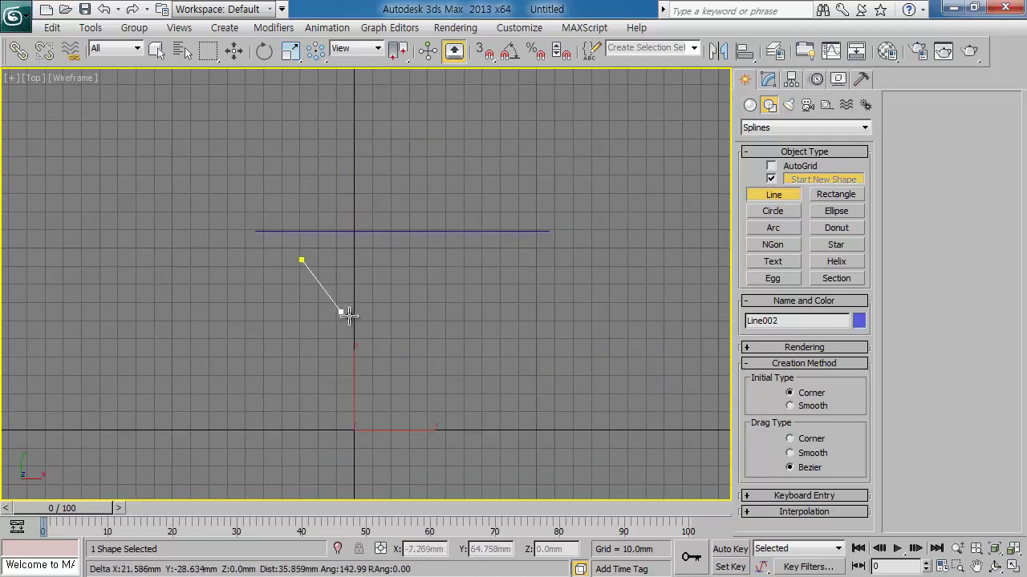
drag(342, 312, 399, 324)
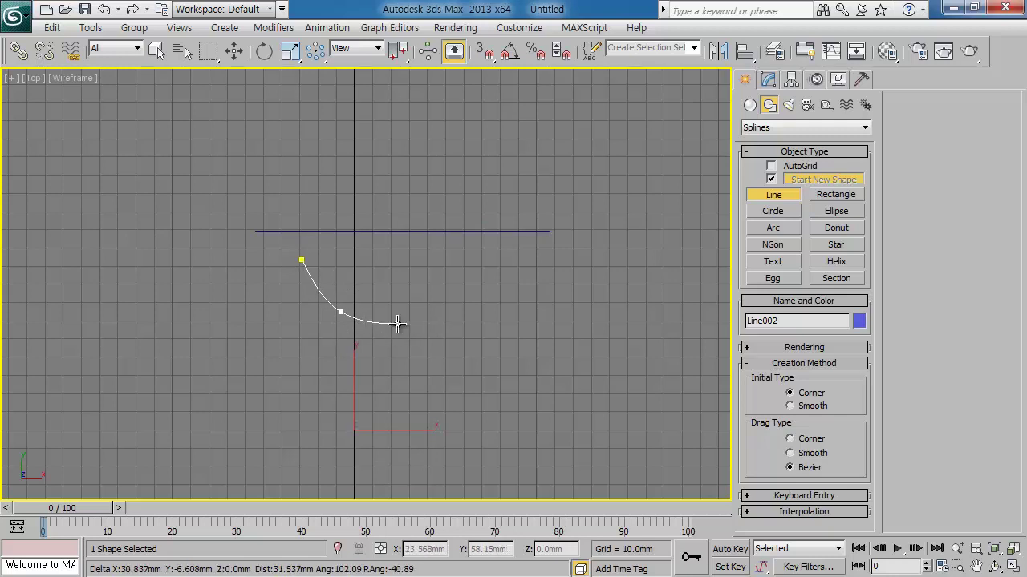
click(396, 326)
click(446, 309)
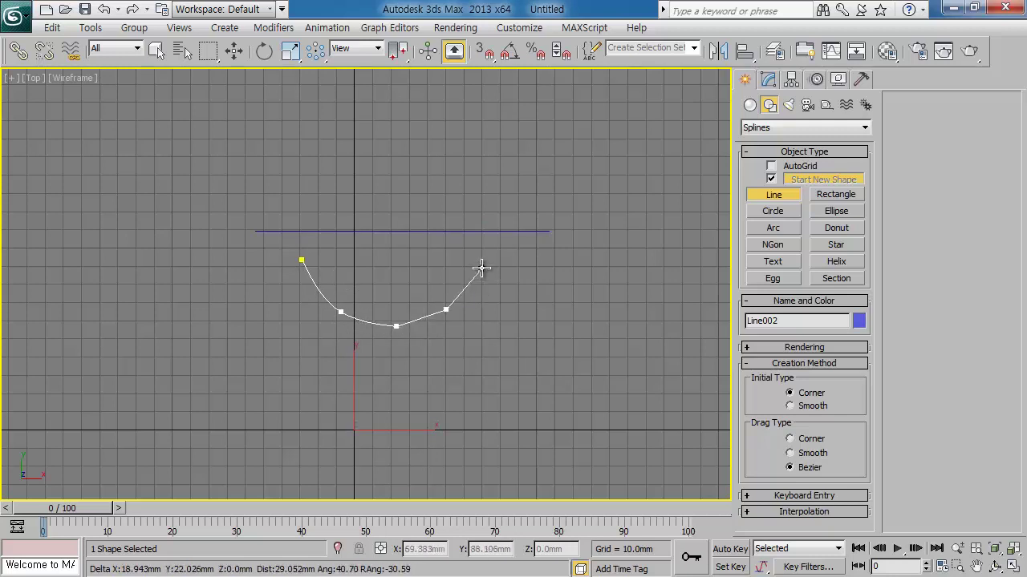
click(491, 258)
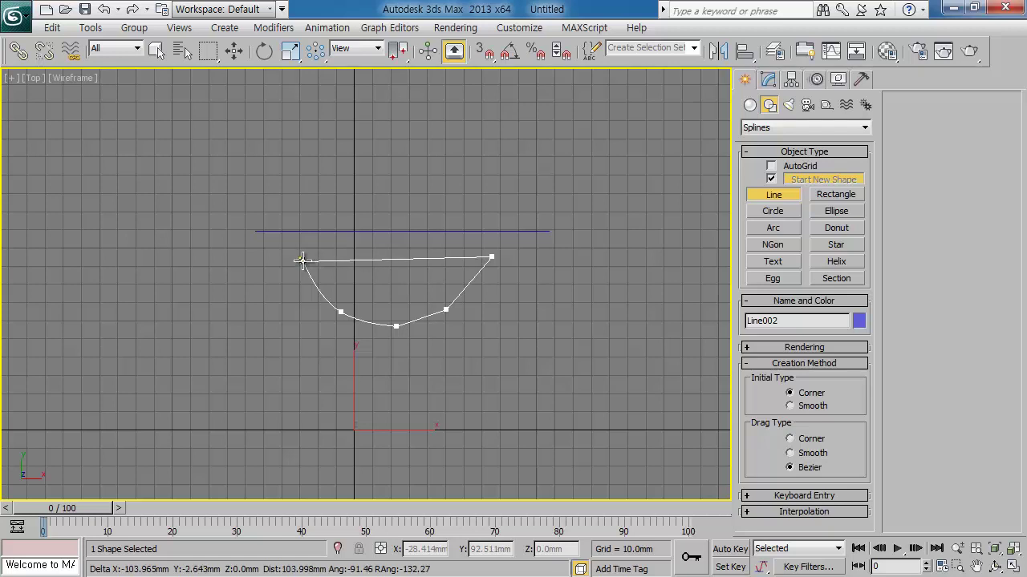
click(479, 343)
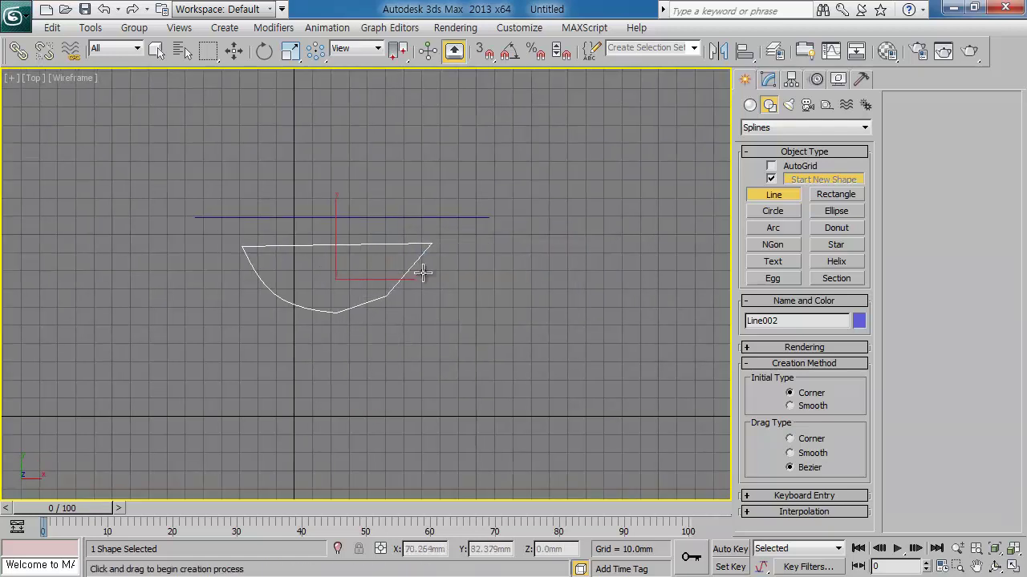
scroll(445, 268, up, 3)
mouse_move(465, 337)
middle_down()
mouse_move(425, 270)
mouse_move(513, 249)
middle_up()
Step: Enter Vertex level on Line002 and nudge the upper right corner point slightly down
click(767, 78)
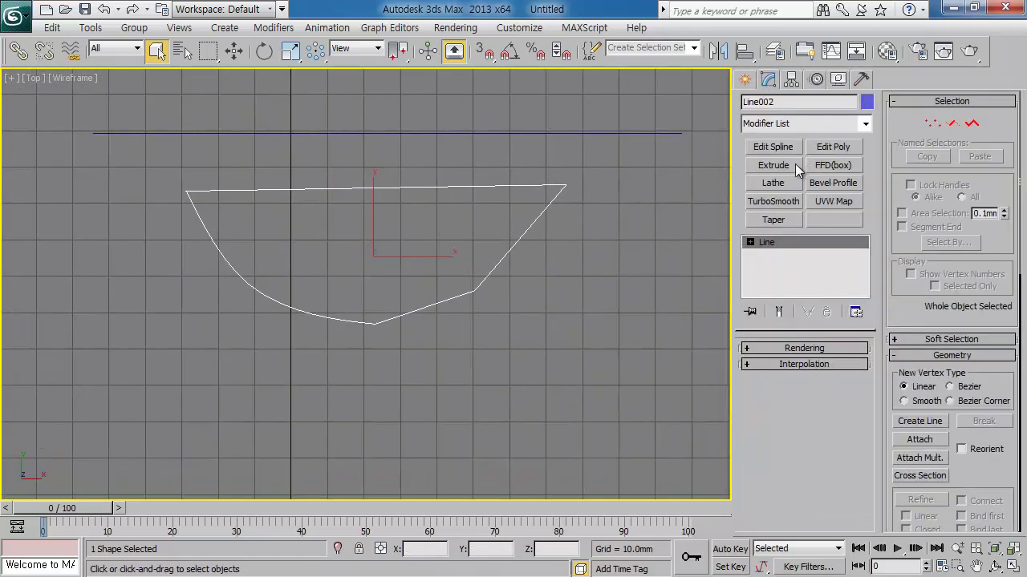
click(931, 124)
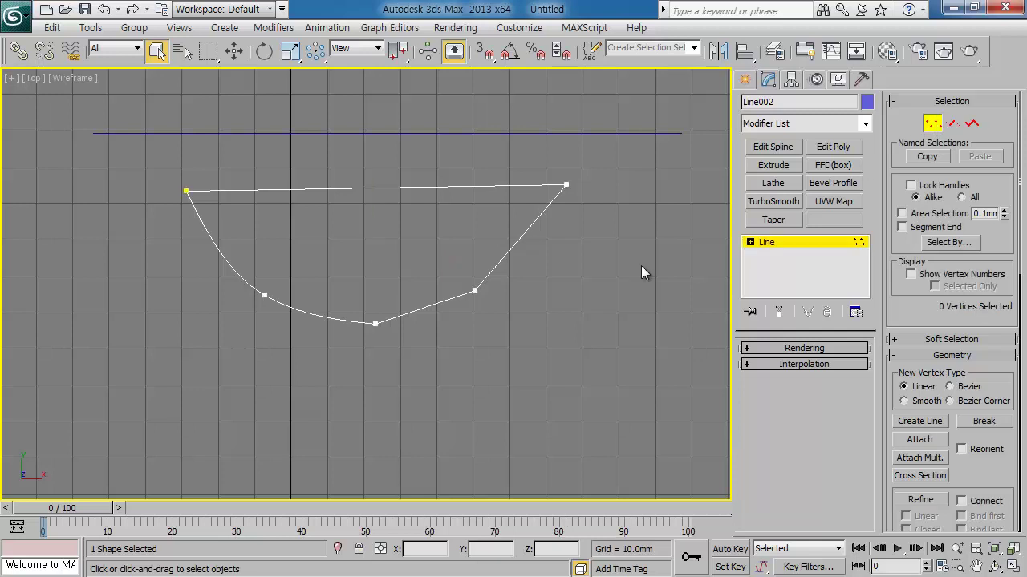
click(565, 185)
click(233, 50)
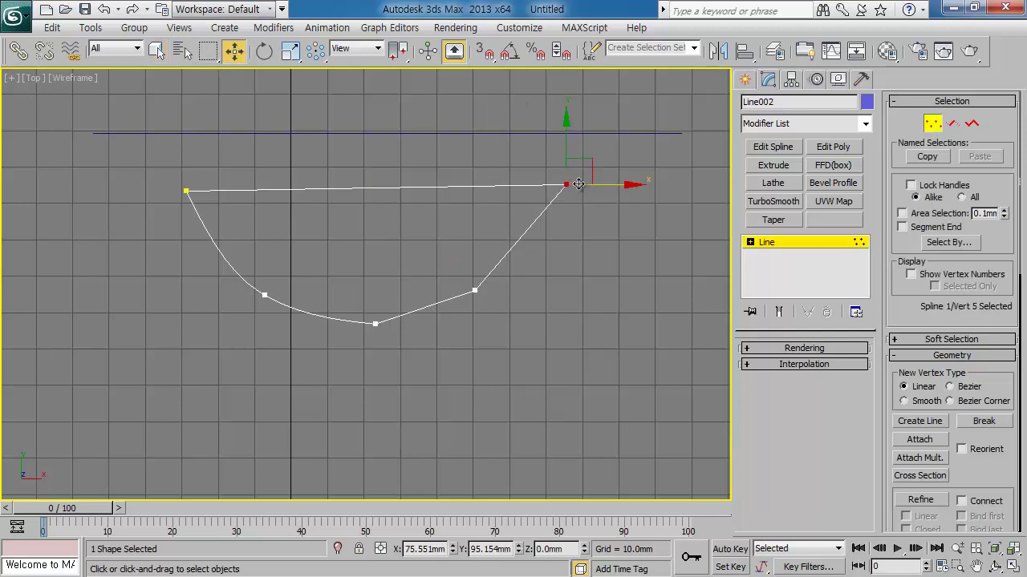
drag(568, 155, 570, 161)
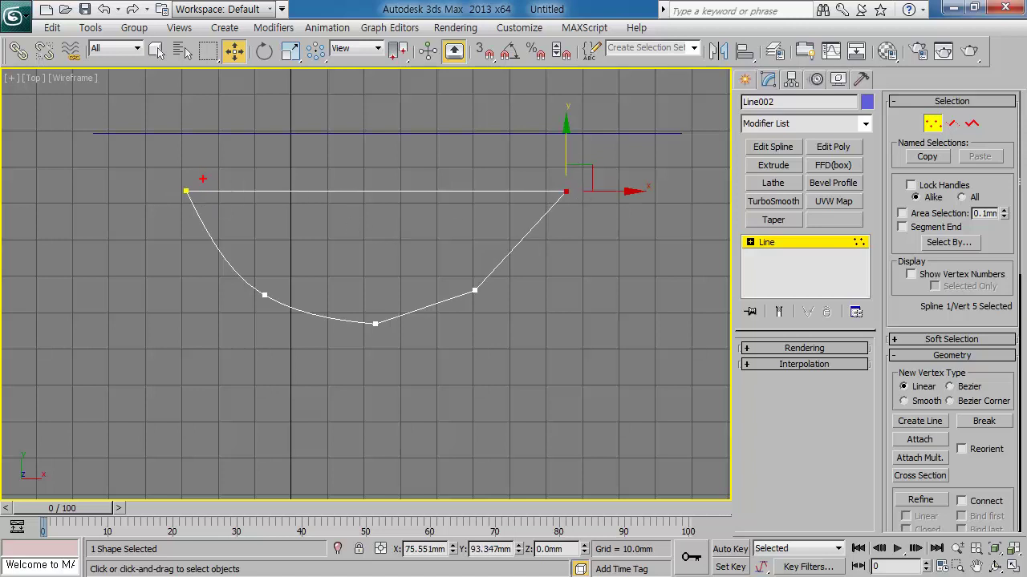
drag(170, 187, 186, 202)
drag(513, 194, 553, 207)
drag(255, 191, 488, 191)
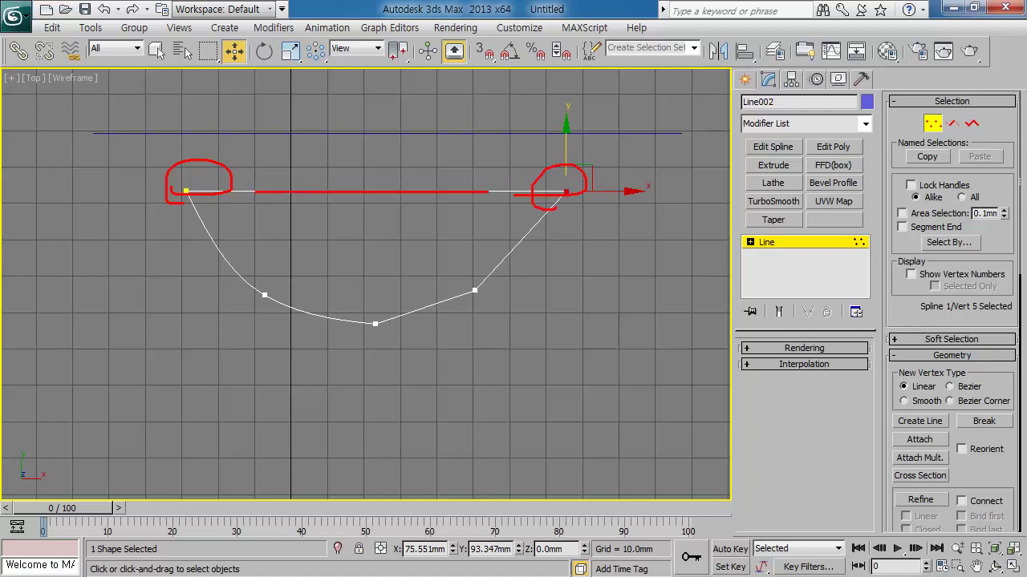
key(Escape)
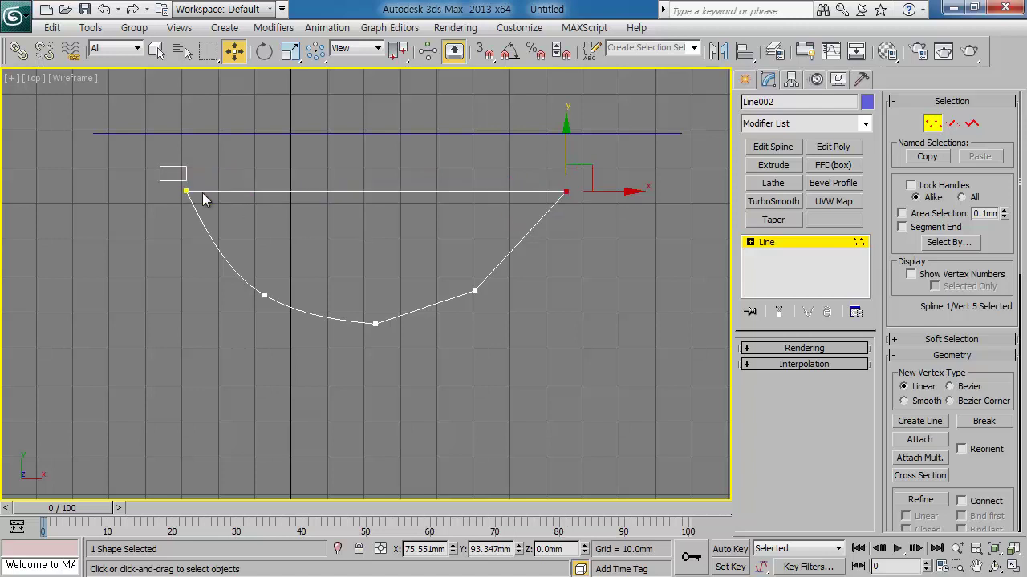
Step: Compare the Y heights of the upper left and upper right corner points
click(186, 192)
double_click(489, 550)
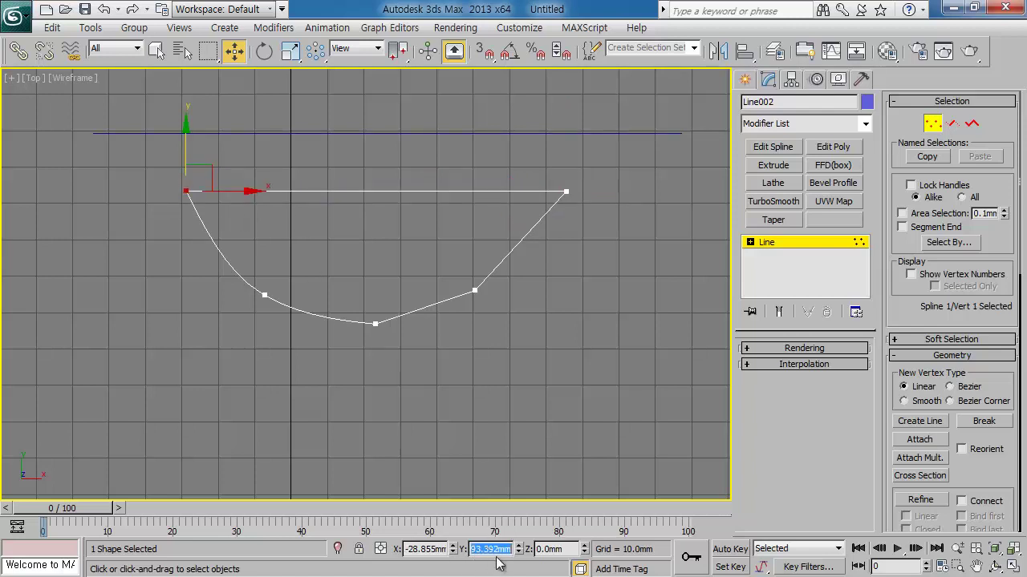
click(566, 192)
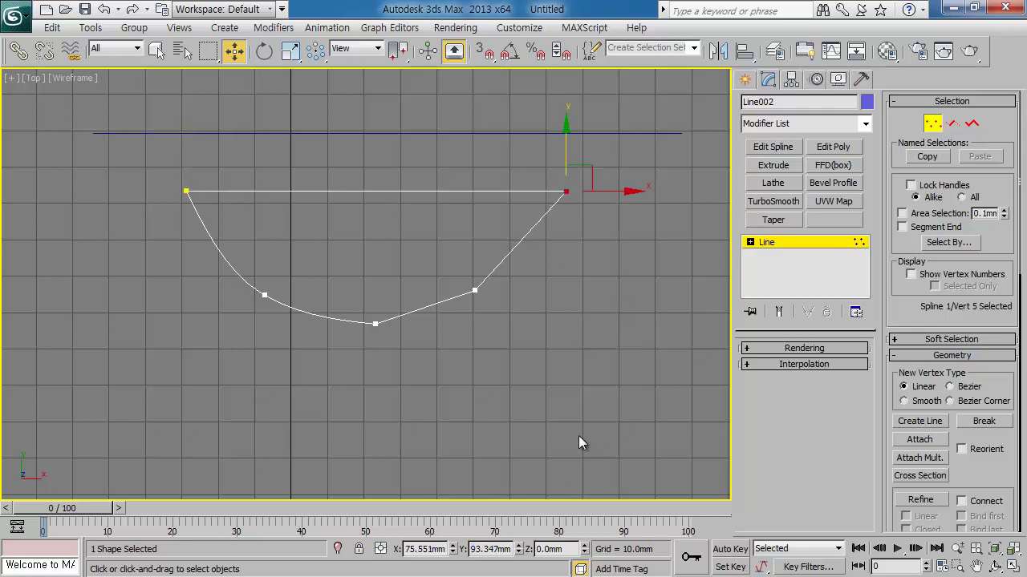
double_click(502, 549)
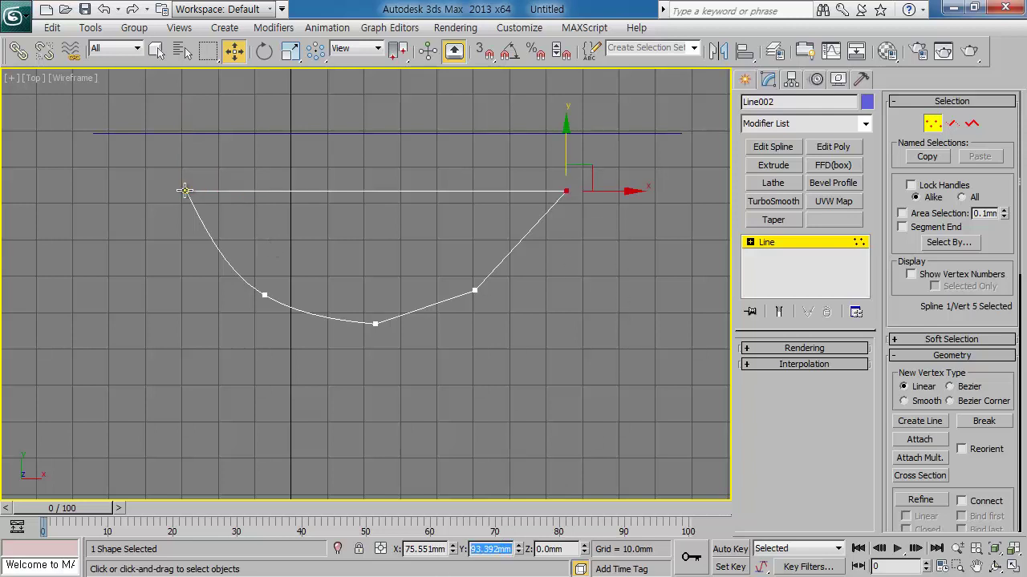
click(580, 344)
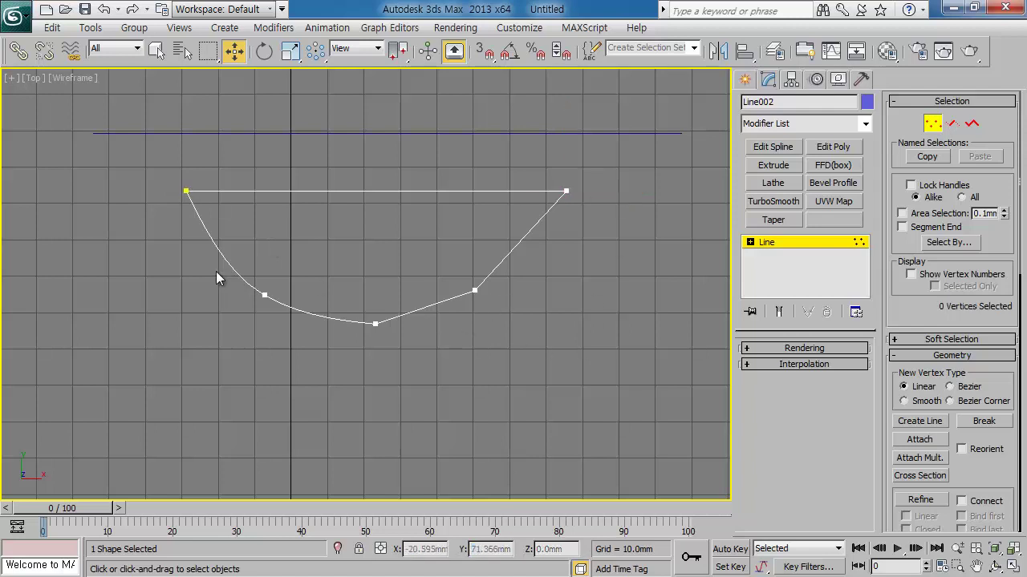
Step: Copy the left lower vertex's Y and set the right lower vertex to 64.758mm
drag(216, 272, 291, 300)
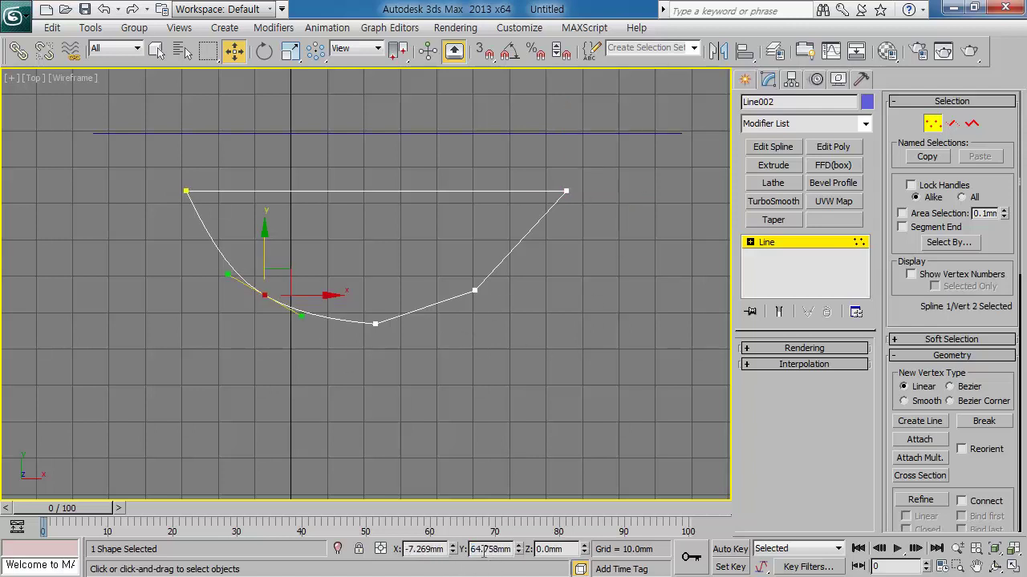
double_click(485, 550)
key(ctrl+c)
click(474, 290)
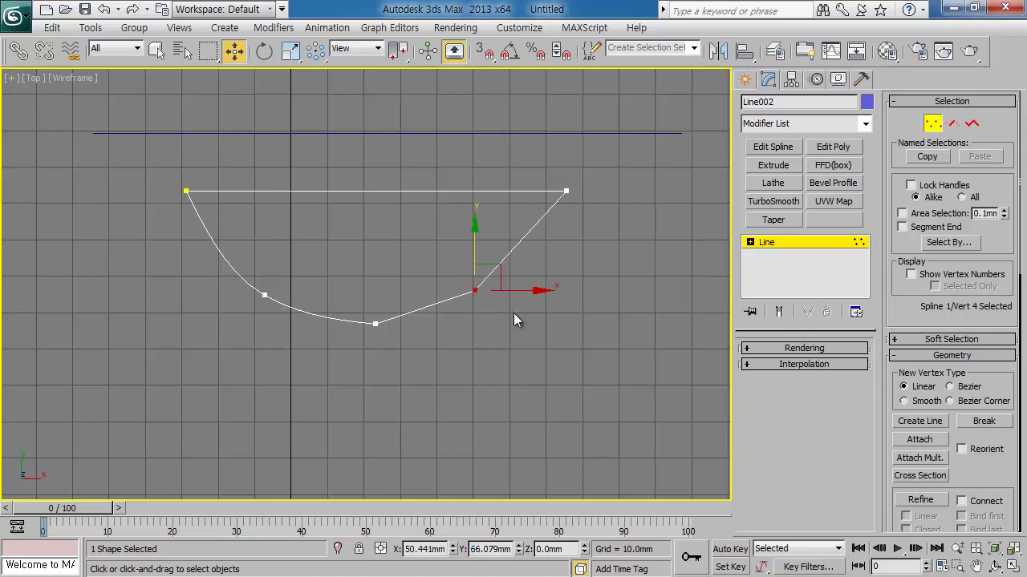
double_click(490, 550)
key(ctrl+v)
key(Return)
click(429, 370)
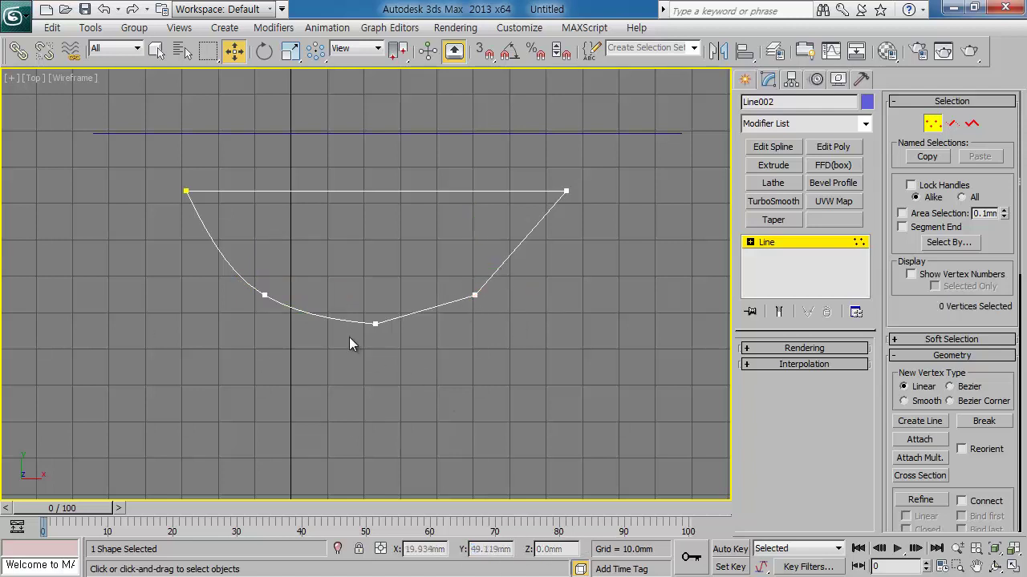
click(474, 295)
Step: Make the right lower vertex a smooth Bezier after first trying Bezier Corner
right_click(473, 294)
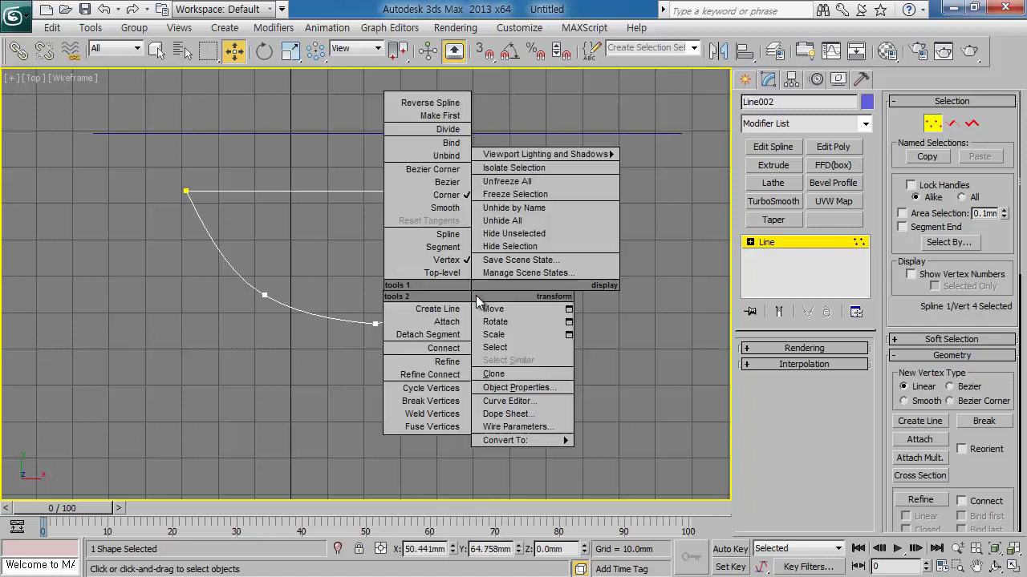
click(433, 169)
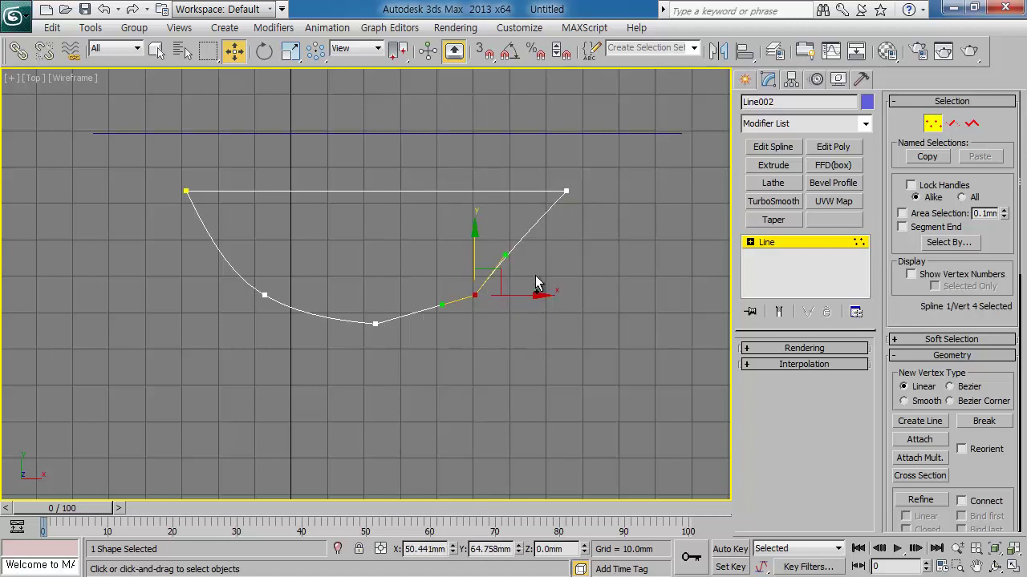
key(ctrl+z)
right_click(475, 301)
click(446, 191)
click(445, 333)
Step: Turn the bottom vertex into a Bezier and shorten the right vertex's tangent handles
click(375, 324)
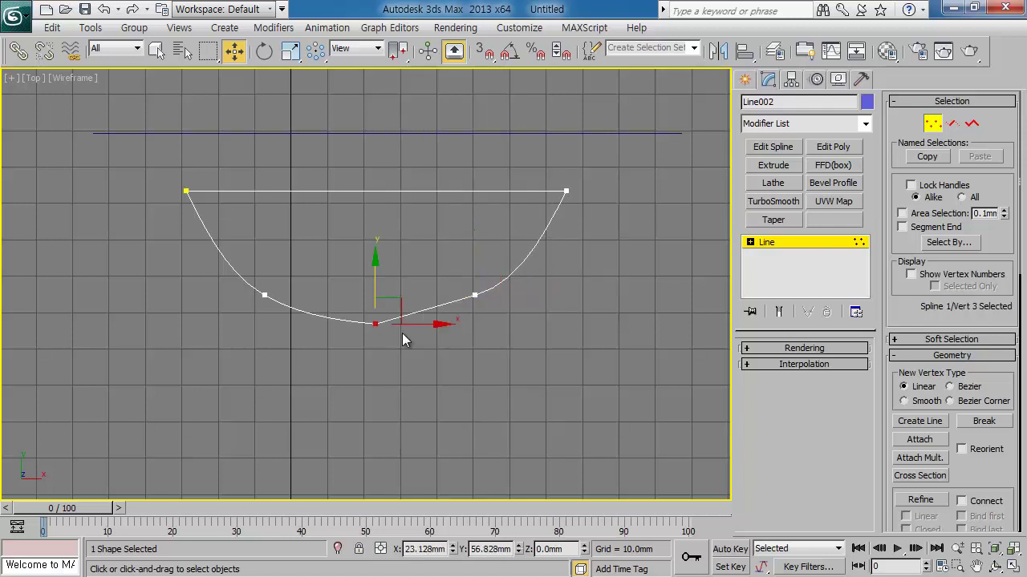
right_click(312, 321)
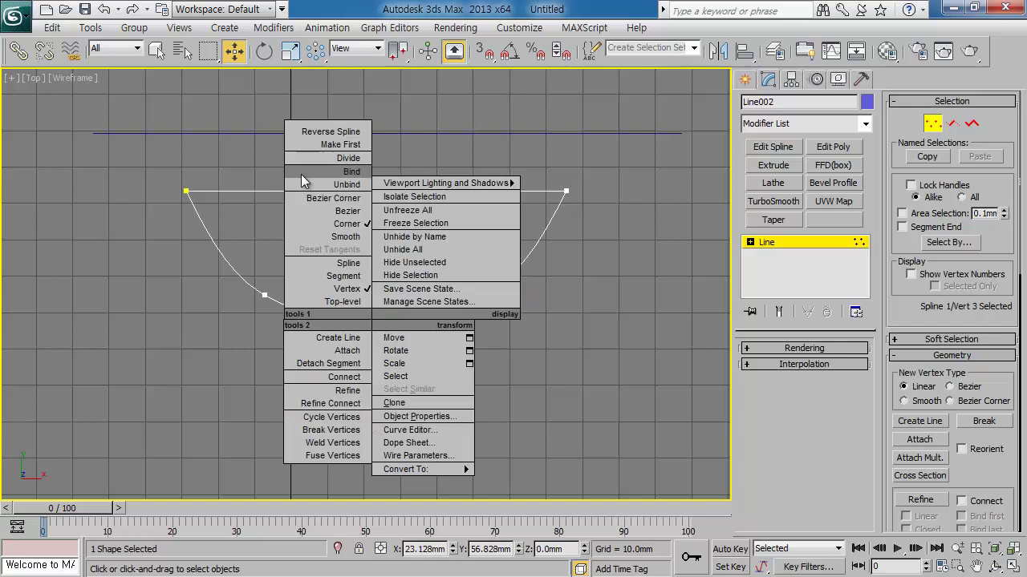
click(327, 213)
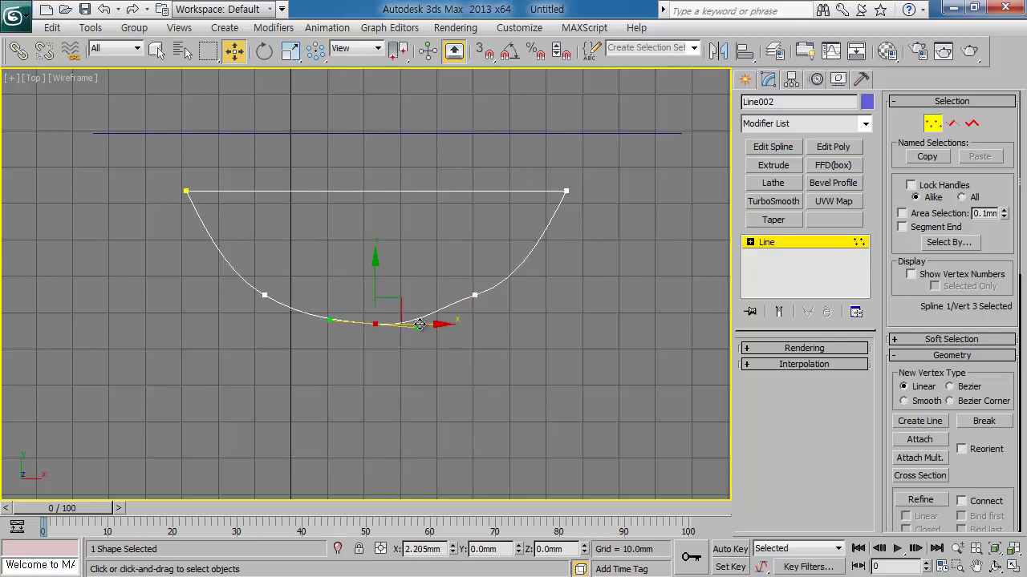
click(475, 295)
drag(439, 309, 454, 318)
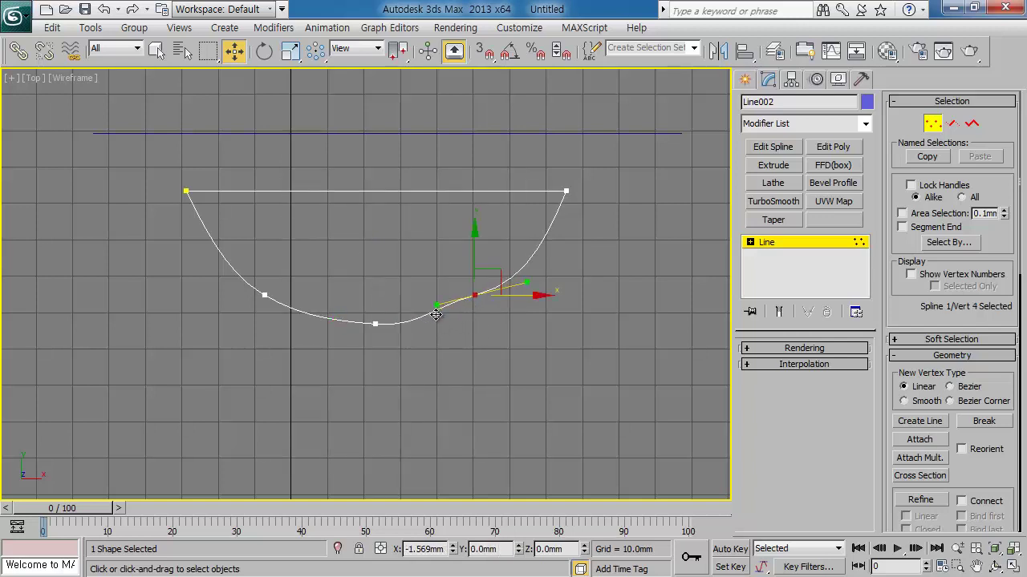
click(457, 340)
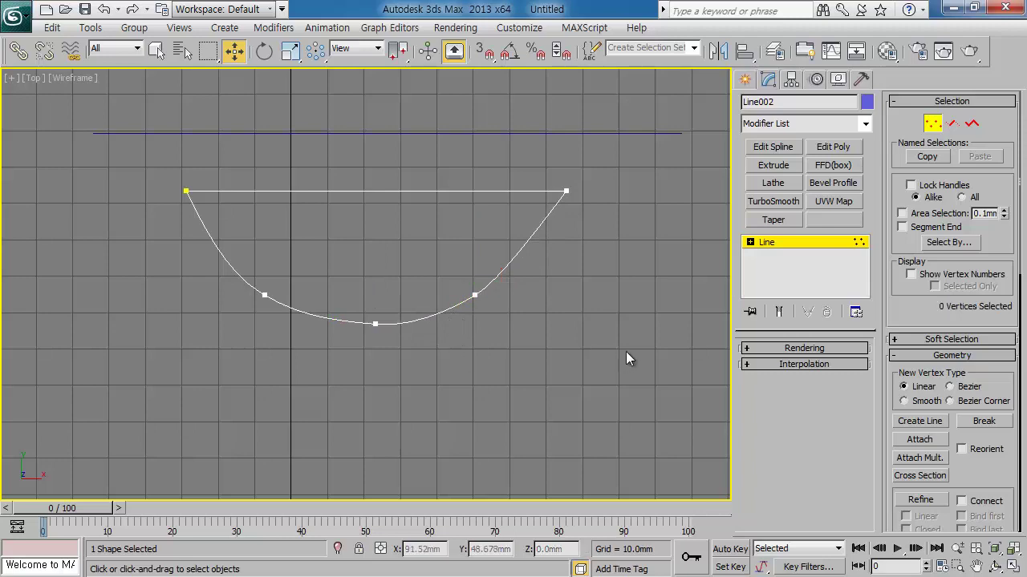
Step: Leave vertex editing, then add and remove an Edit Spline modifier on the line
click(805, 242)
scroll(524, 320, down, 1)
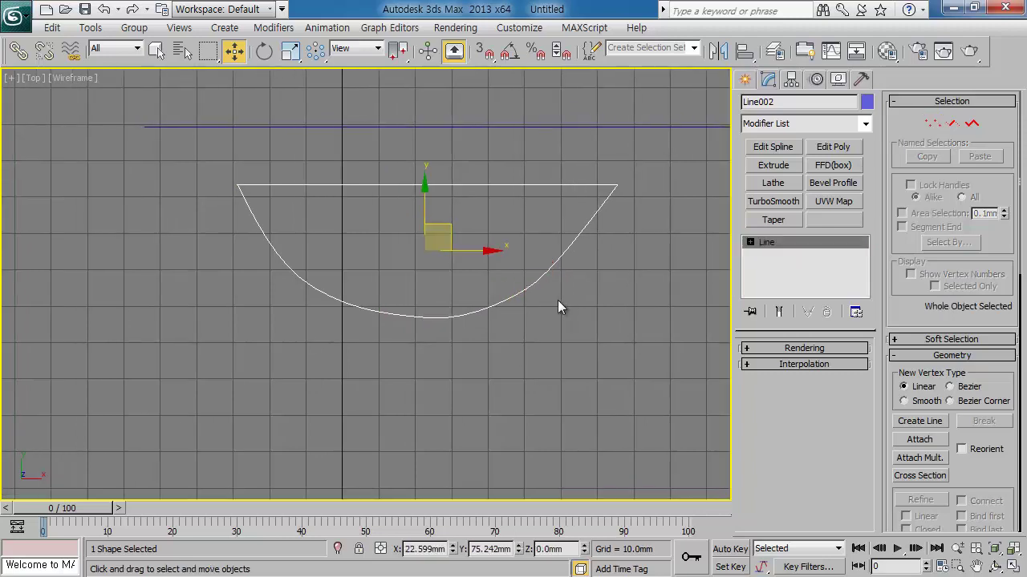
scroll(557, 300, down, 4)
scroll(534, 281, down, 2)
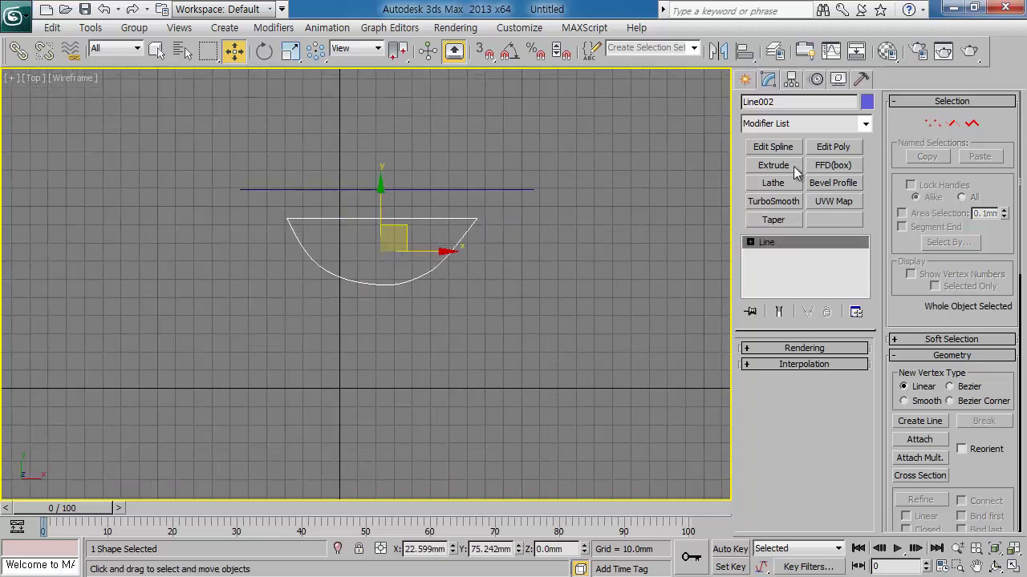
click(775, 149)
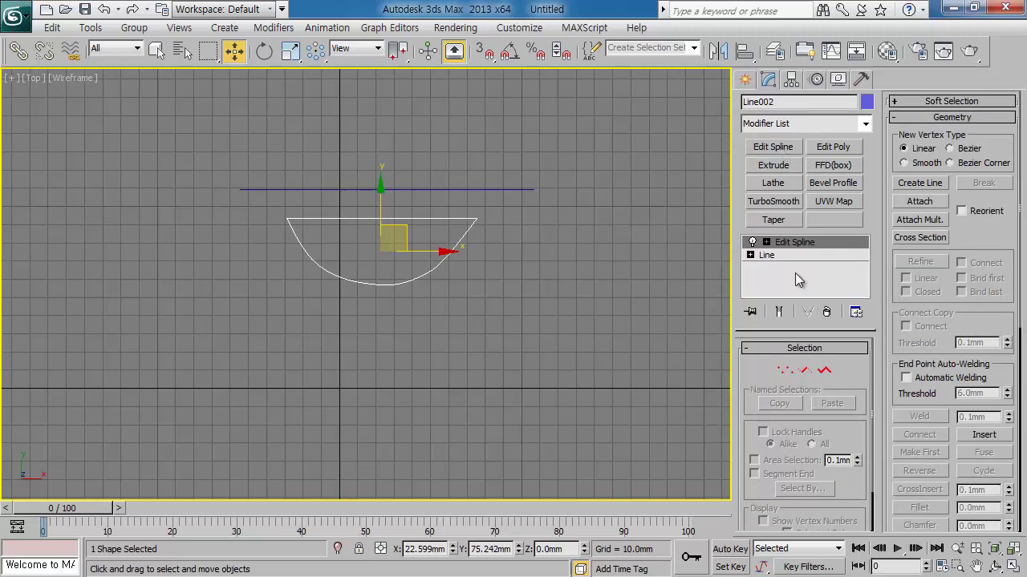
click(827, 312)
click(746, 79)
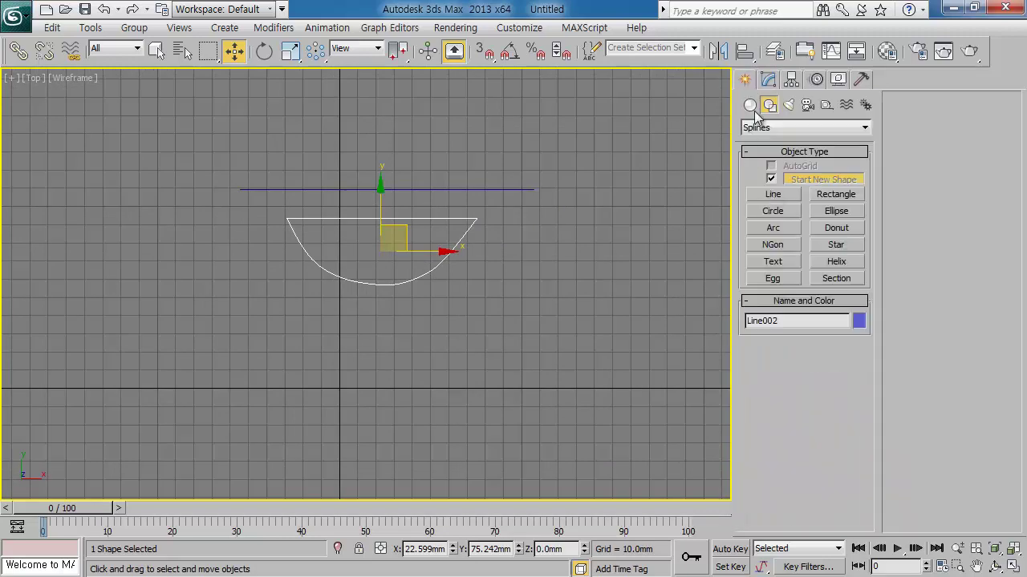
Step: Draw a closed five-point outline with a pointed right tip below the hull profile
click(773, 194)
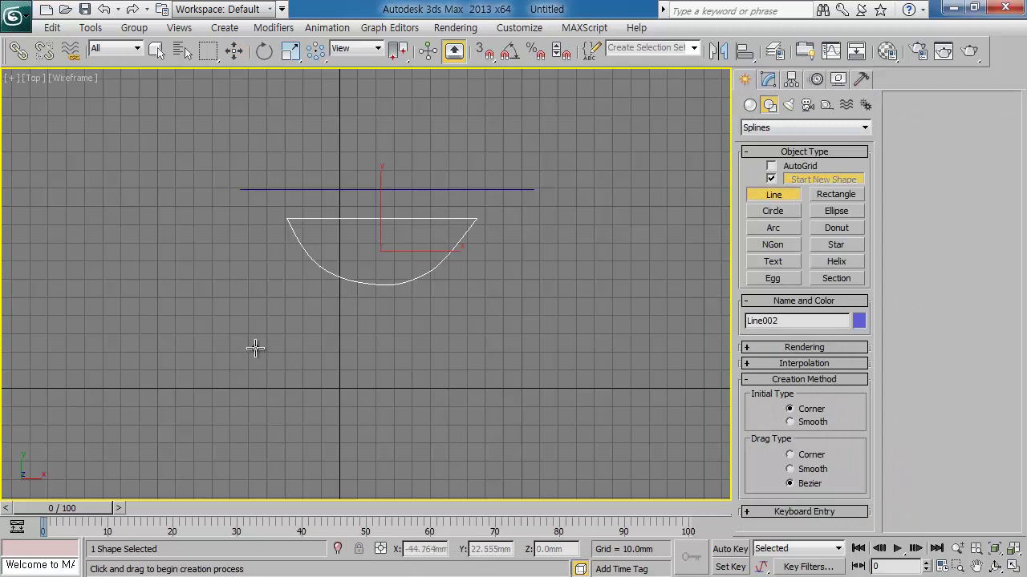
click(242, 350)
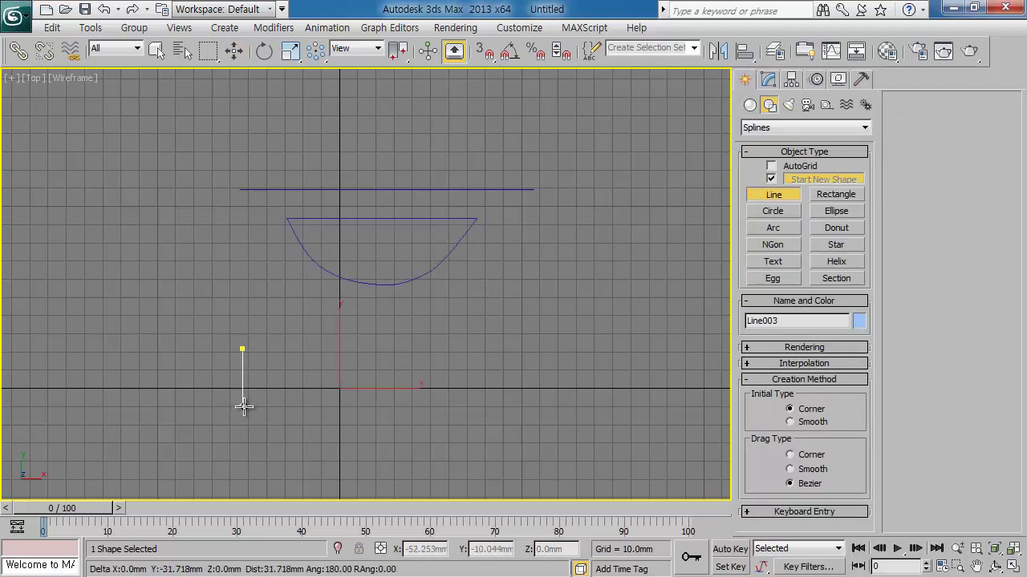
click(243, 407)
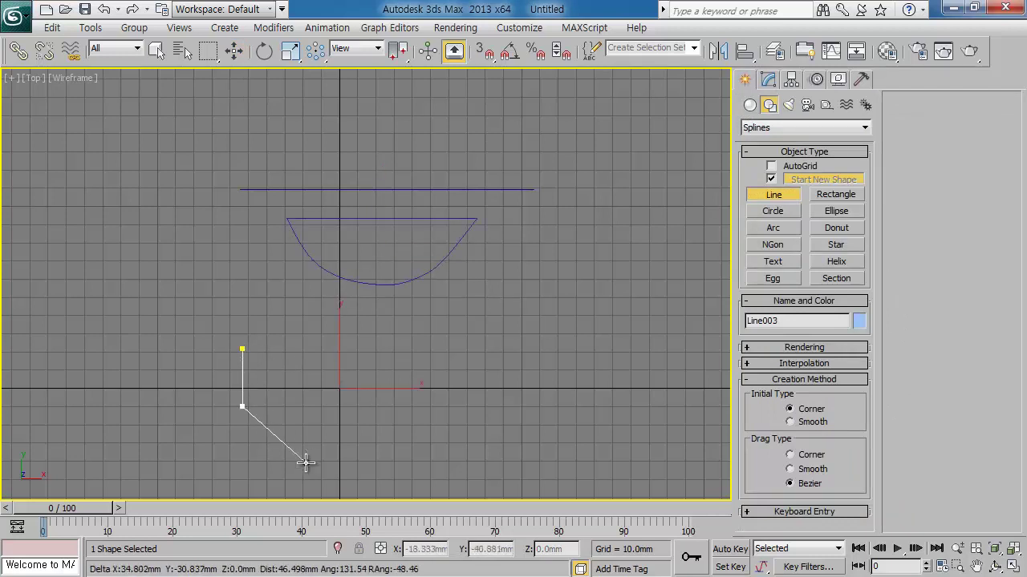
click(451, 455)
click(551, 388)
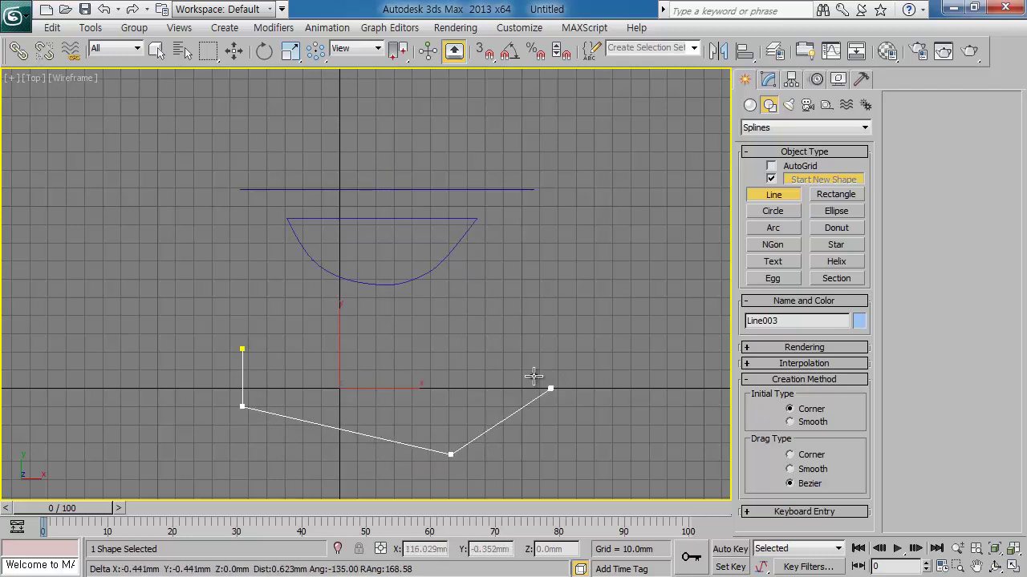
click(455, 322)
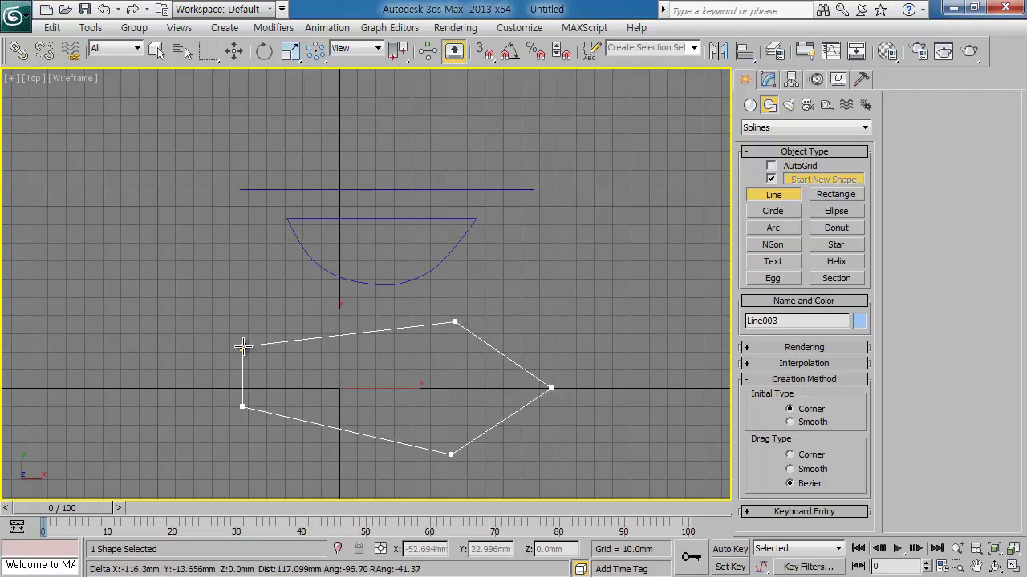
click(243, 350)
click(481, 345)
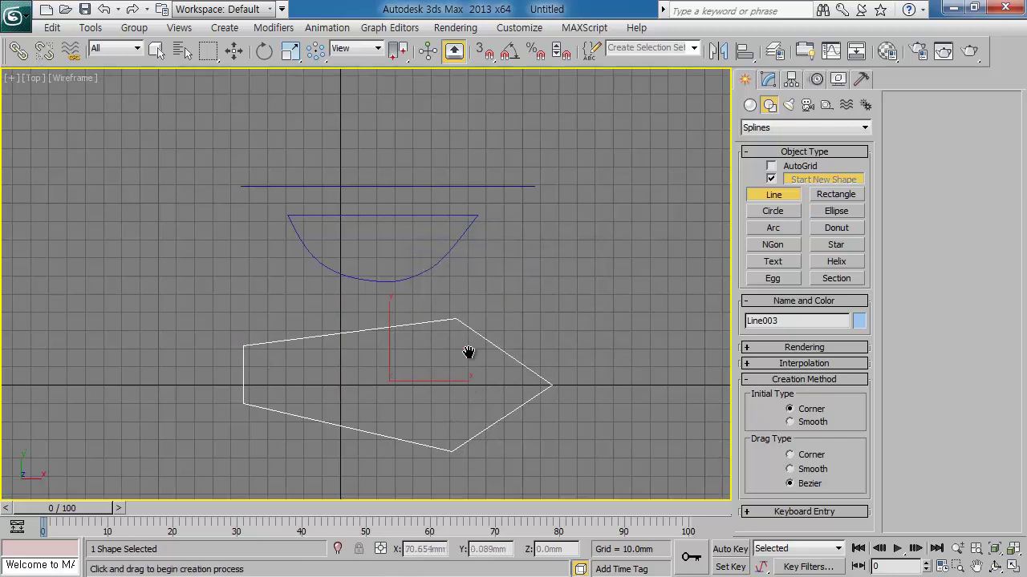
middle_drag(470, 353, 472, 251)
click(768, 79)
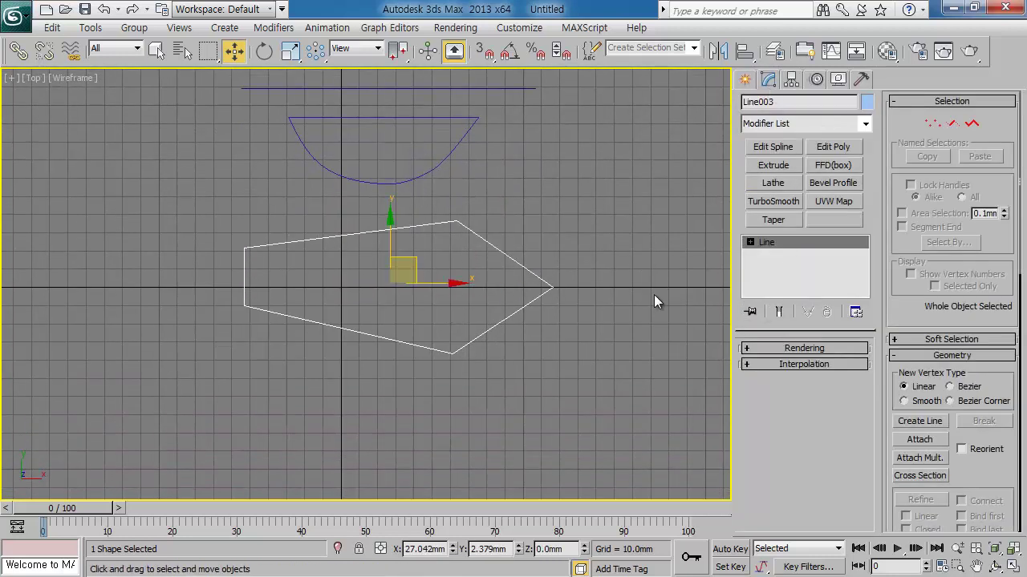
Step: Align the top and bottom middle vertices on X position only and shift them right
click(932, 123)
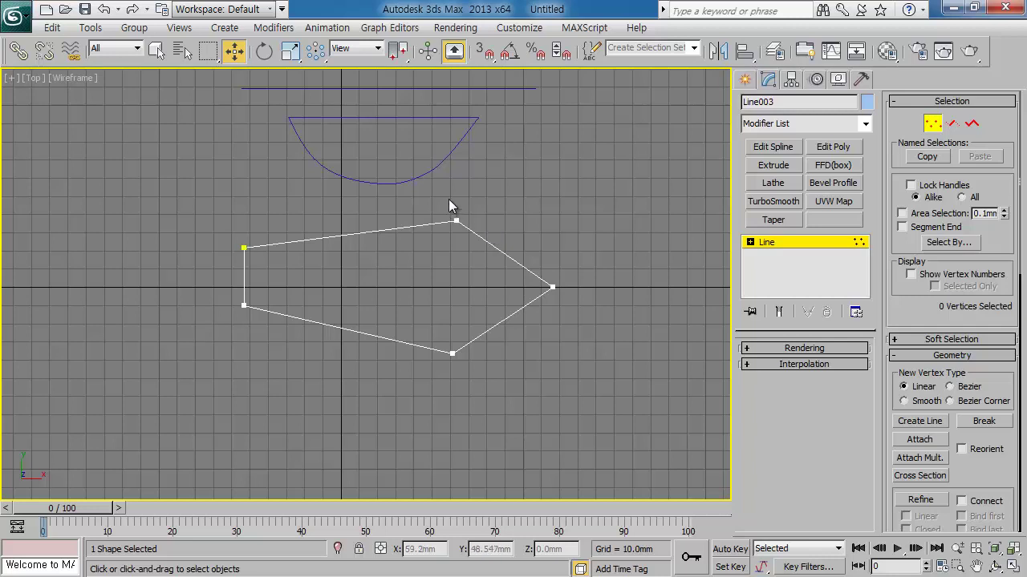
drag(448, 199, 471, 388)
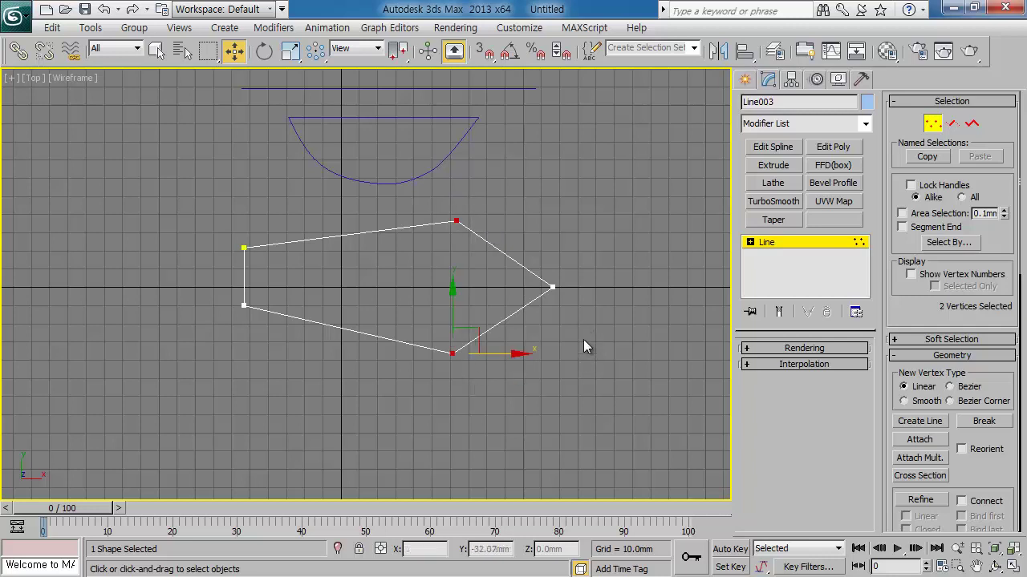
click(745, 51)
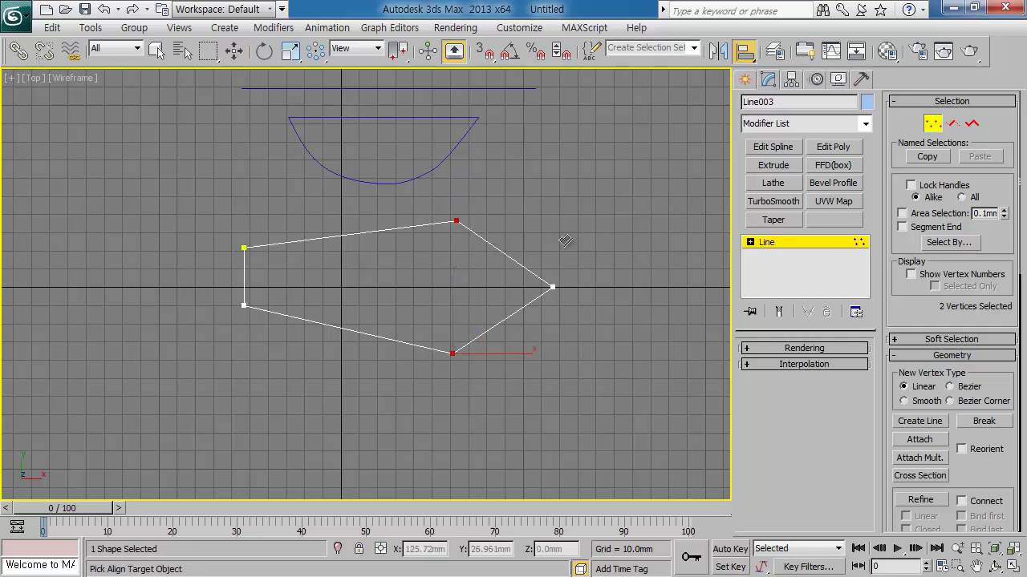
click(454, 222)
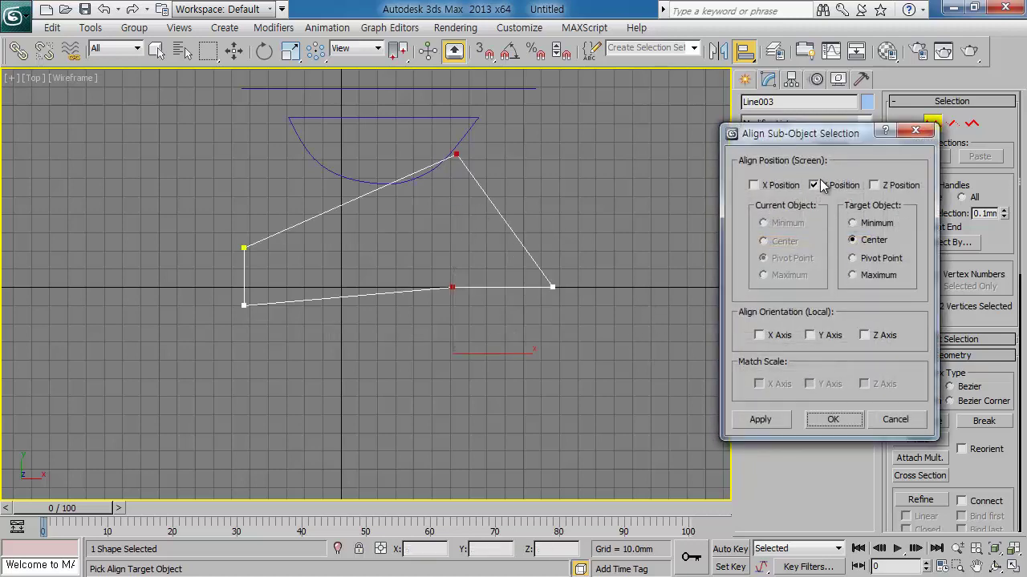
click(773, 188)
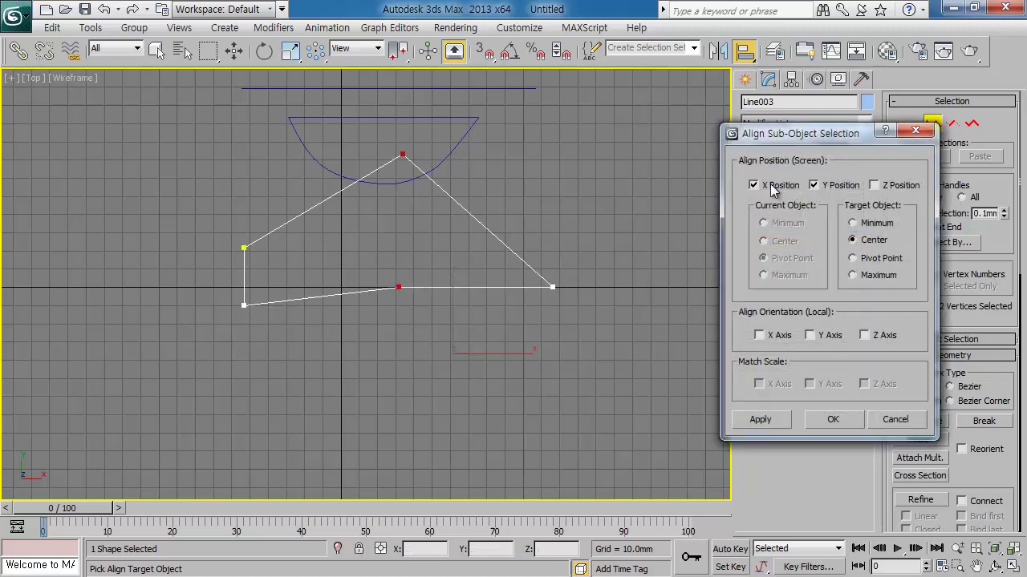
click(834, 190)
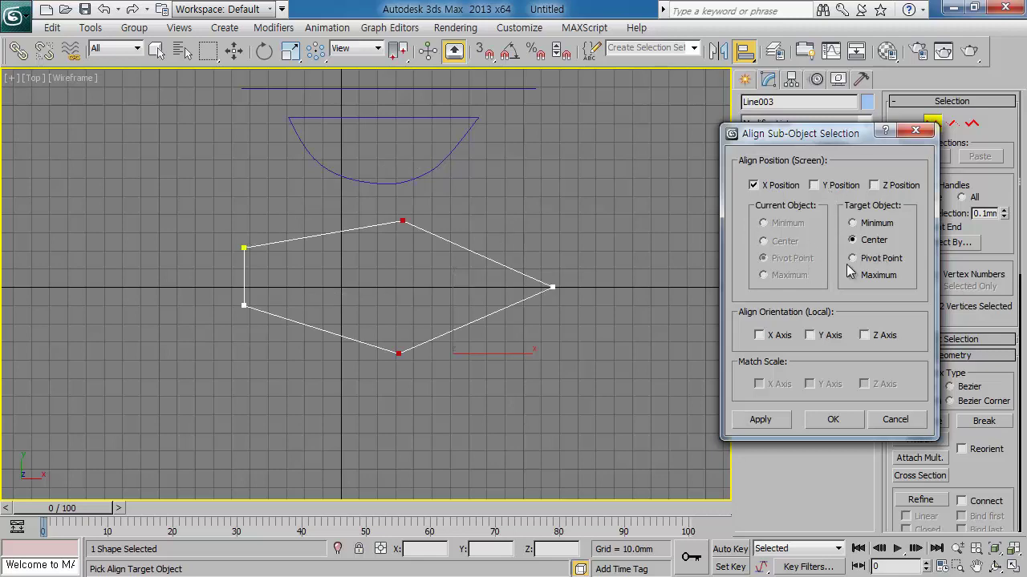
click(828, 421)
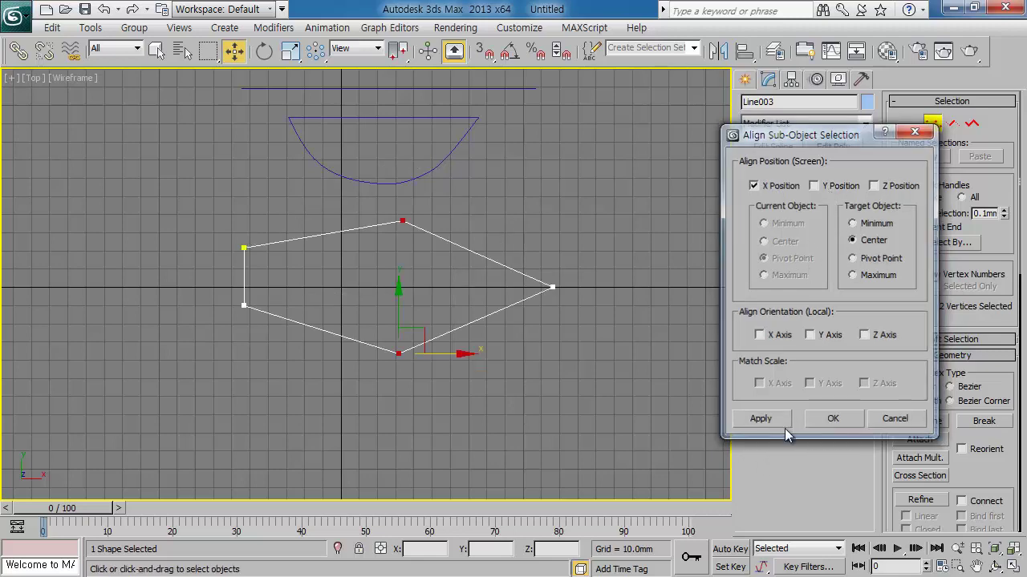
drag(485, 357, 522, 357)
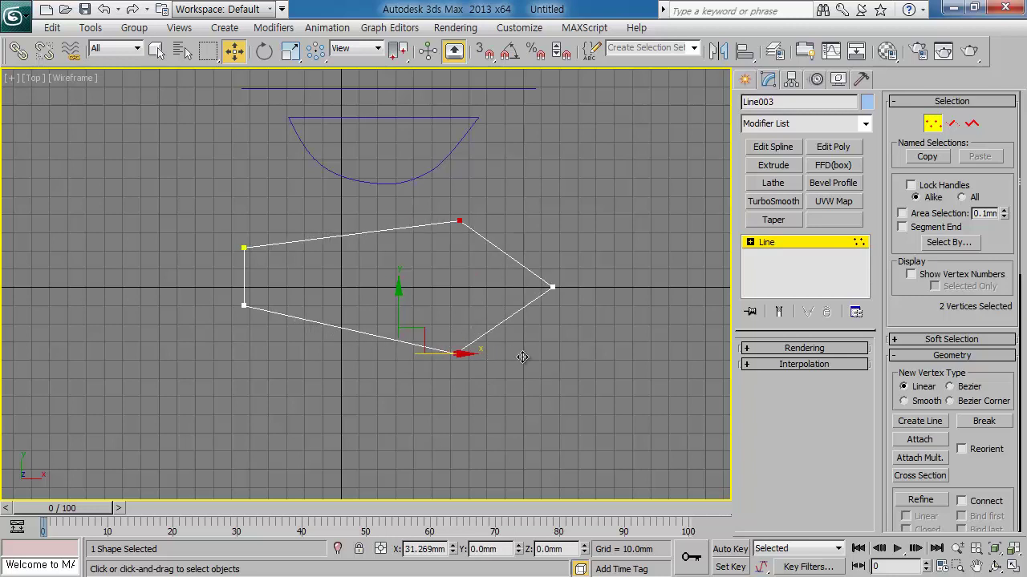
click(500, 408)
Step: Give the top middle vertex the bottom vertex's 62.936mm X value
drag(448, 323, 482, 377)
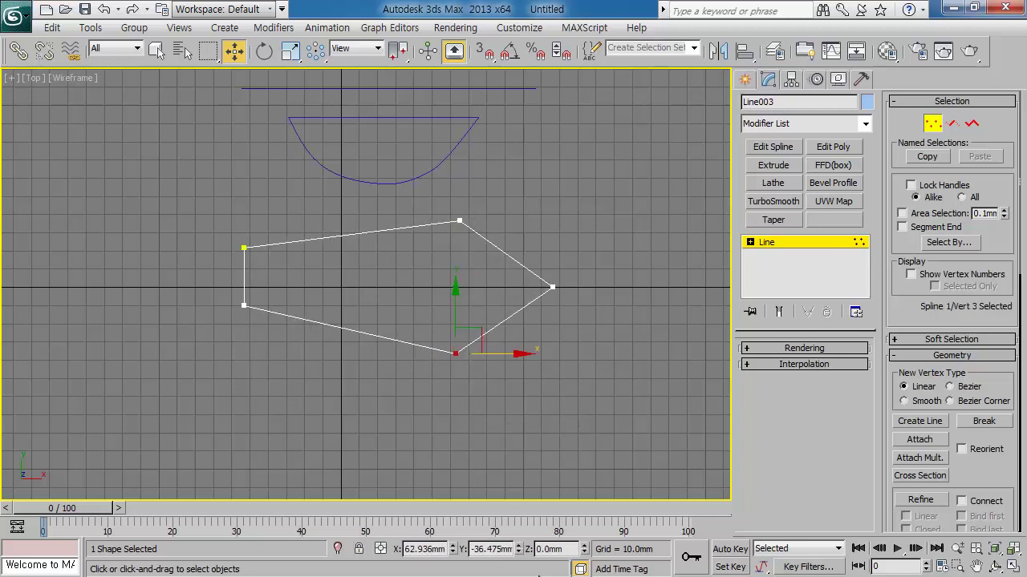
double_click(433, 549)
key(ctrl+c)
drag(453, 230, 476, 196)
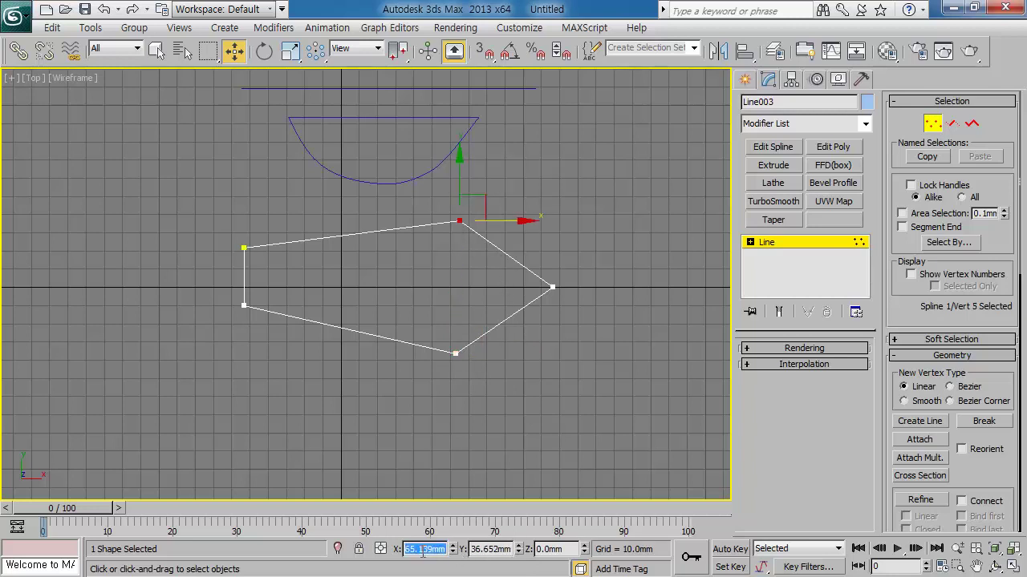
key(ctrl+v)
click(557, 415)
drag(525, 265, 602, 331)
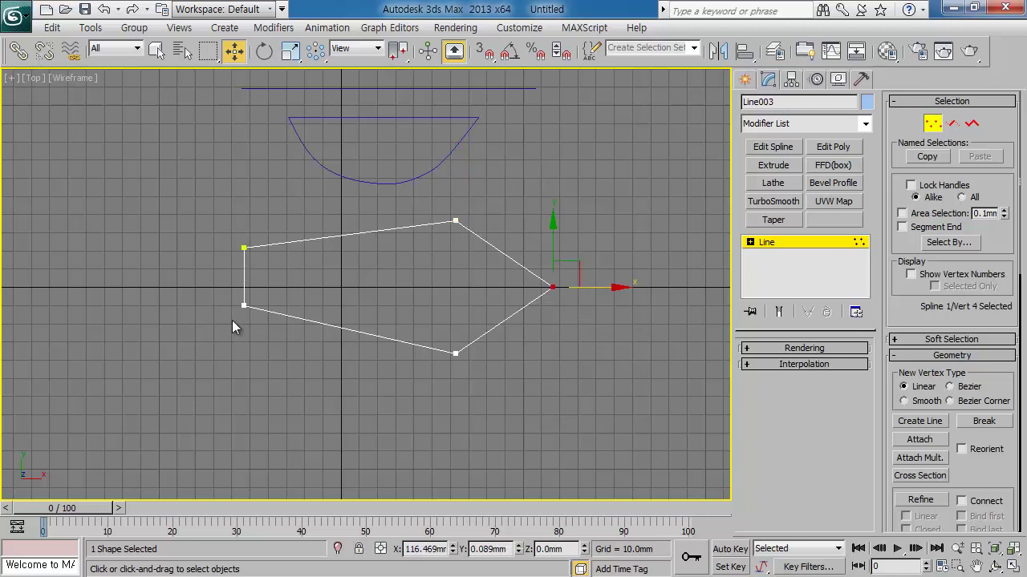
Step: Align the bow tip vertex to the target's Y center only, leaving X unchanged
click(744, 51)
click(484, 243)
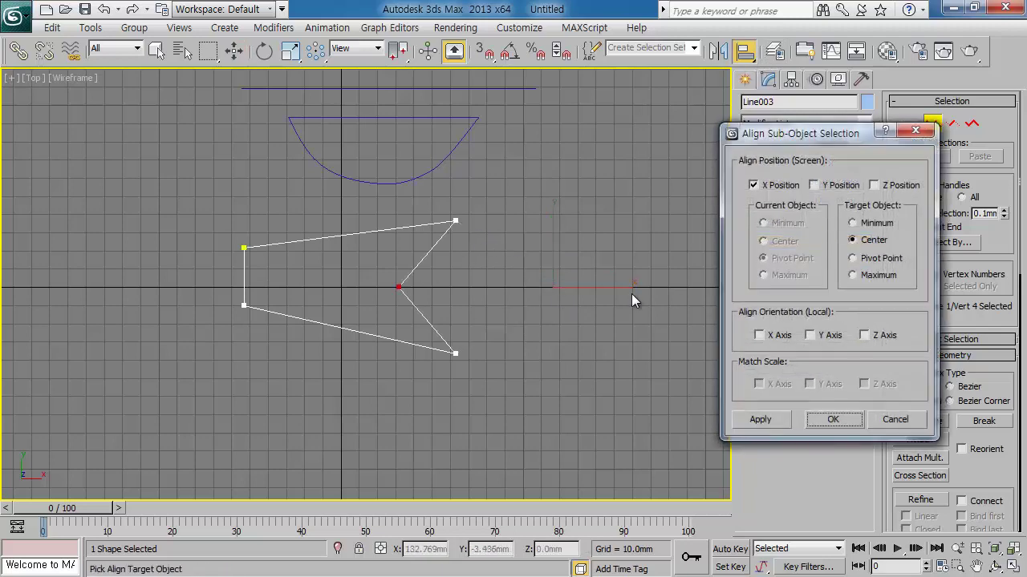
click(772, 185)
click(815, 186)
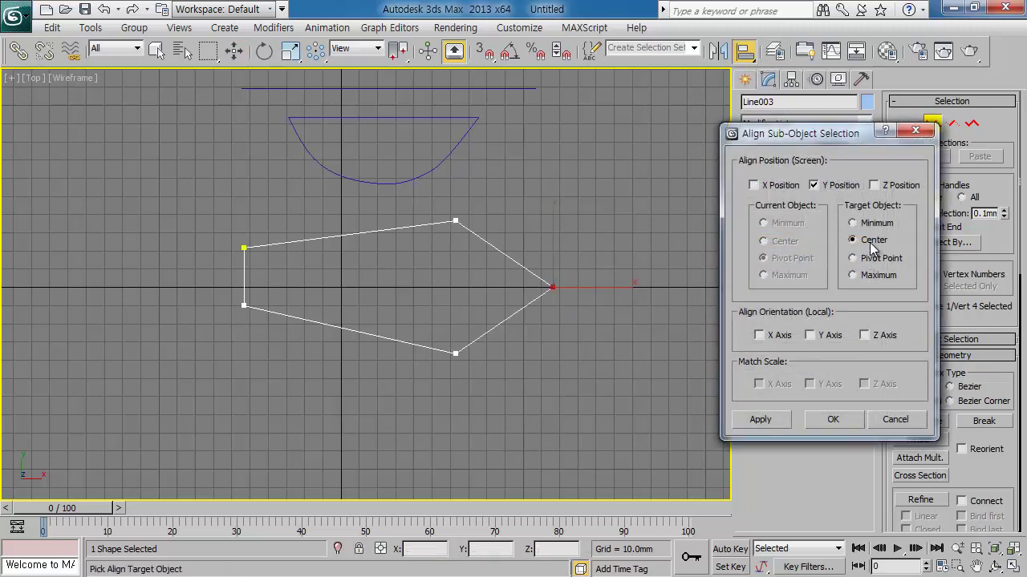
click(831, 420)
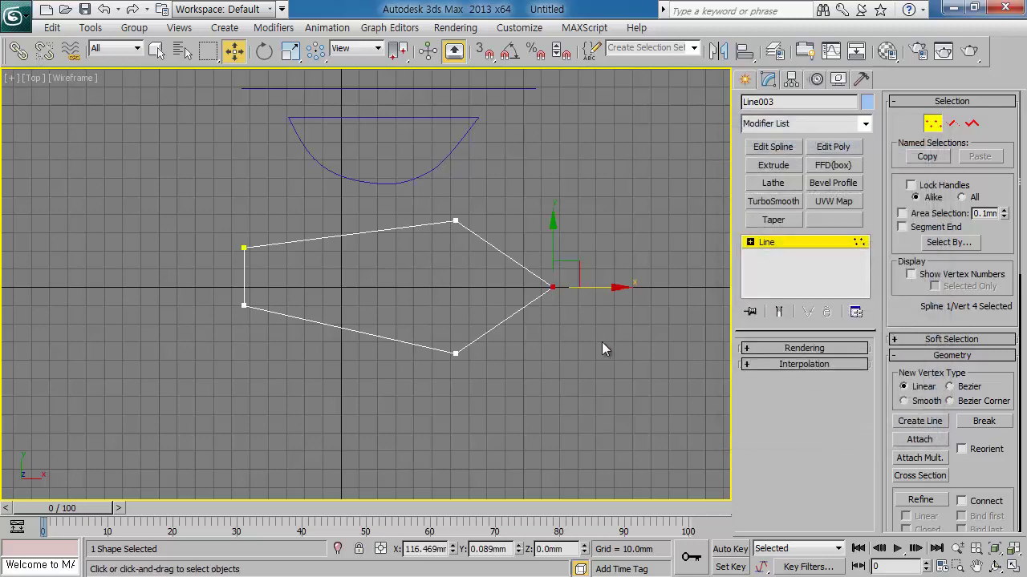
Step: Fillet the two corners beside the bow point by about 6.6mm and exit vertex editing
click(813, 243)
middle_drag(616, 307, 615, 333)
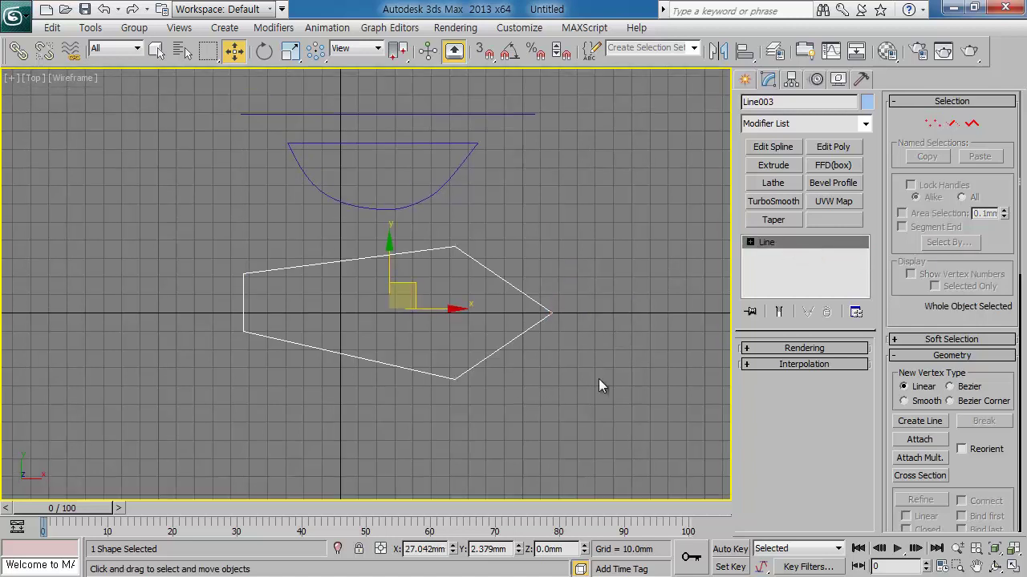
click(937, 127)
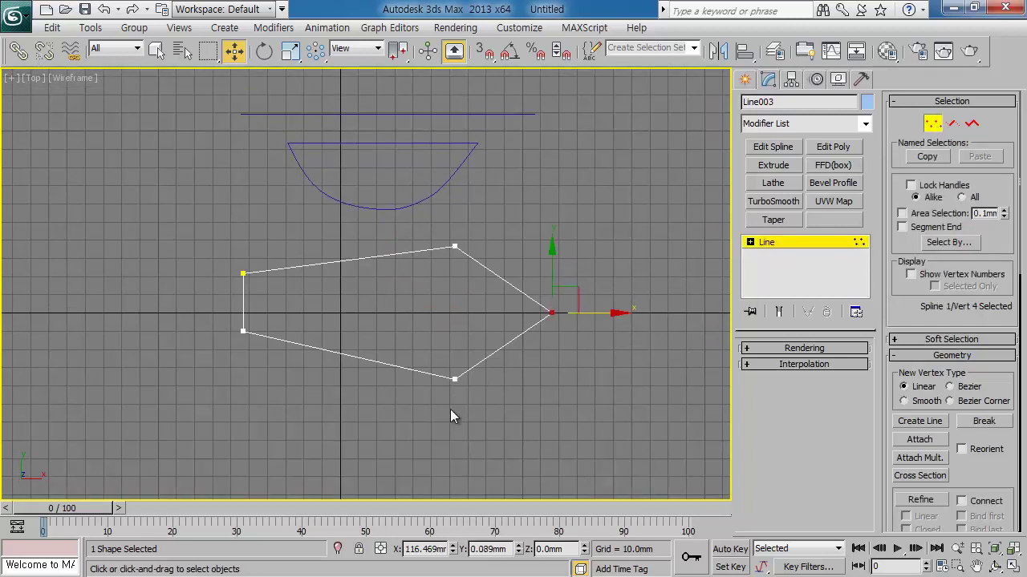
drag(450, 409, 470, 211)
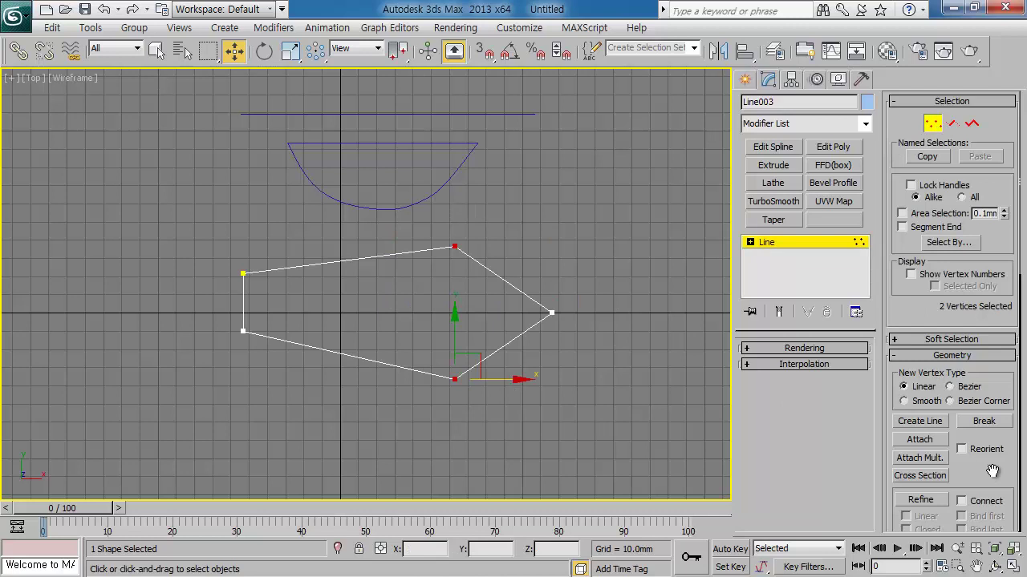
scroll(992, 471, down, 5)
scroll(910, 473, up, 1)
click(920, 490)
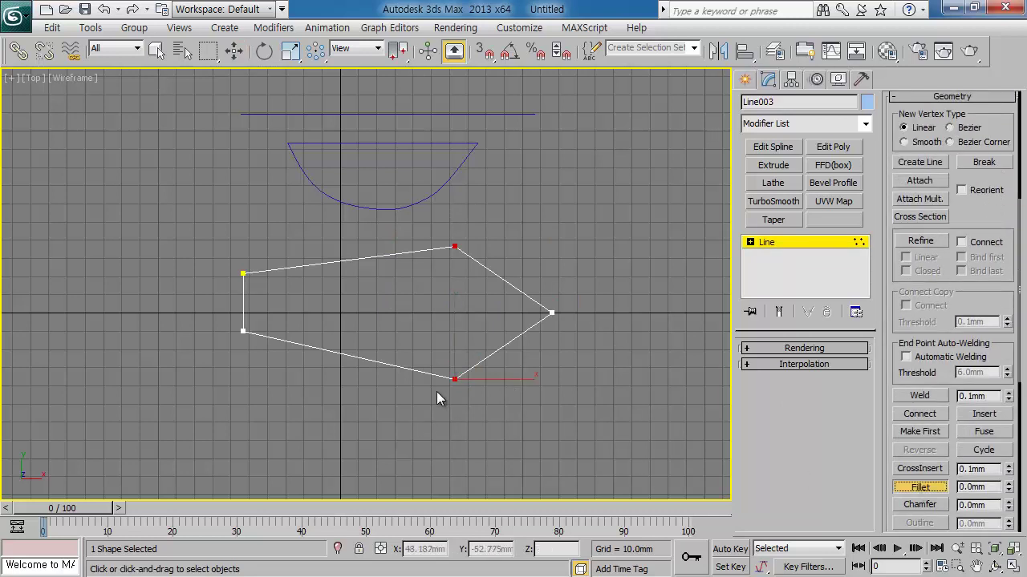
drag(456, 375, 481, 357)
right_click(595, 427)
mouse_move(594, 427)
middle_down()
mouse_move(575, 319)
mouse_move(579, 257)
middle_up()
click(785, 243)
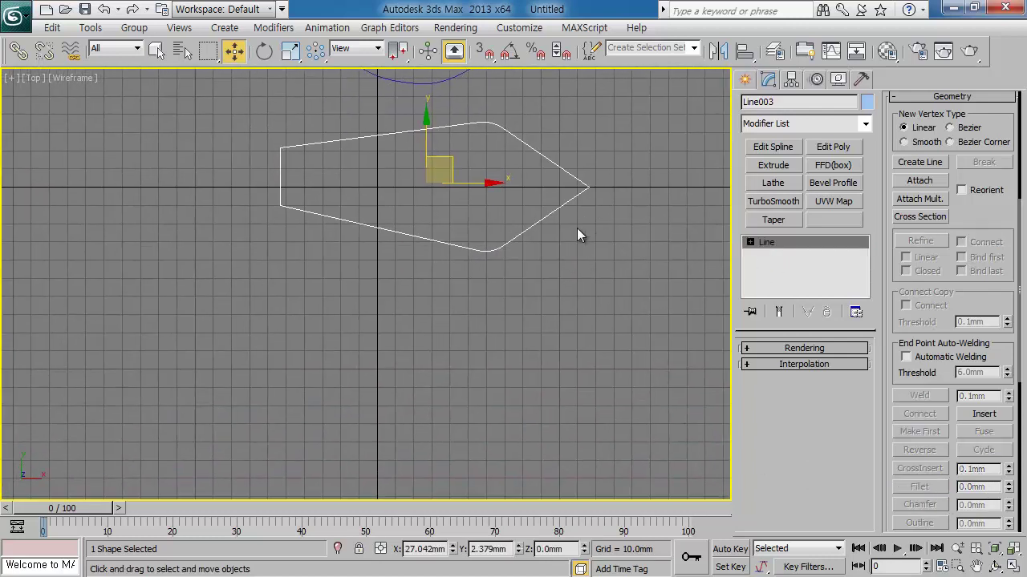
Step: Draw a closed four-sided outline, Line004, below the deck outline
click(743, 80)
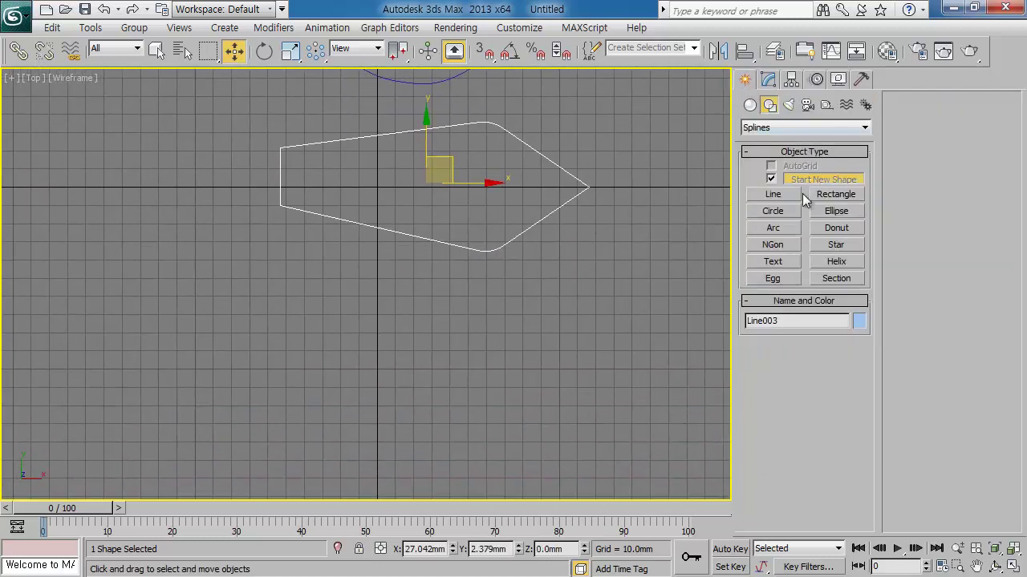
click(775, 195)
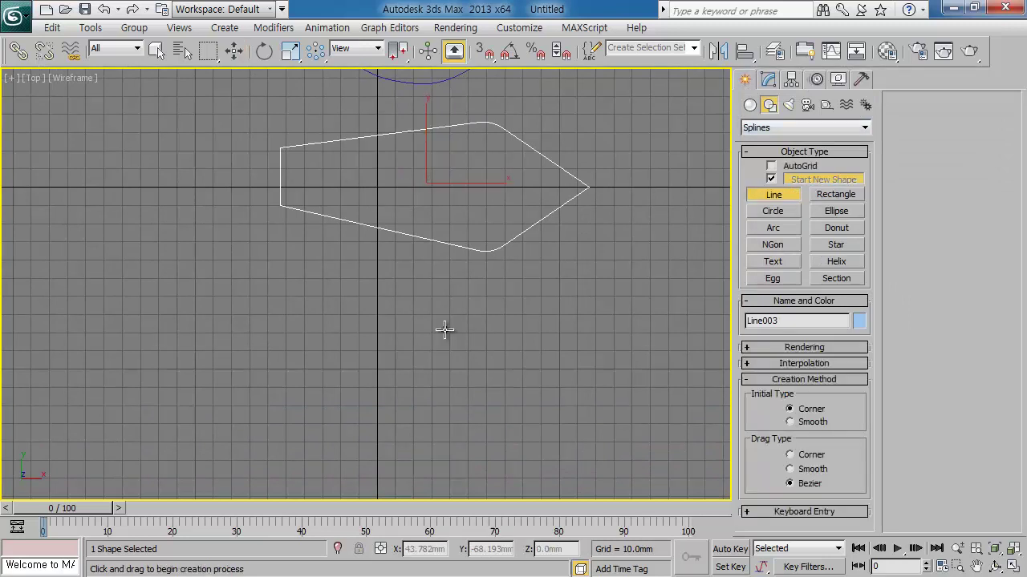
click(286, 315)
right_click(284, 332)
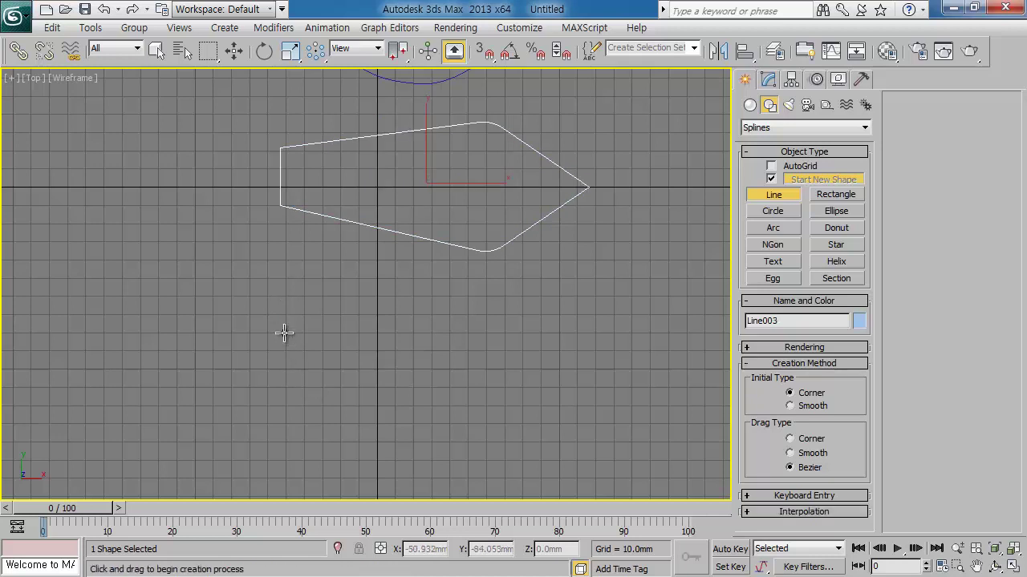
click(283, 312)
click(308, 382)
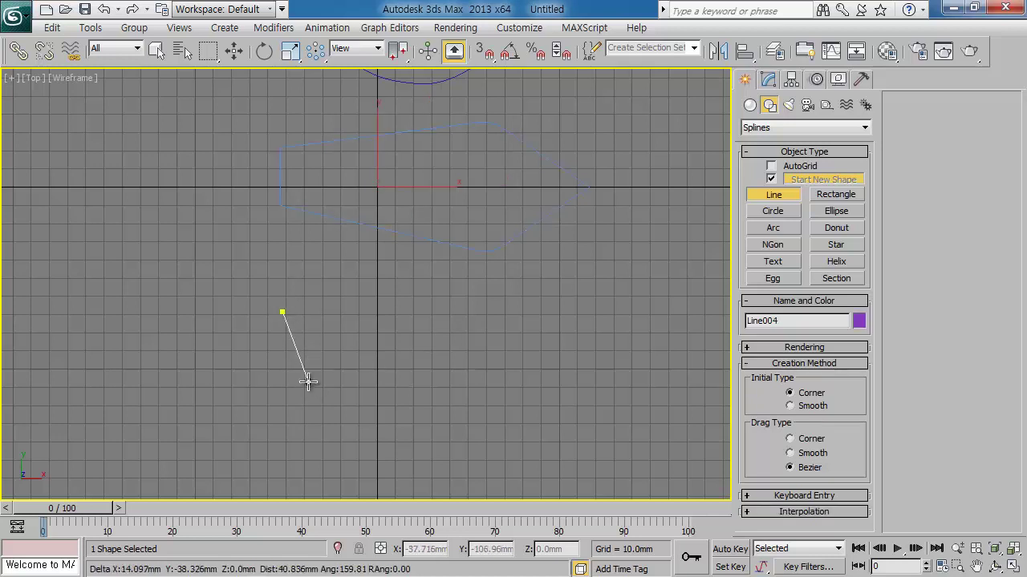
click(543, 375)
click(623, 266)
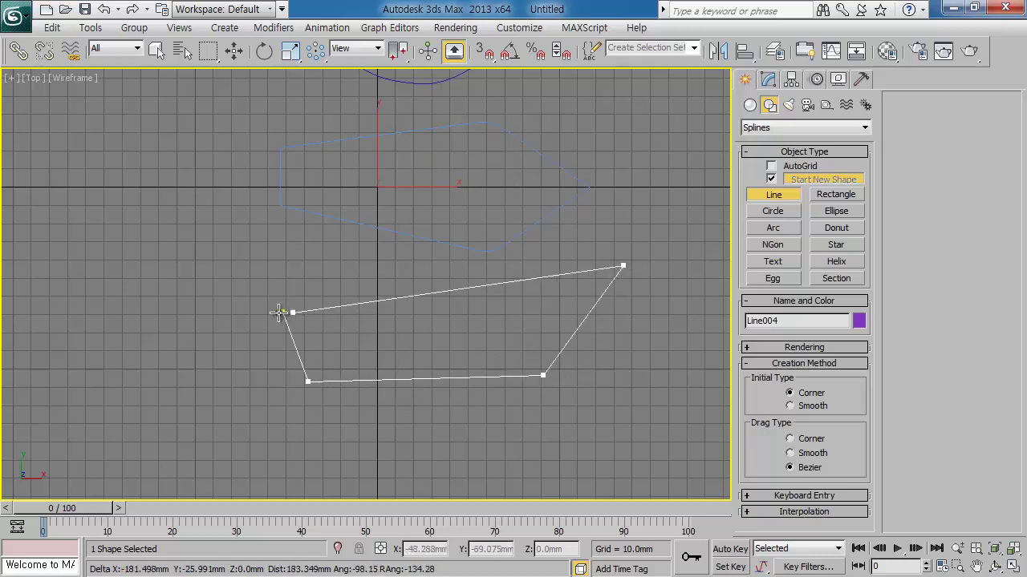
click(283, 312)
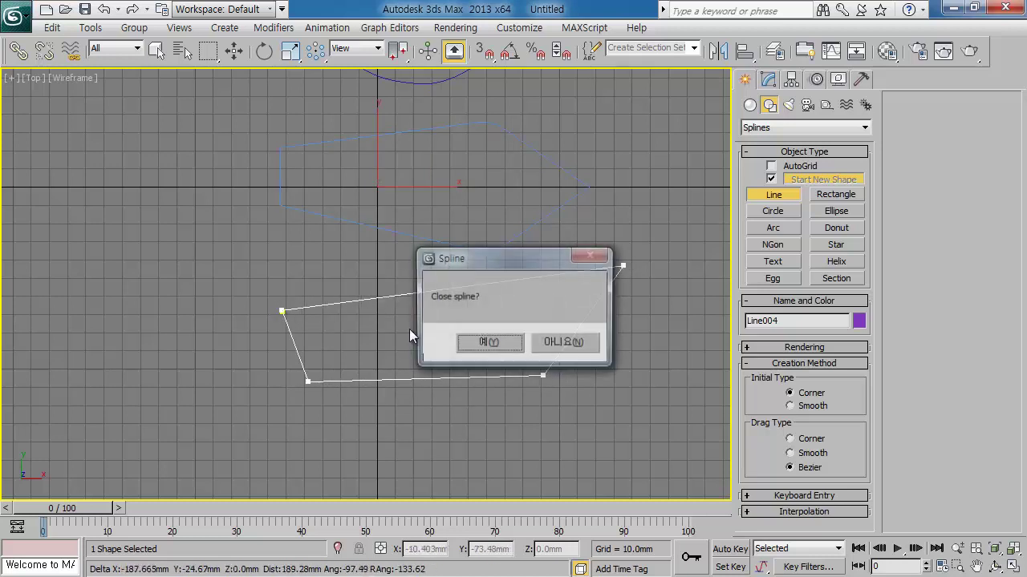
click(472, 343)
middle_drag(507, 379, 396, 401)
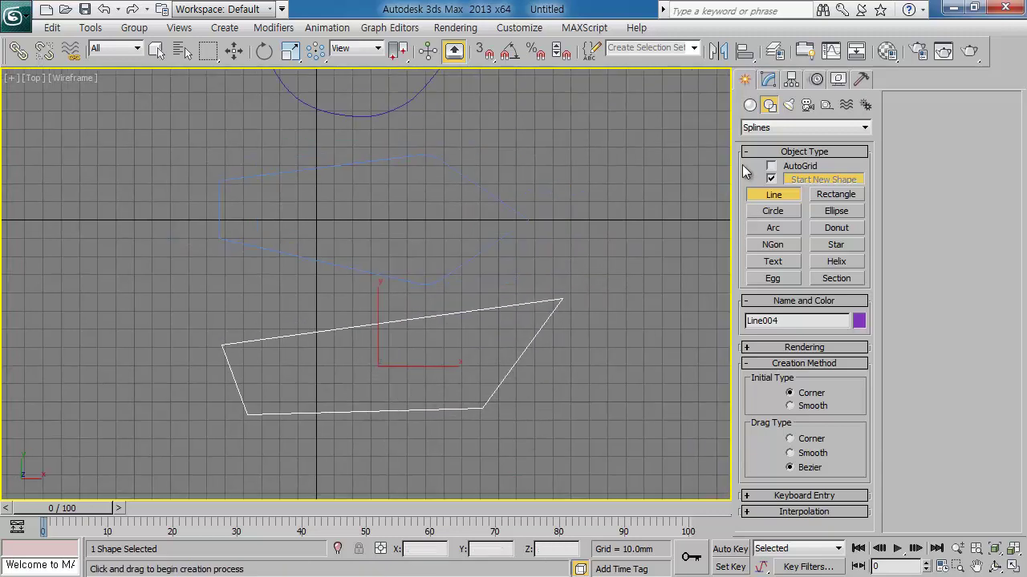
Step: Fillet Line004's lower right corner and leave vertex editing
click(769, 78)
click(932, 124)
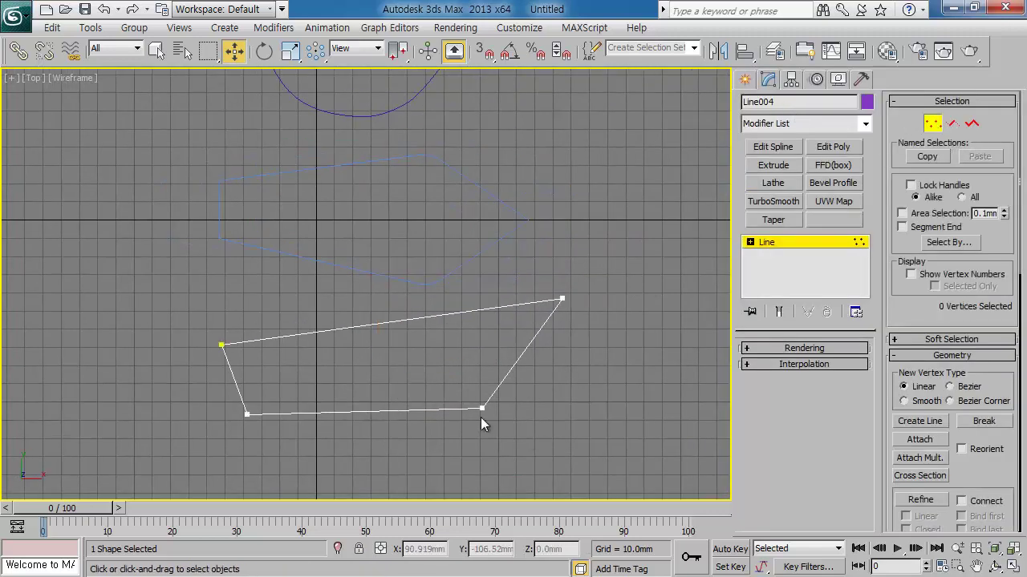
click(482, 409)
scroll(961, 475, down, 2)
scroll(967, 417, down, 5)
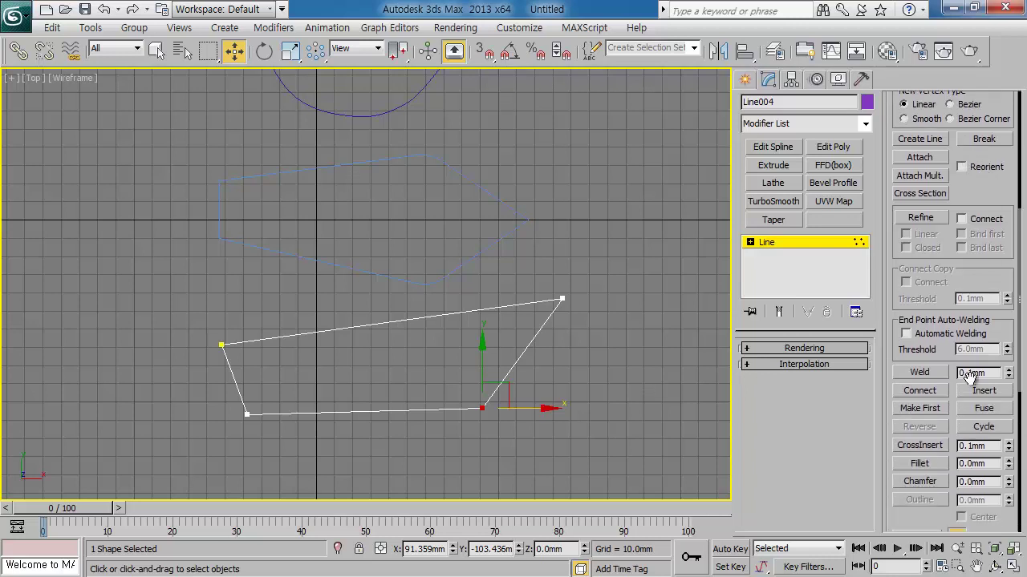
click(919, 465)
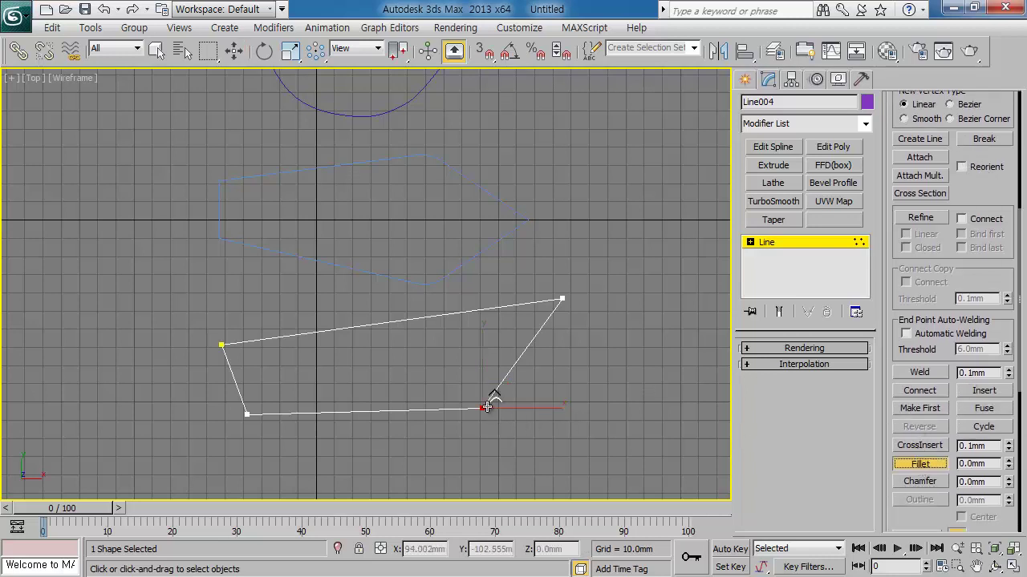
drag(486, 408, 504, 378)
right_click(639, 357)
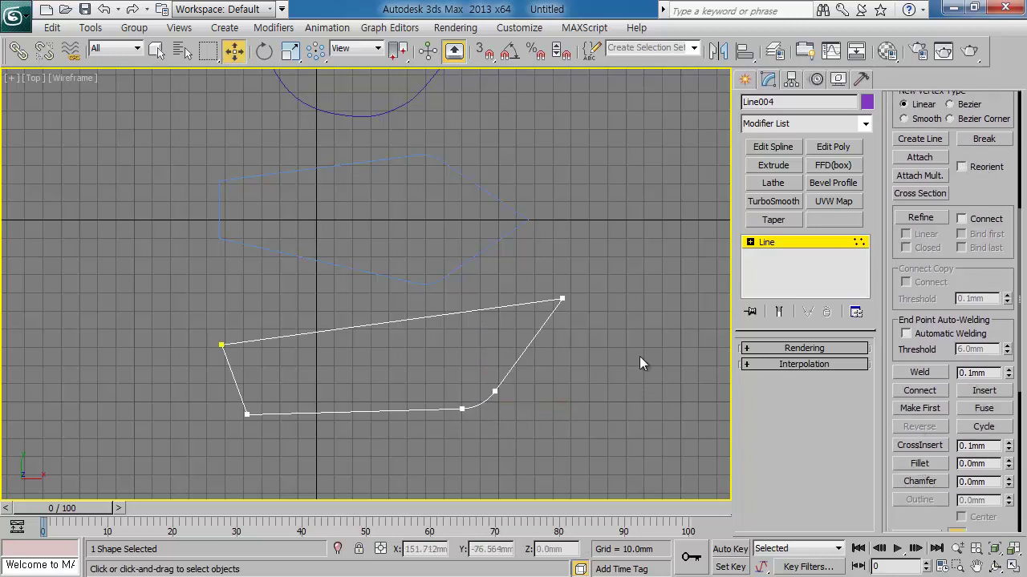
click(790, 243)
scroll(494, 407, down, 1)
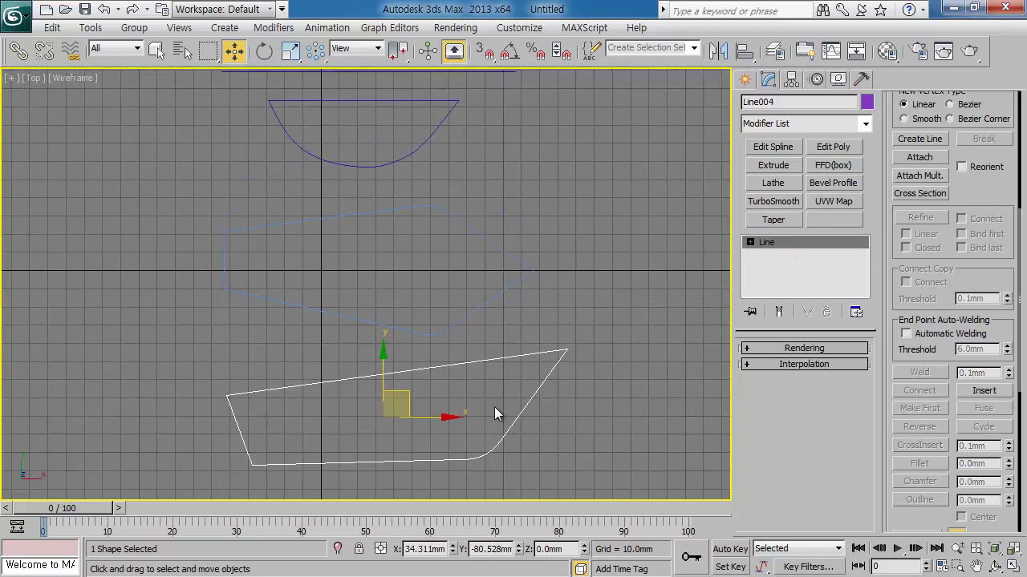
scroll(478, 354, down, 2)
scroll(507, 402, down, 1)
Step: Select the straight line Line001 and check its right end vertex, then leave Vertex level
click(552, 283)
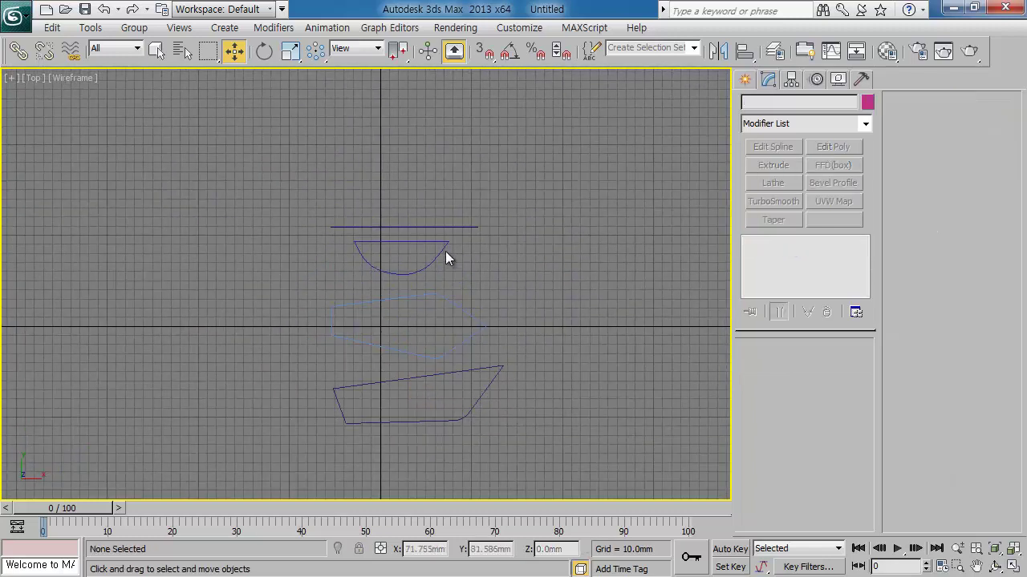
click(455, 226)
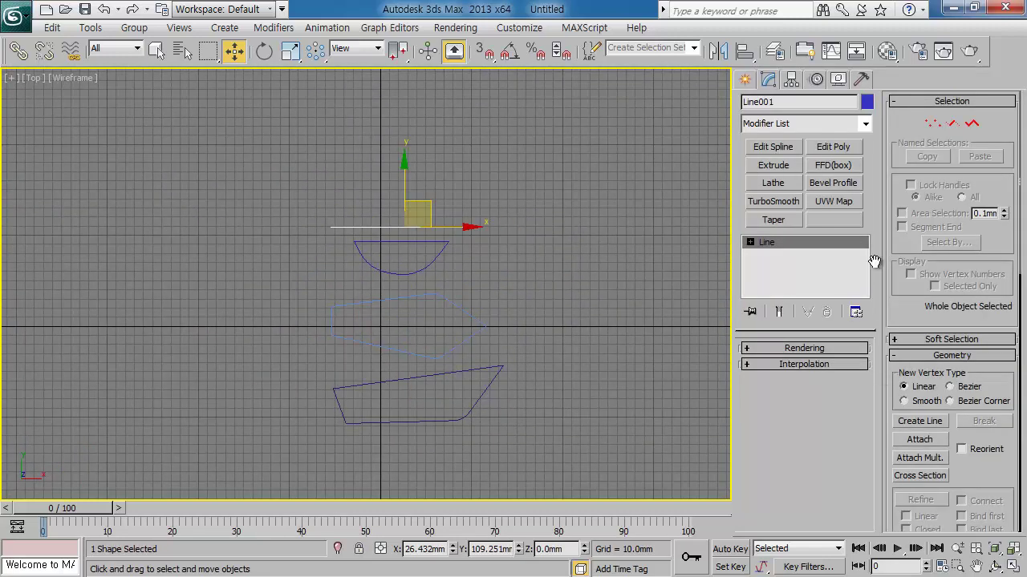
click(932, 123)
click(478, 227)
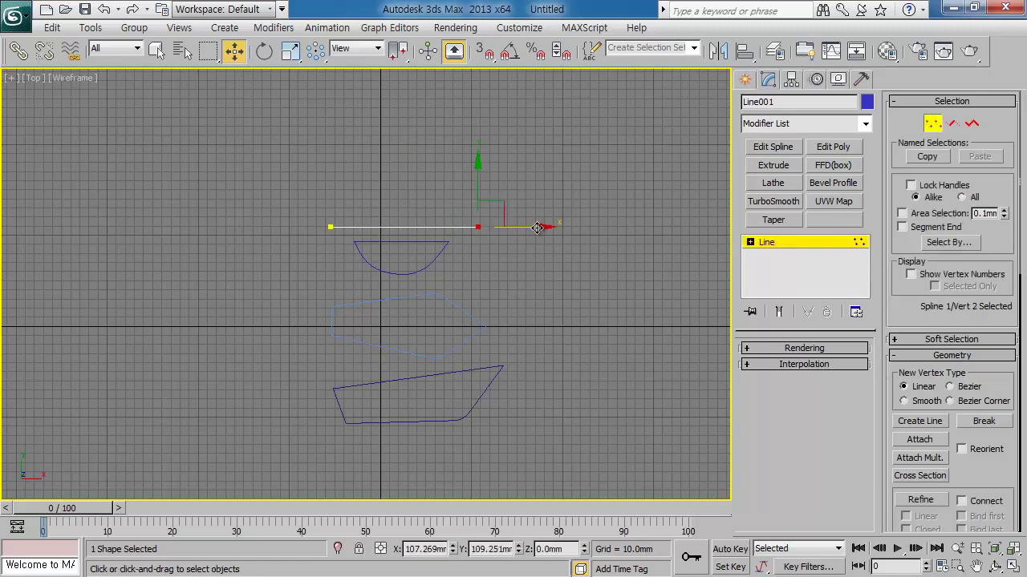
click(555, 278)
key(1)
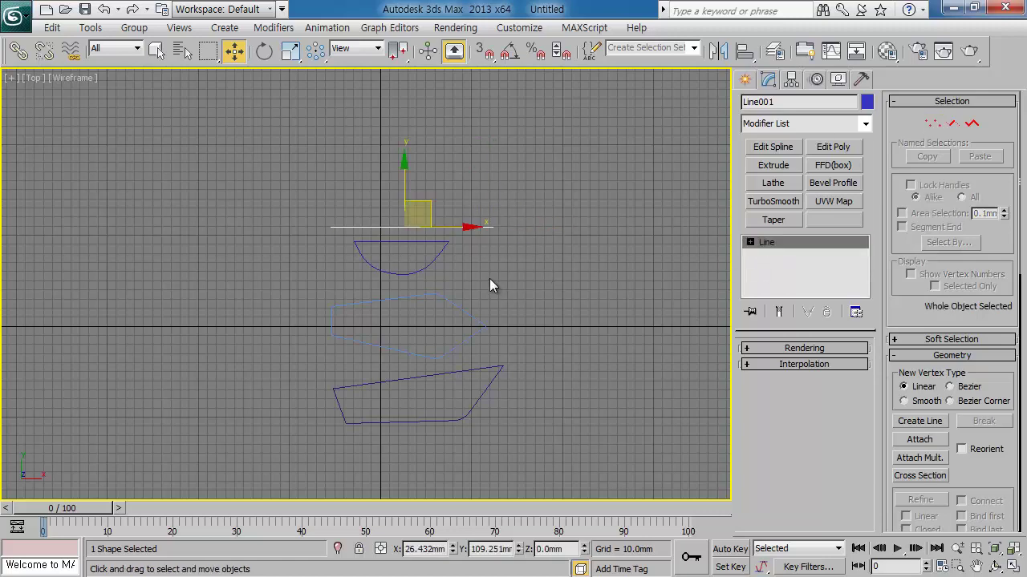
Step: Switch to four viewports with Perspective active and list the geometry categories
key(alt+w)
middle_click(585, 343)
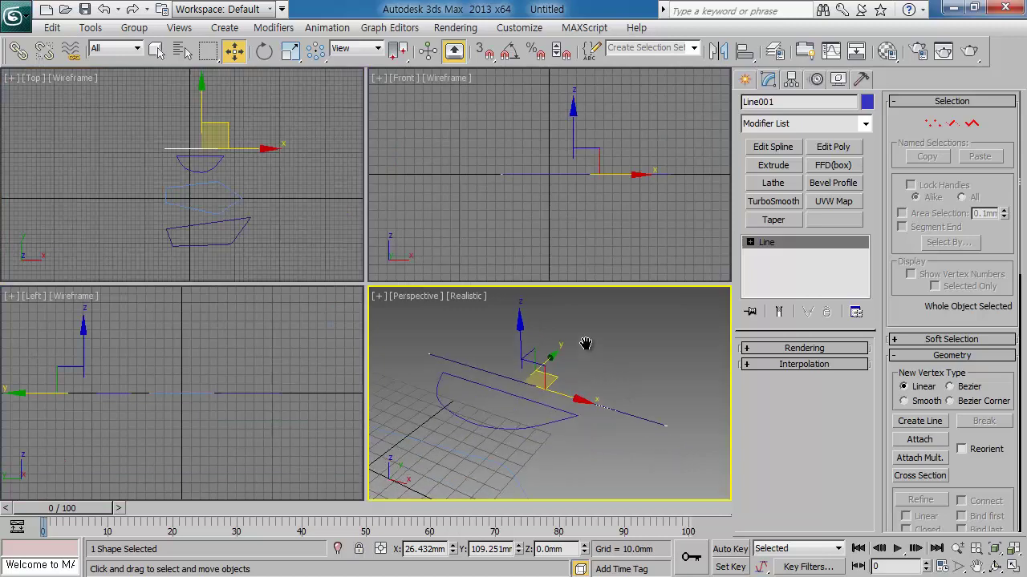
click(745, 78)
click(750, 105)
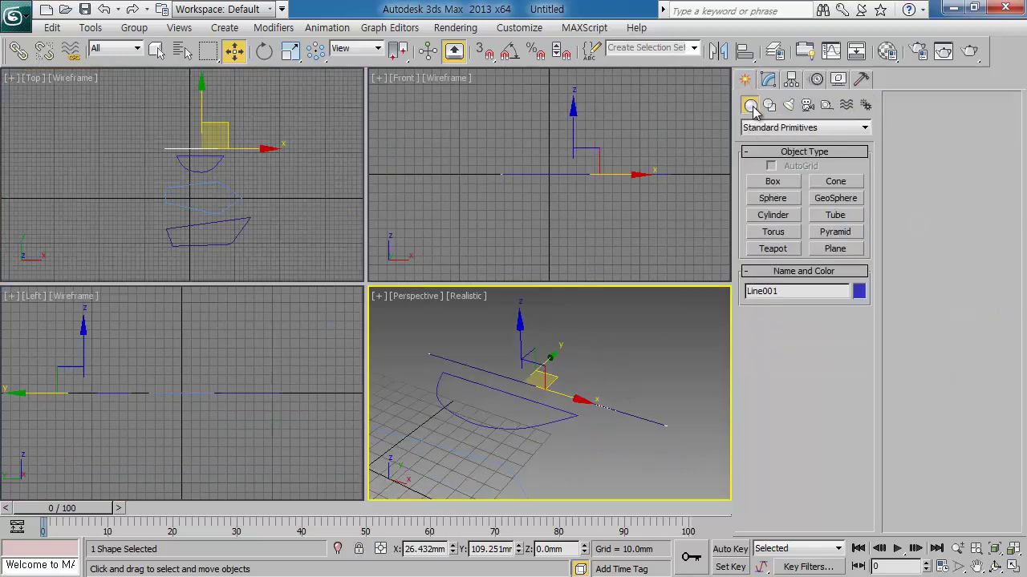
click(770, 130)
scroll(768, 145, up, 2)
Step: Create Loft001 along Line001 using the half-round profile as the loft shape
click(772, 158)
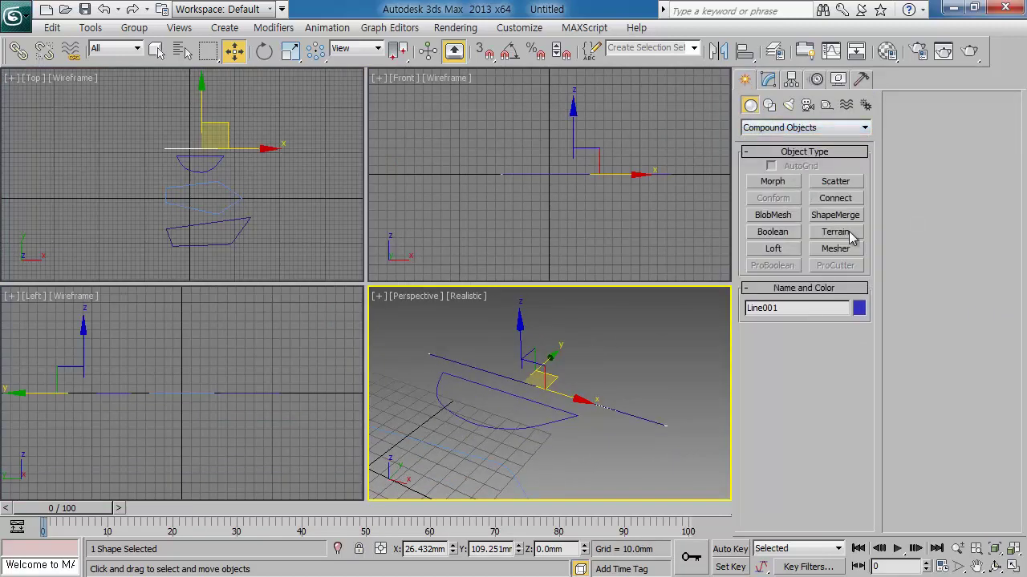
click(774, 249)
click(835, 351)
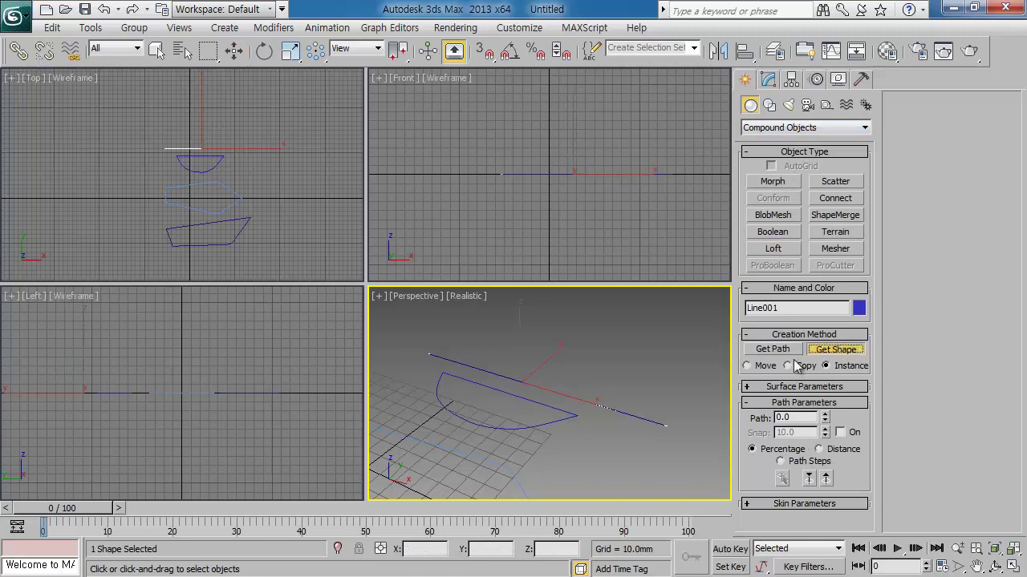
click(206, 171)
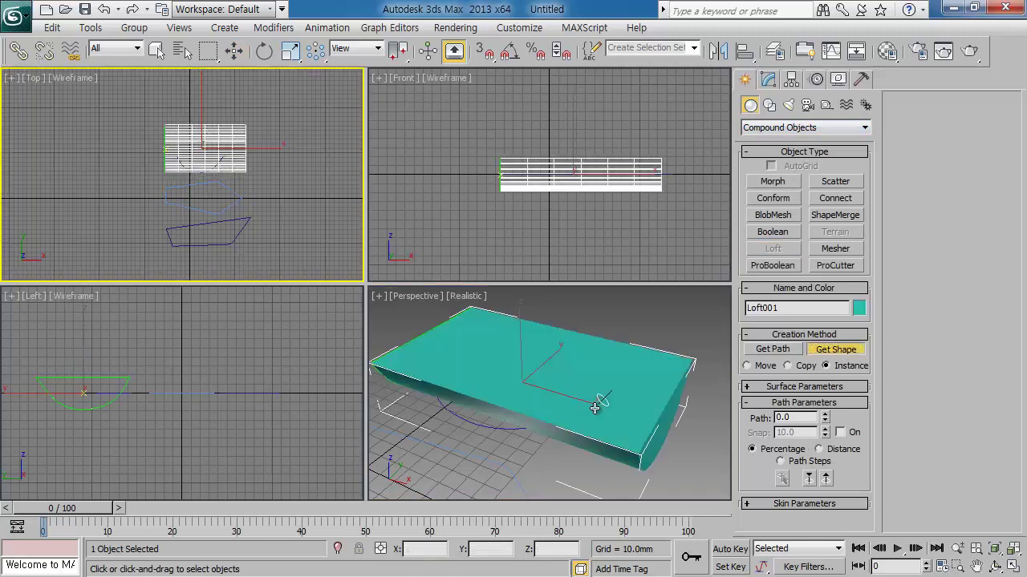
right_click(570, 392)
Step: Orbit around the new loft and display it with edged faces
mouse_move(570, 381)
alt+middle_down()
mouse_move(629, 360)
mouse_move(534, 411)
mouse_move(576, 447)
alt+middle_up()
key(F4)
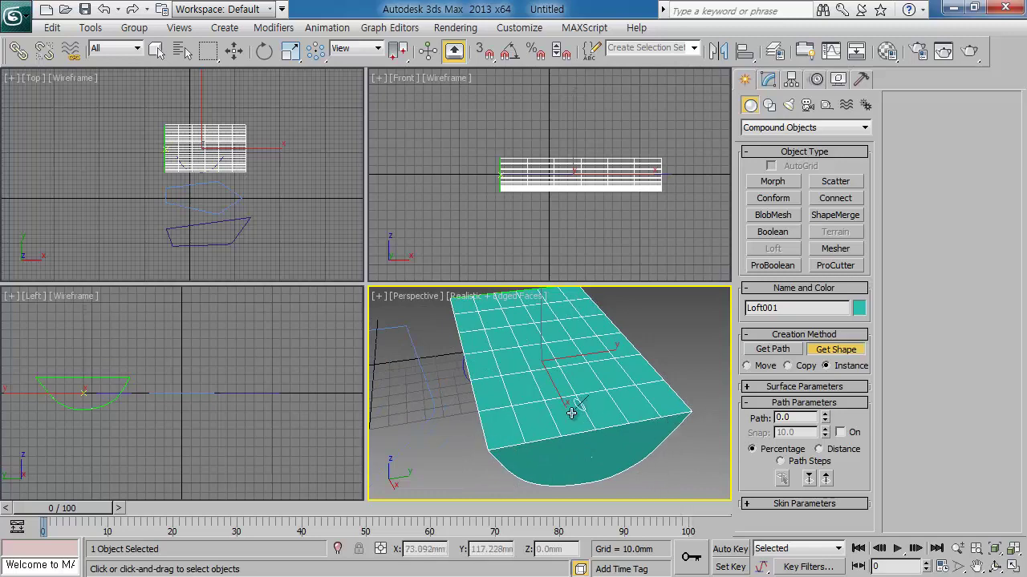
mouse_move(573, 470)
alt+middle_down()
mouse_move(648, 451)
mouse_move(637, 401)
alt+middle_up()
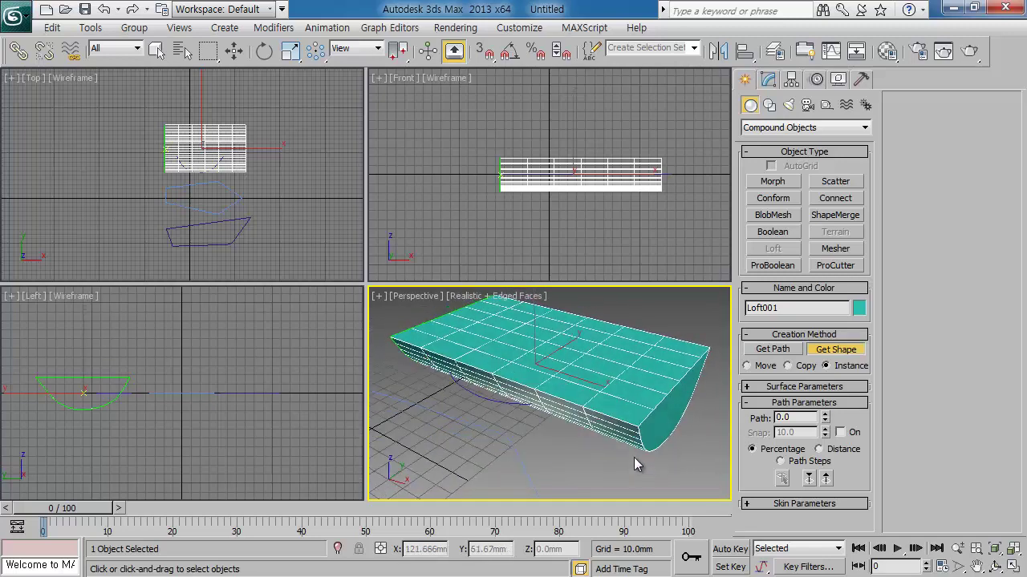
click(767, 80)
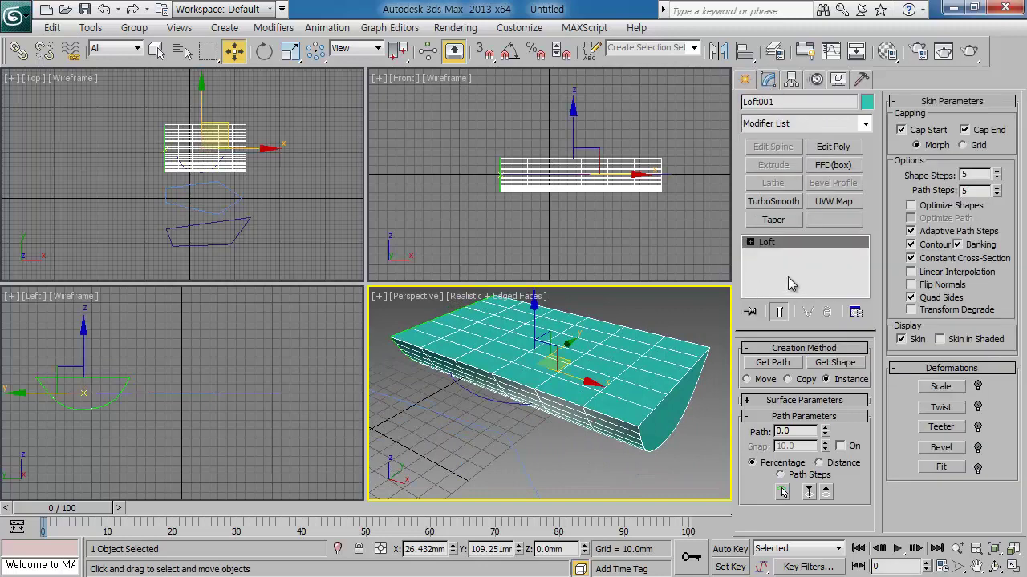
Step: In Fit Deformation, turn off Make Symmetrical and pick the pointed top-view outline as the X profile
click(942, 467)
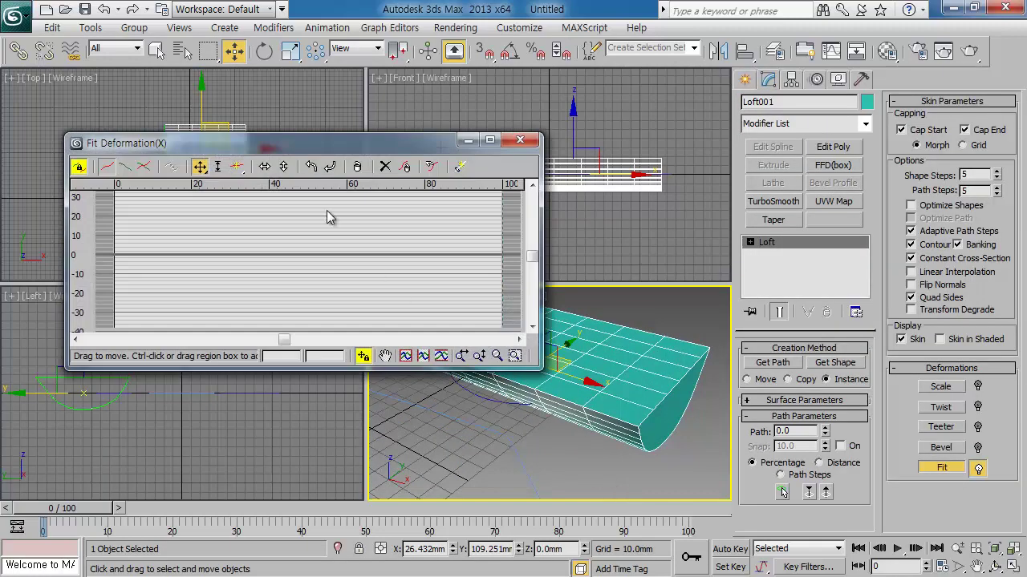
mouse_move(377, 153)
mouse_down()
mouse_move(758, 83)
mouse_move(740, 76)
mouse_up()
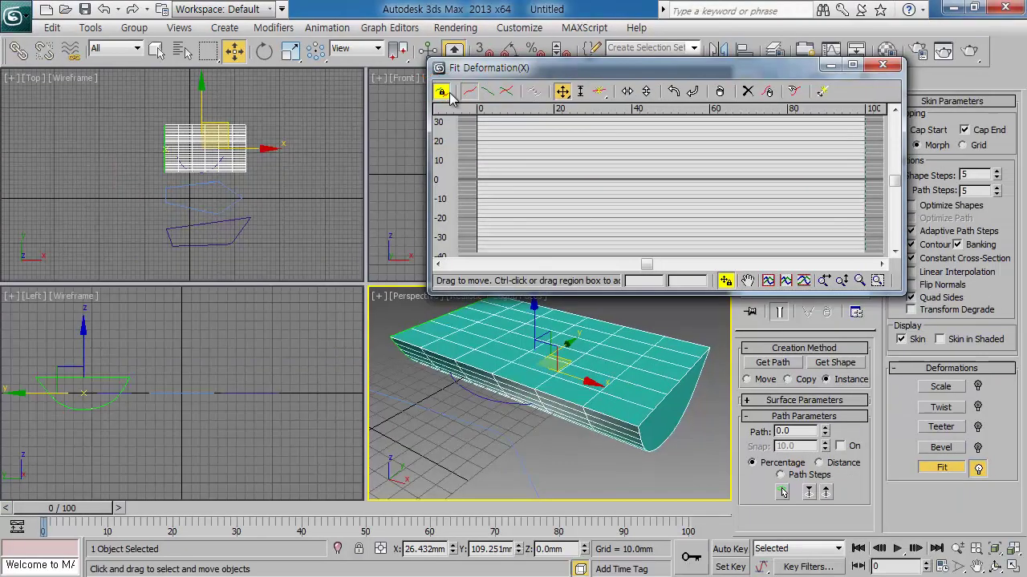
click(442, 93)
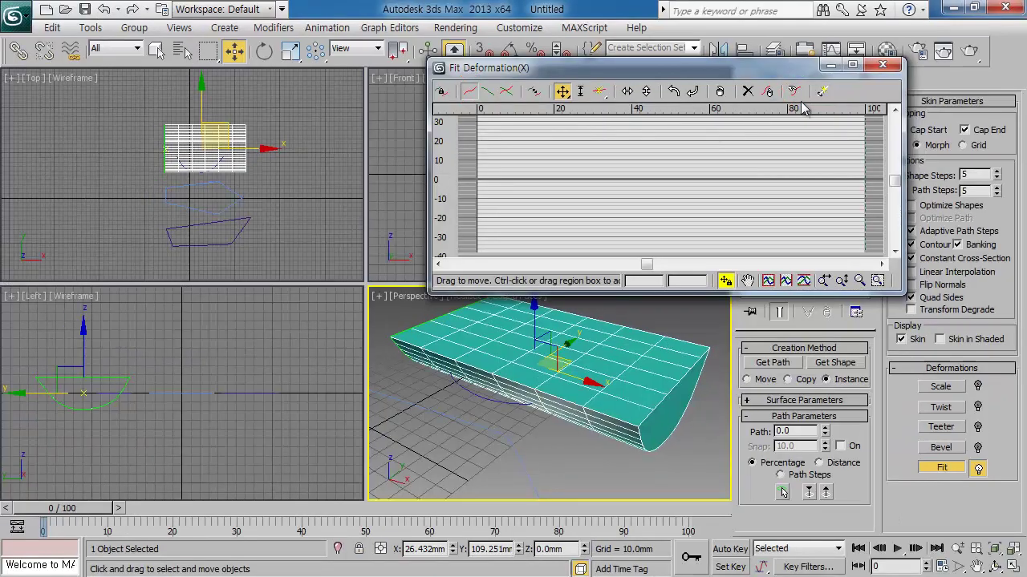
click(794, 91)
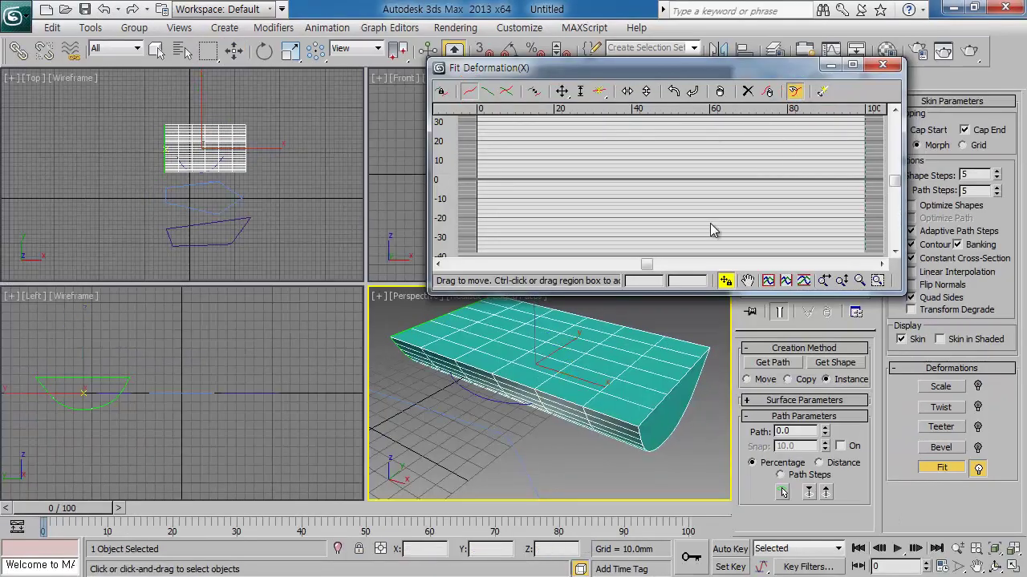
click(237, 197)
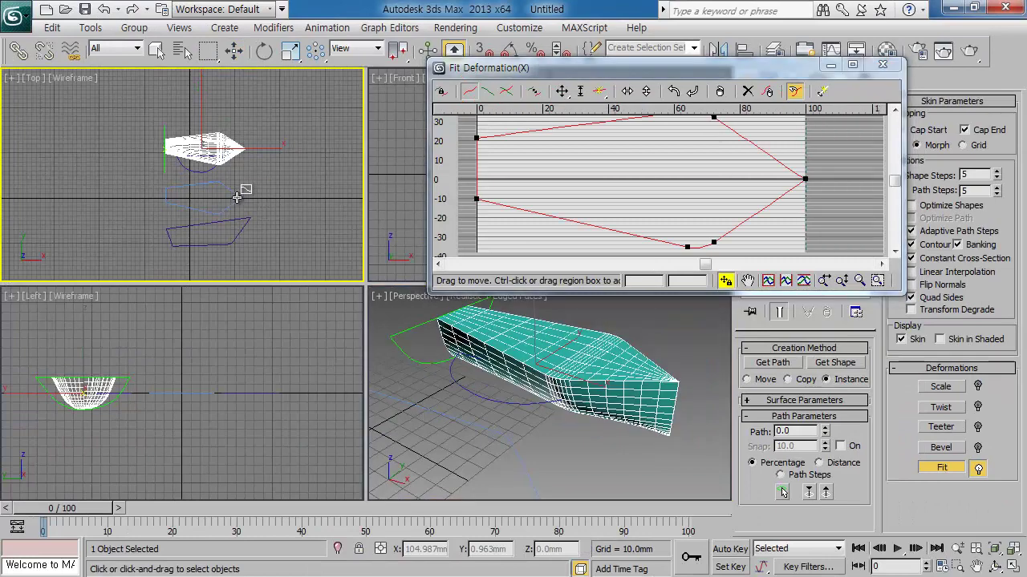
click(579, 475)
alt+middle_drag(579, 475, 600, 373)
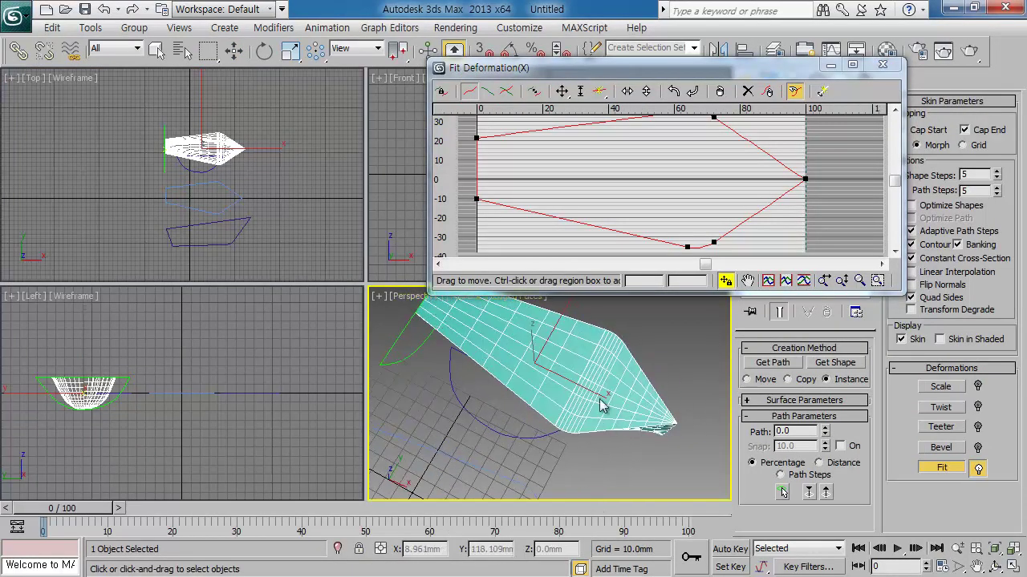
mouse_move(633, 430)
alt+middle_down()
mouse_move(542, 337)
mouse_move(475, 405)
alt+middle_up()
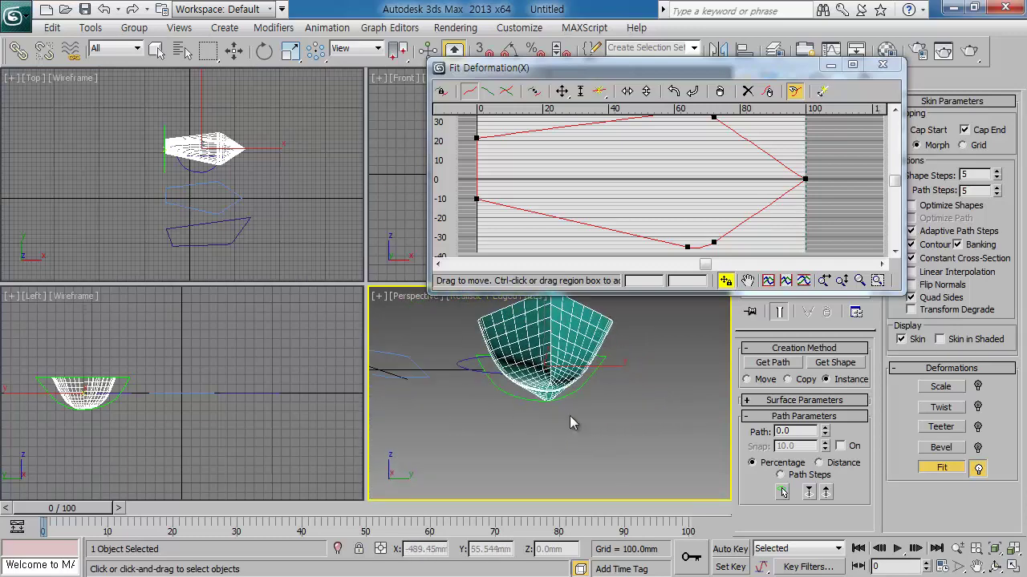
alt+middle_drag(559, 370, 666, 441)
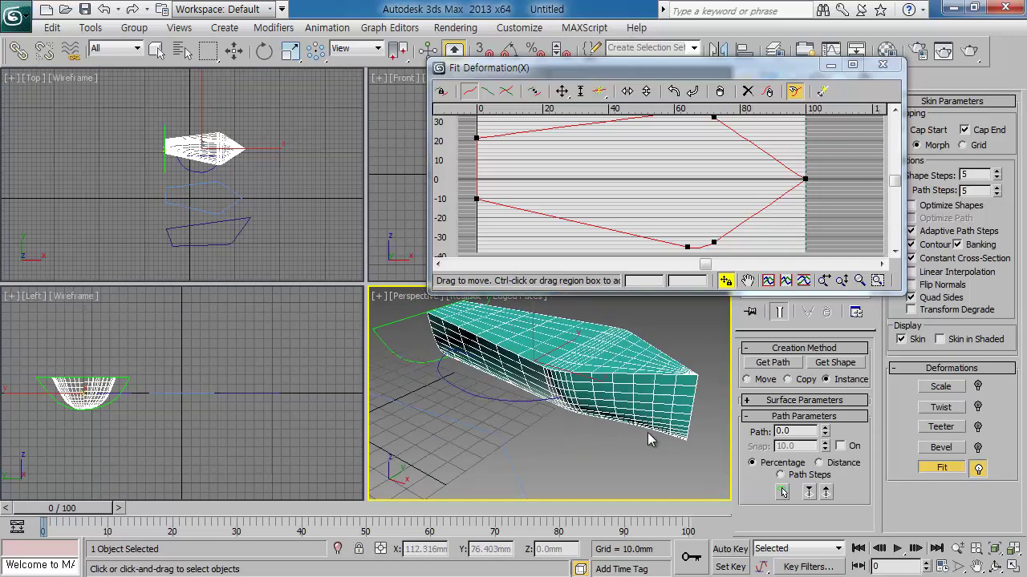
Step: Pick the side outline as the Y fit shape, show XY curves, Generate Path, and close Fit
click(486, 91)
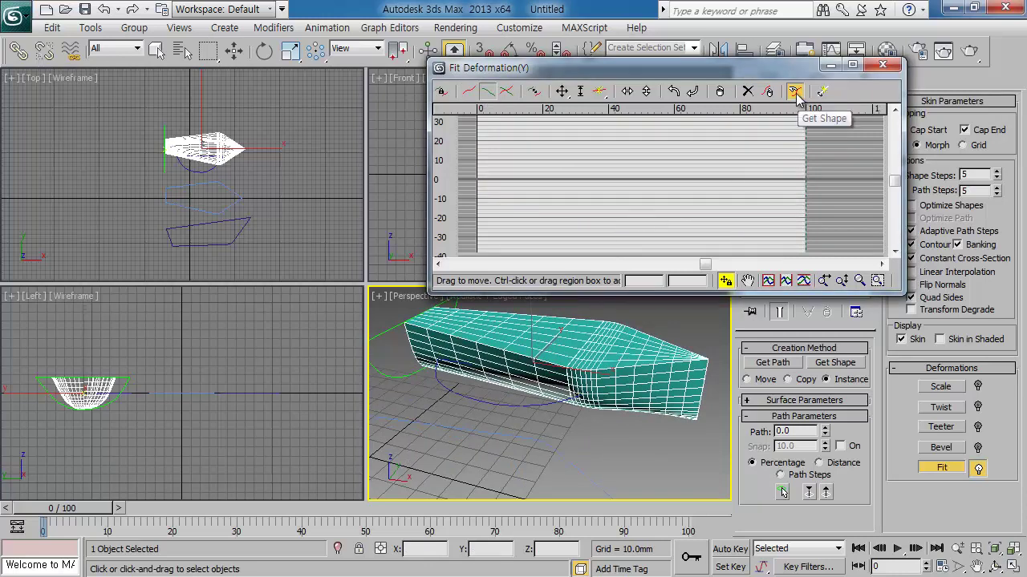
click(221, 243)
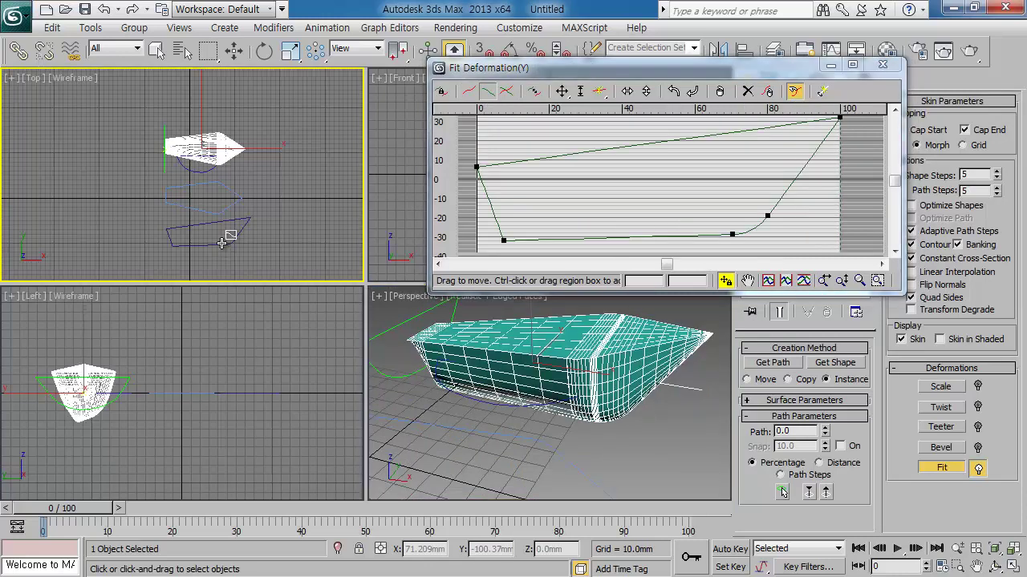
mouse_move(624, 441)
alt+middle_down()
mouse_move(694, 393)
mouse_move(609, 385)
alt+middle_up()
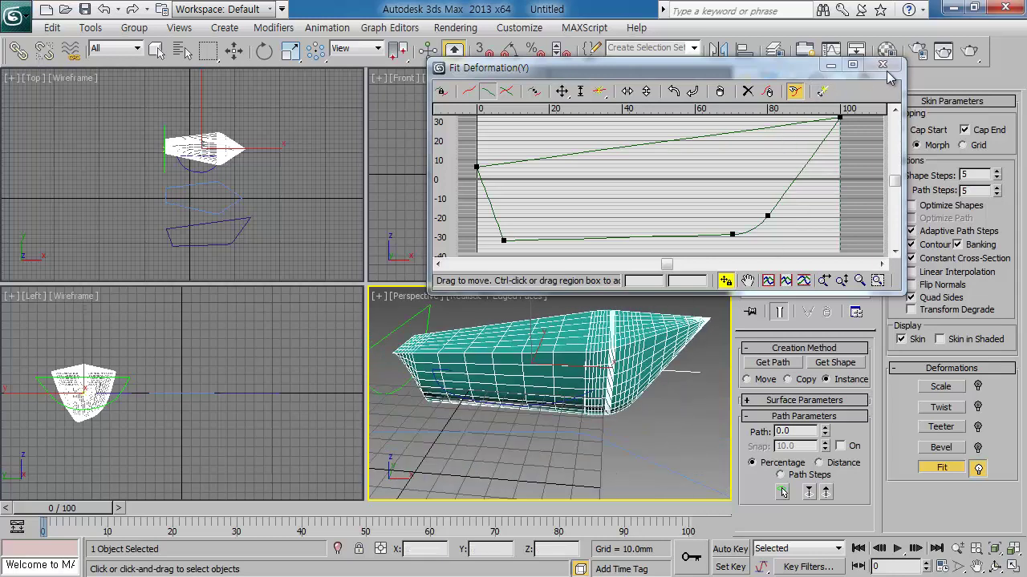
click(802, 281)
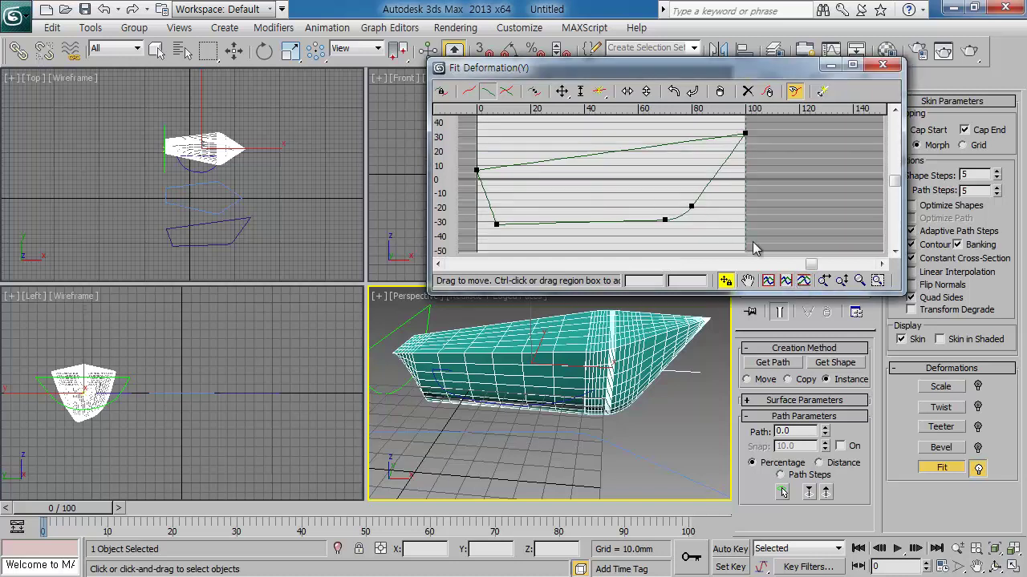
click(508, 92)
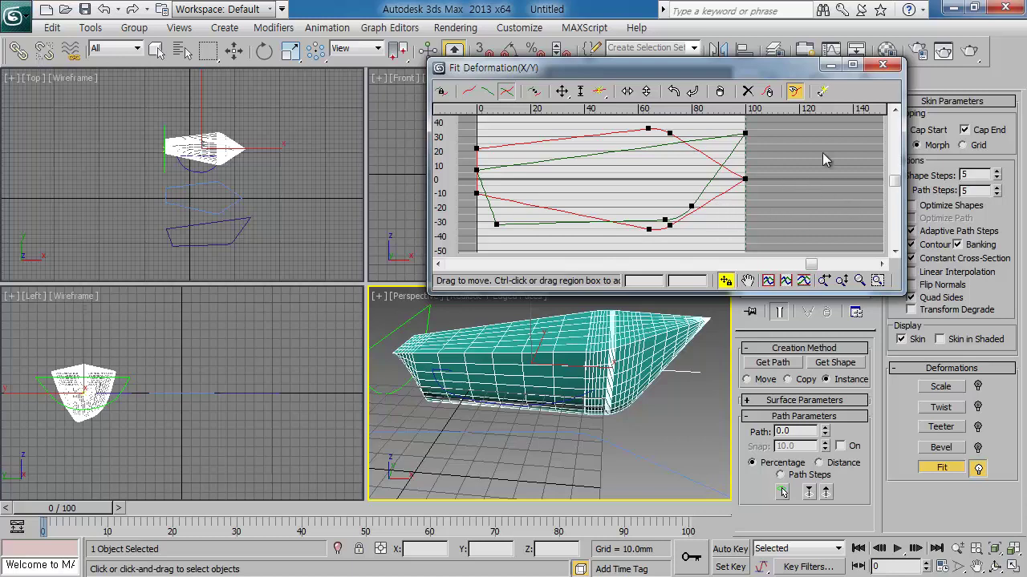
drag(775, 74, 855, 67)
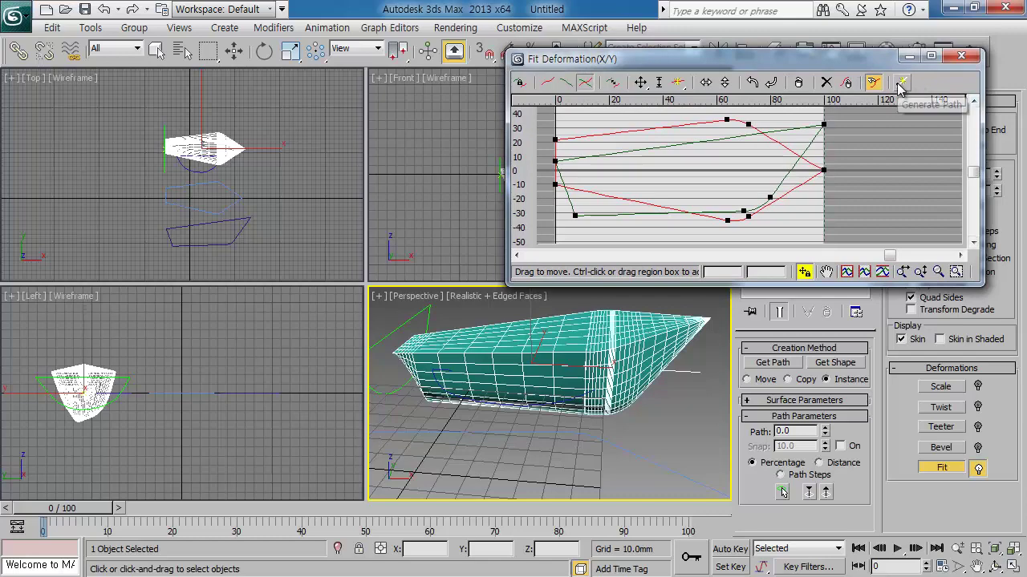
click(899, 83)
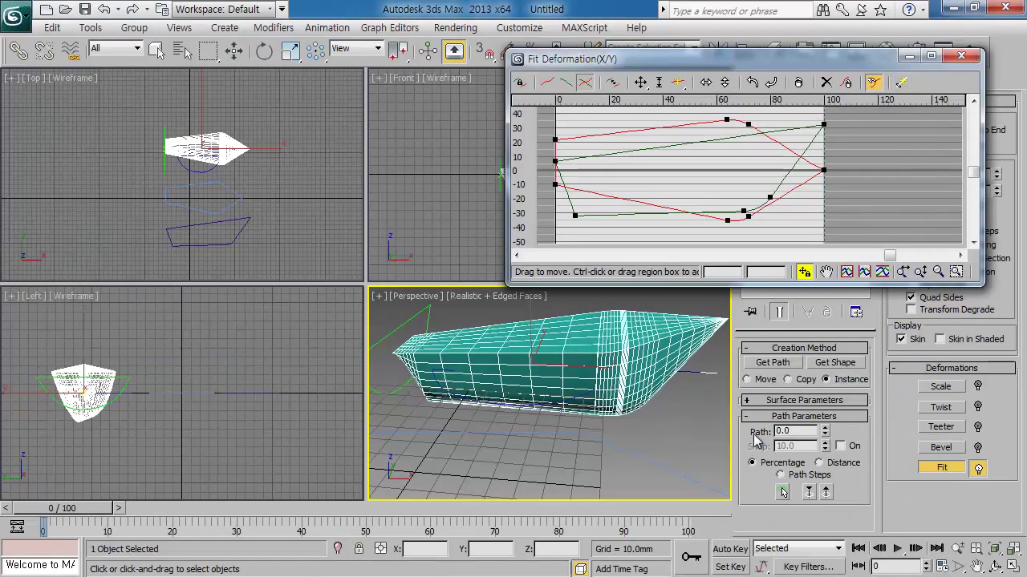
click(962, 56)
Step: Zoom and pan the Left, Top and Perspective views onto the hull, then maximize Perspective
middle_drag(157, 394, 215, 394)
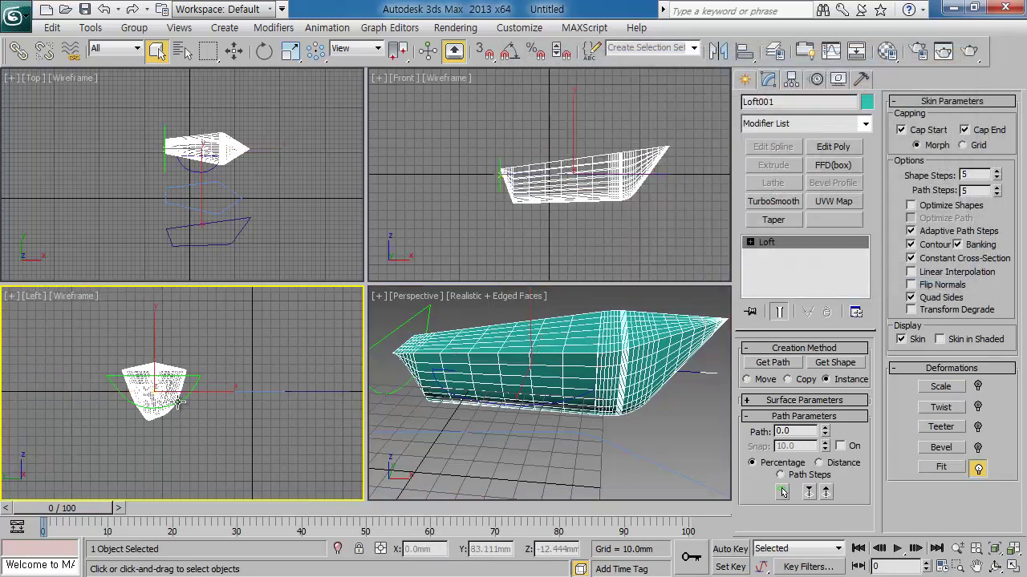
scroll(152, 393, up, 2)
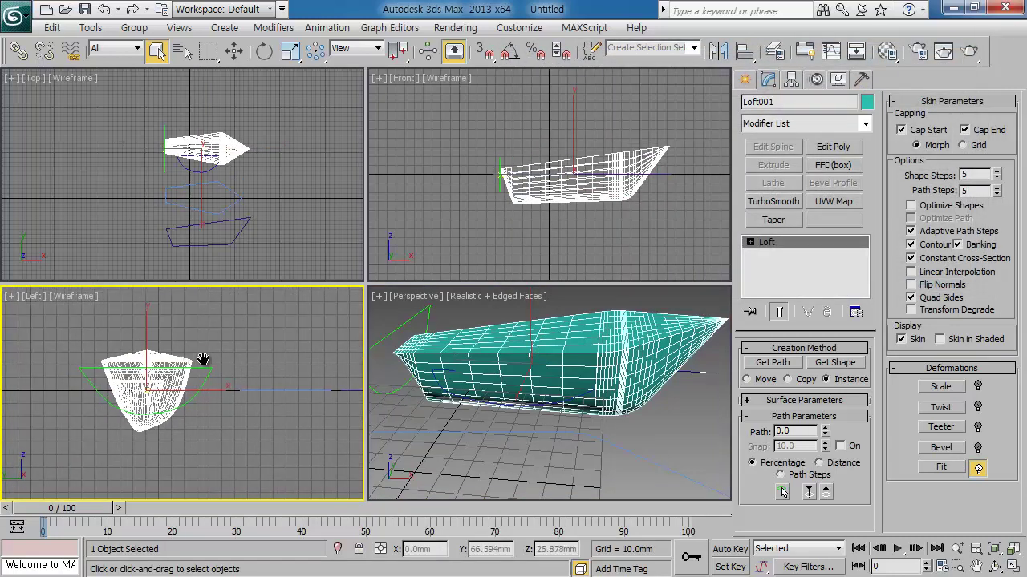
middle_drag(201, 361, 211, 361)
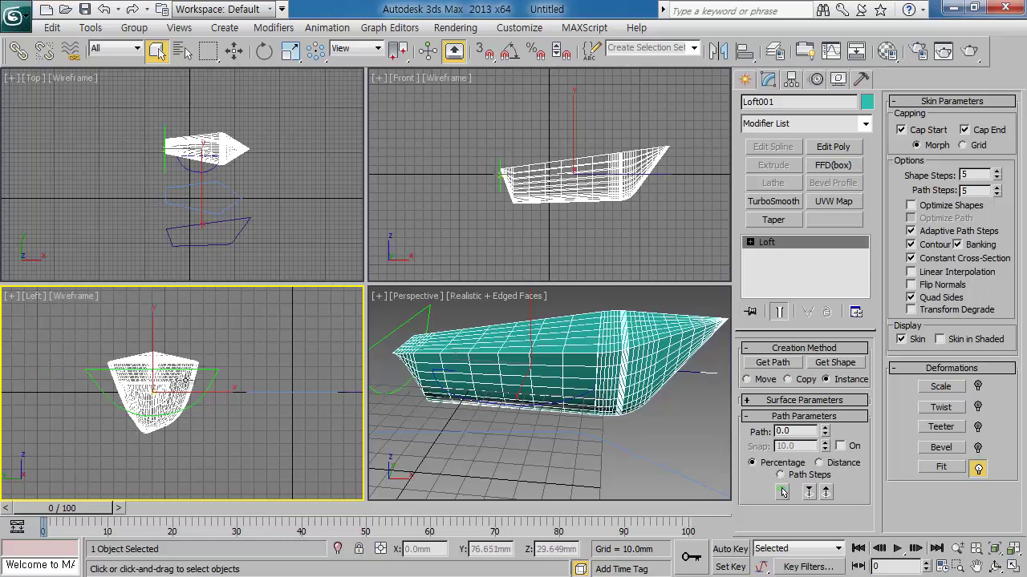
middle_drag(532, 189, 476, 215)
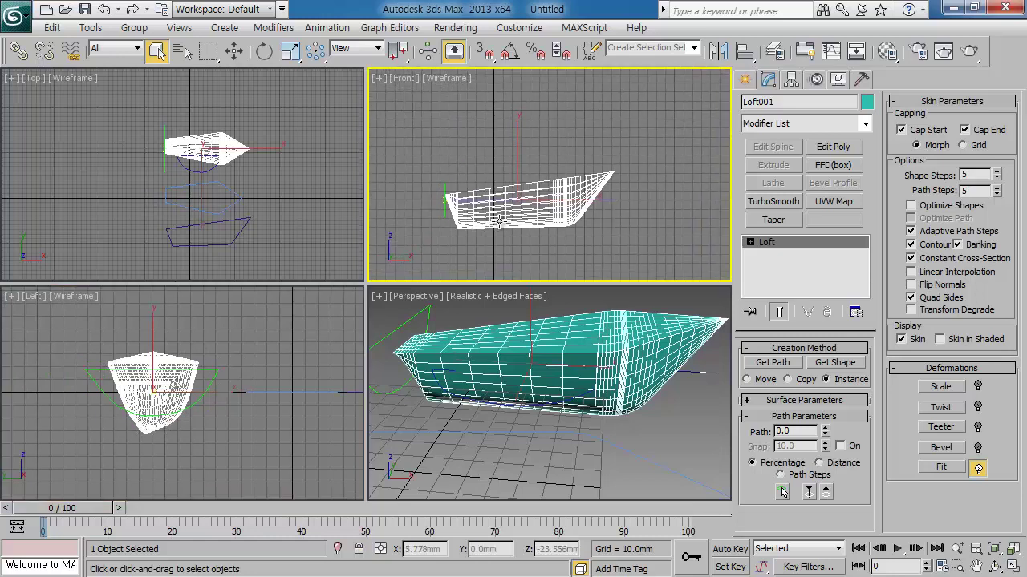
scroll(229, 195, up, 3)
middle_drag(223, 207, 168, 198)
scroll(168, 198, up, 2)
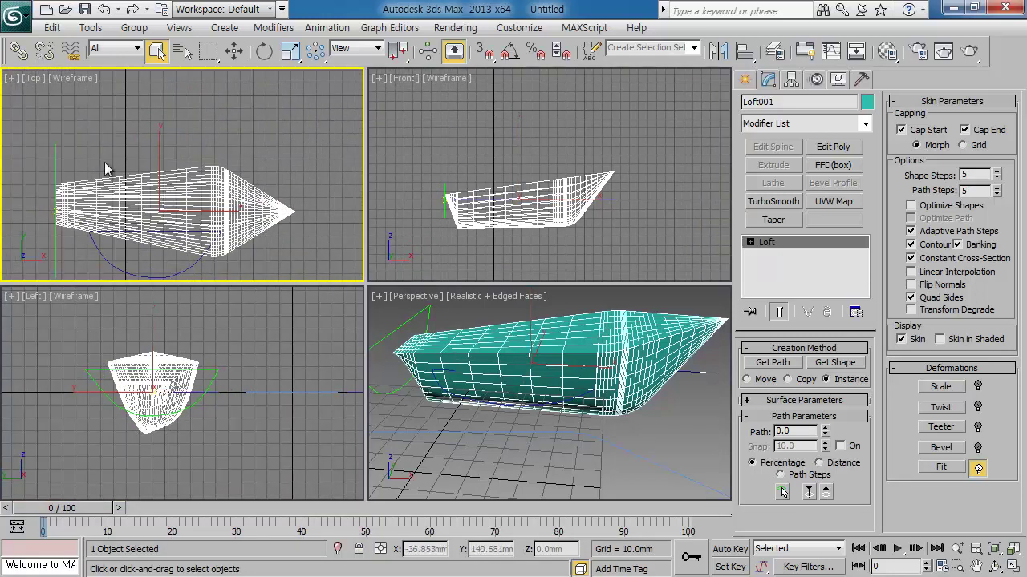
scroll(543, 232, up, 2)
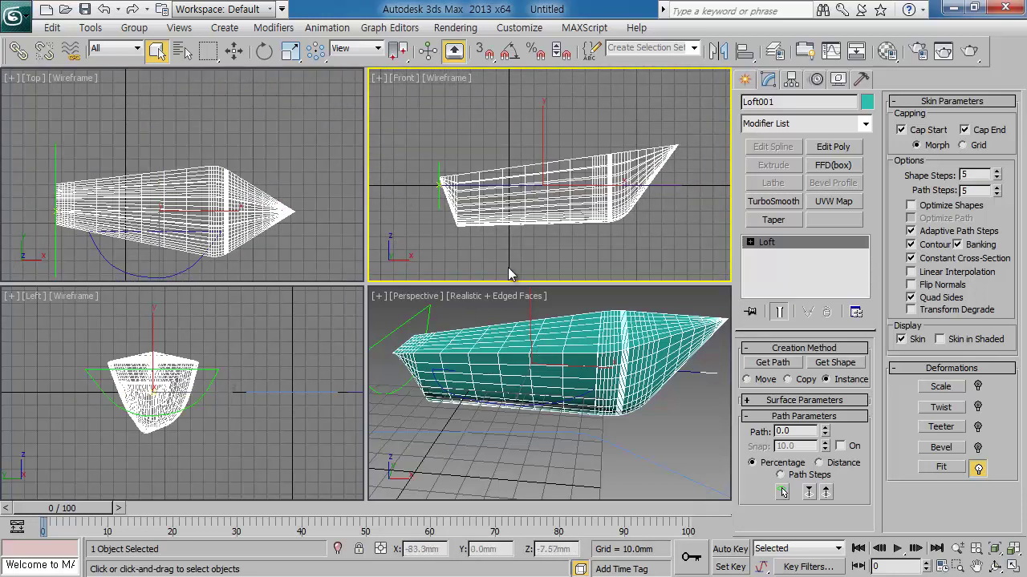
middle_click(580, 372)
mouse_move(580, 373)
middle_down()
mouse_move(569, 375)
mouse_move(563, 447)
middle_up()
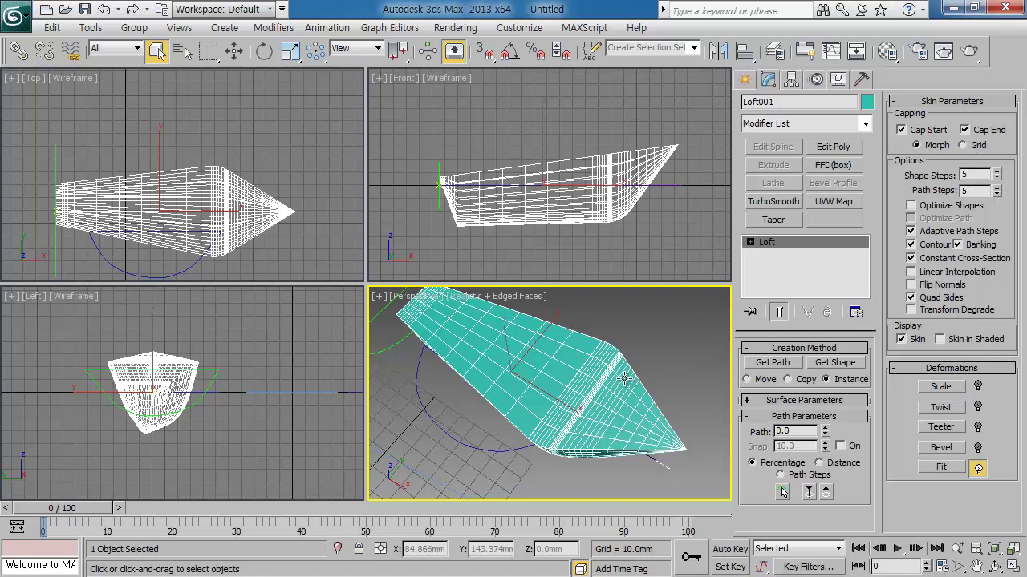
key(alt+w)
mouse_move(457, 411)
alt+middle_down()
mouse_move(434, 373)
mouse_move(192, 270)
alt+middle_up()
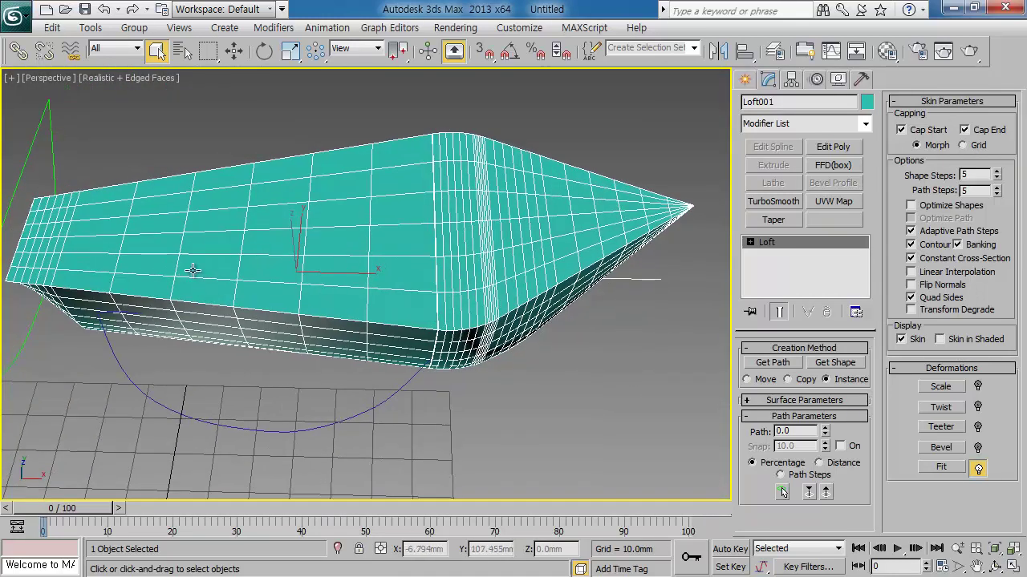
Step: Raise Loft001's Shape Steps from 5 to 10
click(997, 172)
click(996, 172)
click(997, 173)
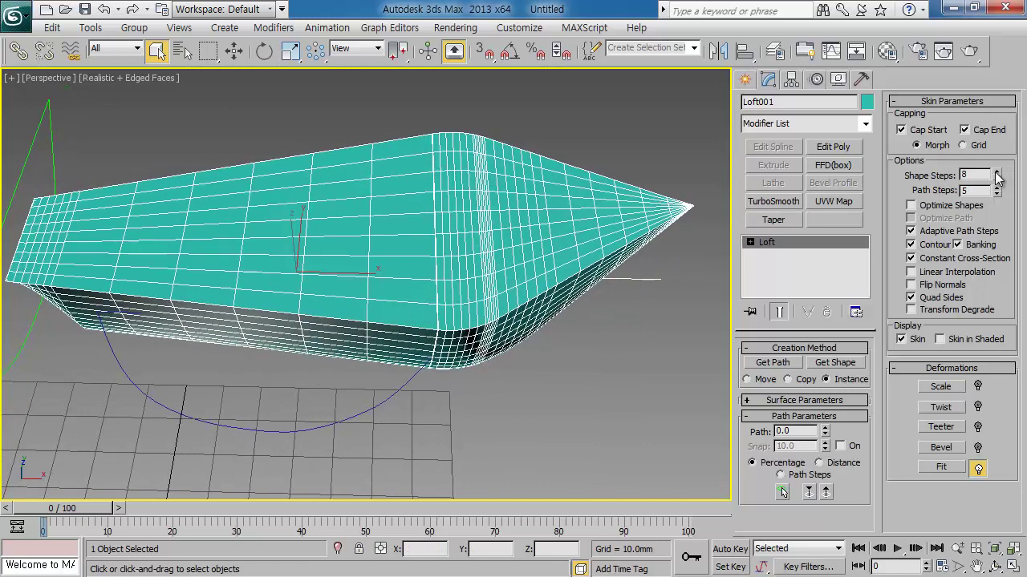
click(997, 172)
click(997, 172)
middle_drag(385, 285, 465, 321)
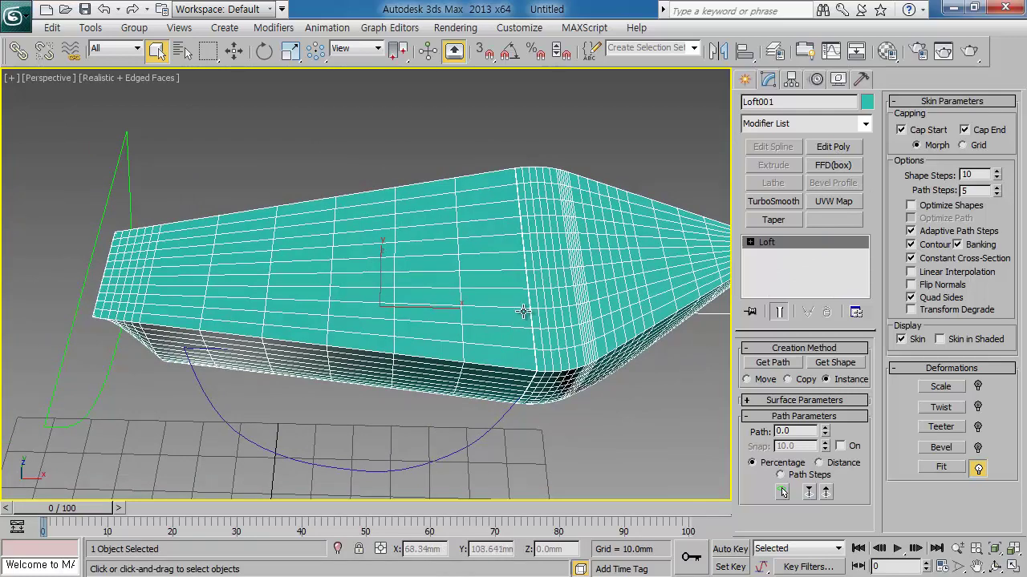
alt+middle_drag(539, 336, 500, 316)
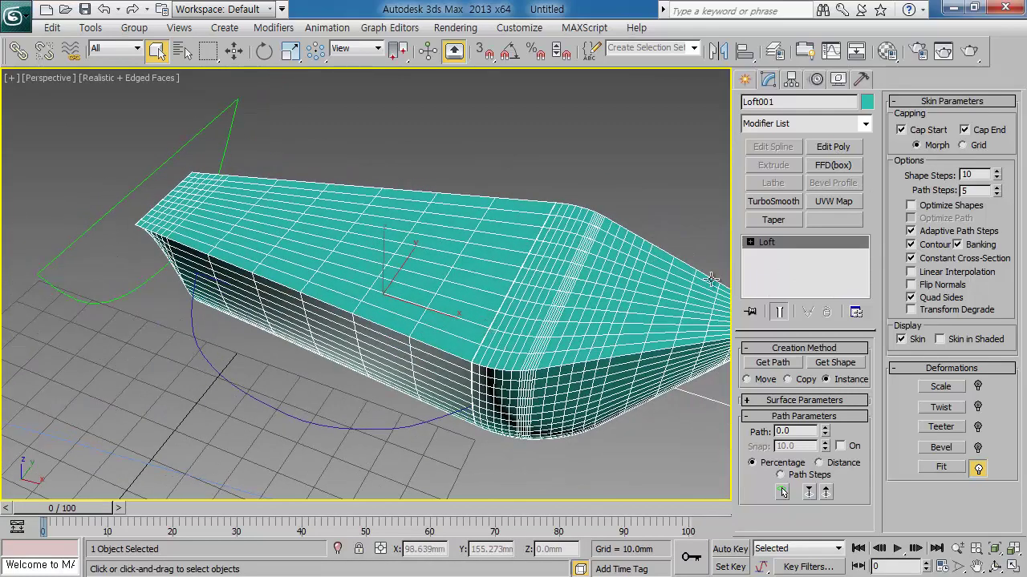
Step: Add an Edit Poly modifier and select one polygon on the hull's top deck
click(839, 148)
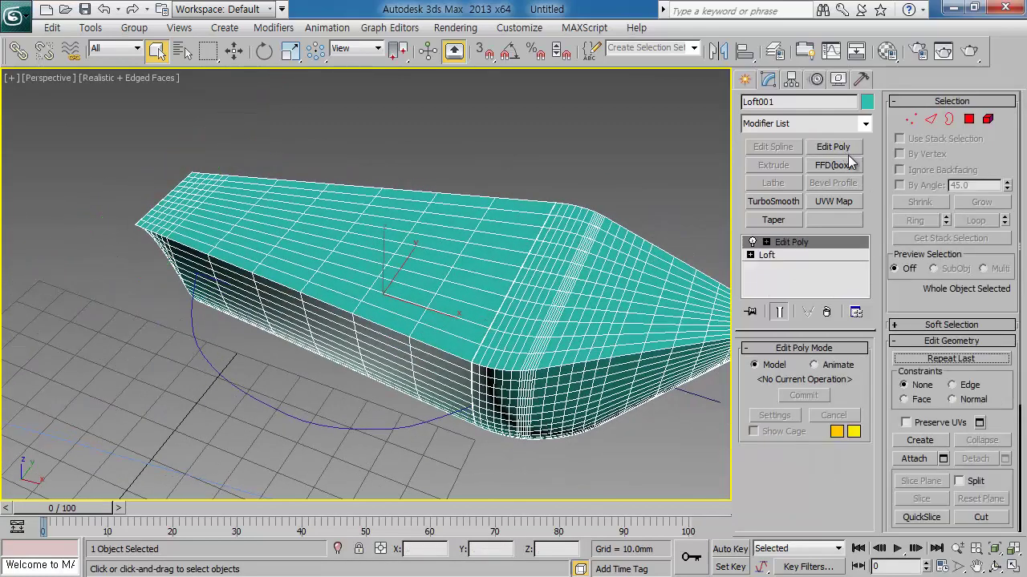
click(969, 120)
click(373, 244)
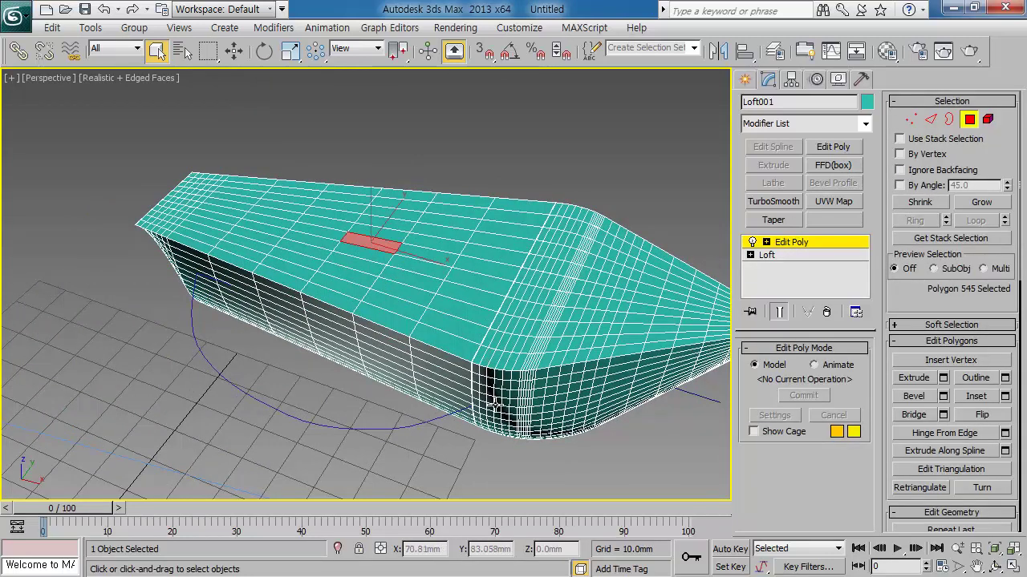
Step: Grow the selection four times across the whole deck and delete those faces
click(982, 203)
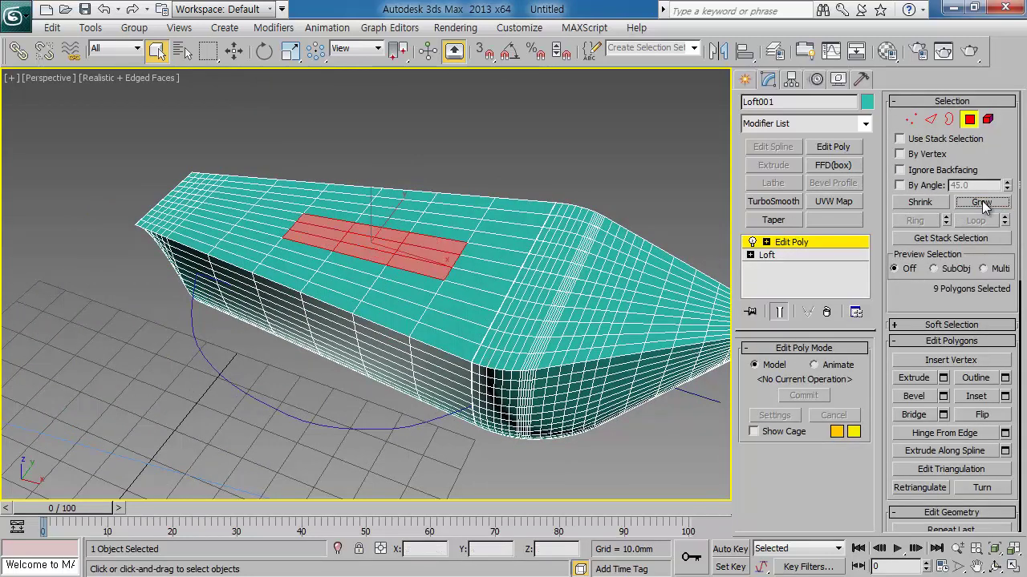
click(983, 203)
click(983, 203)
click(983, 202)
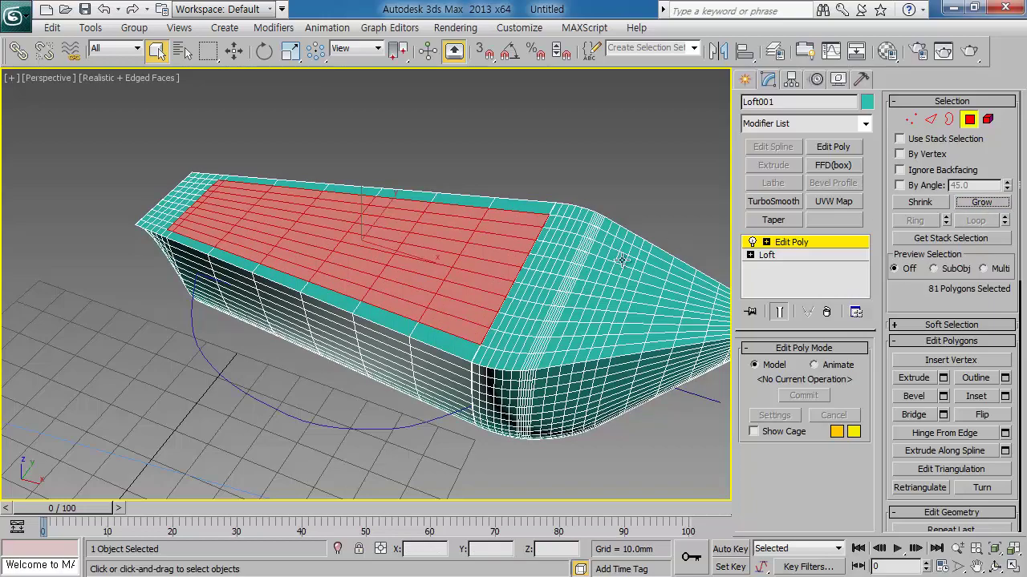
mouse_move(345, 281)
alt+middle_down()
mouse_move(499, 355)
mouse_move(507, 338)
mouse_move(417, 325)
alt+middle_up()
key(ctrl+d)
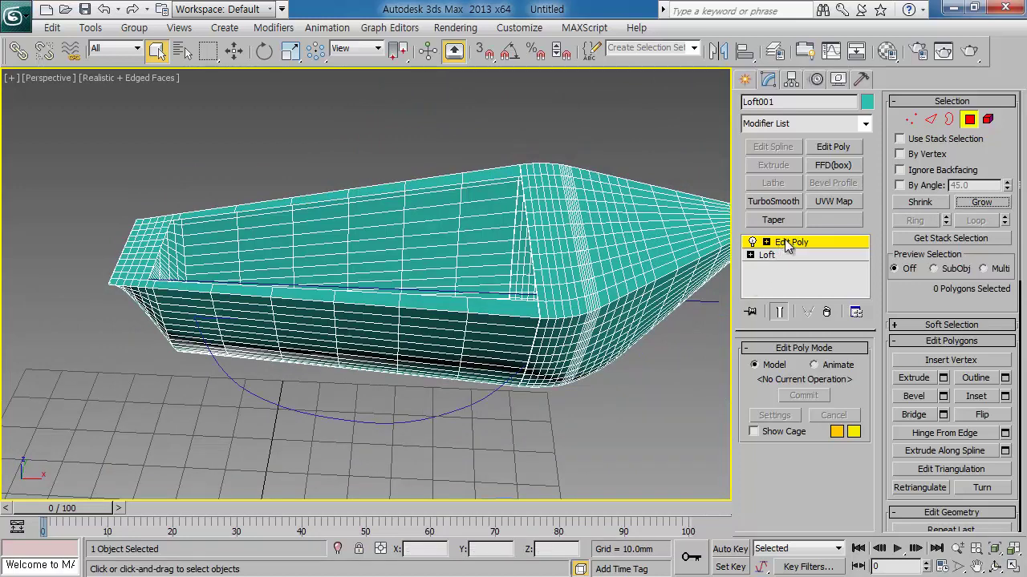
Step: Select the hull's rim edge loop and add the top edge loop to the selection
click(931, 119)
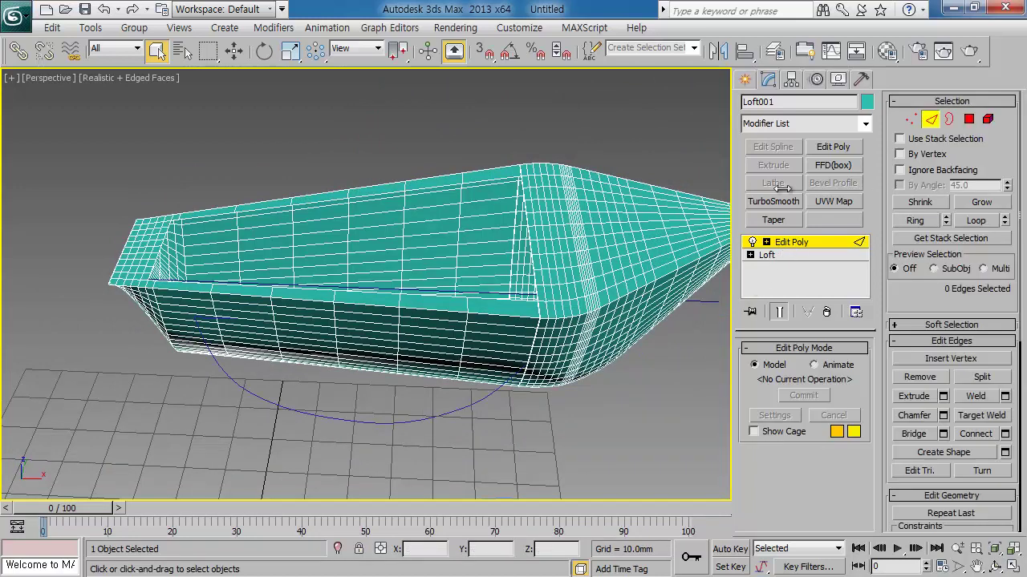
click(426, 311)
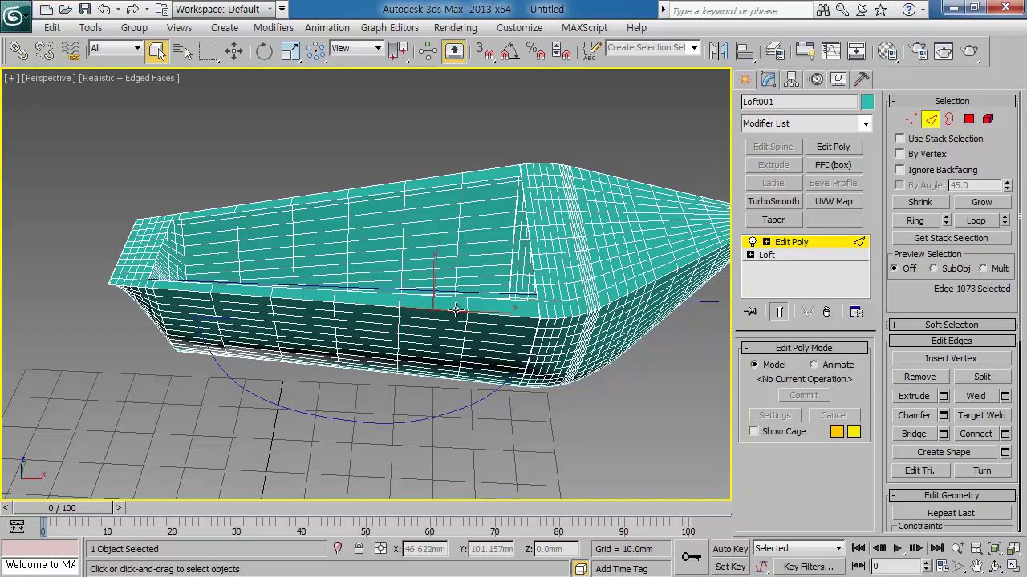
double_click(455, 310)
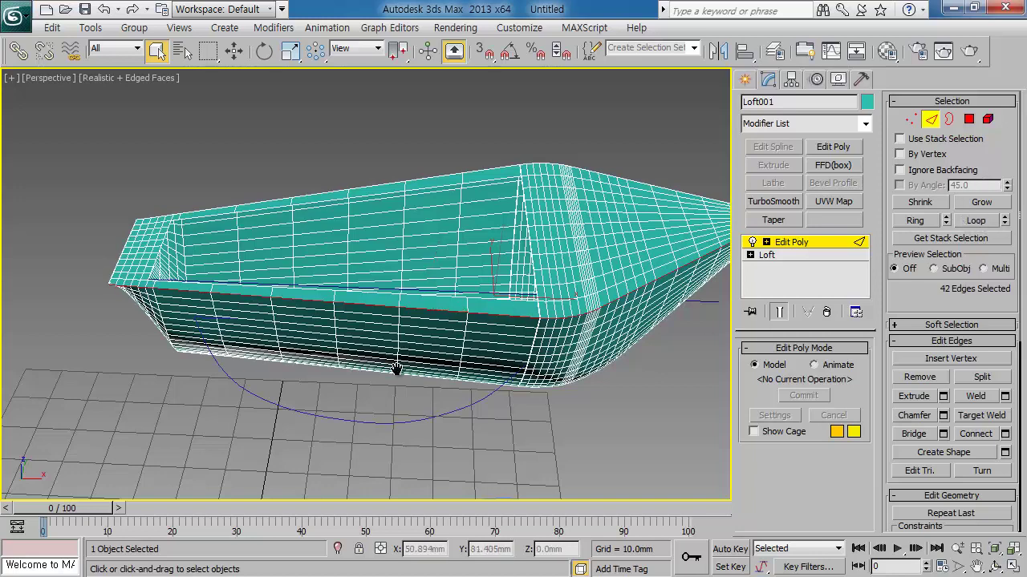
alt+middle_drag(396, 366, 327, 410)
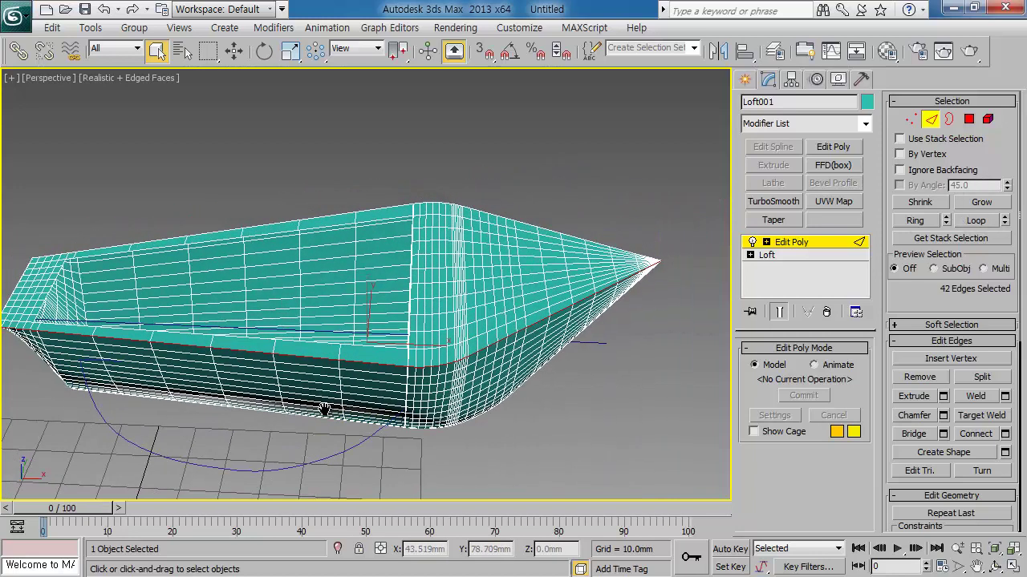
ctrl+double_click(329, 214)
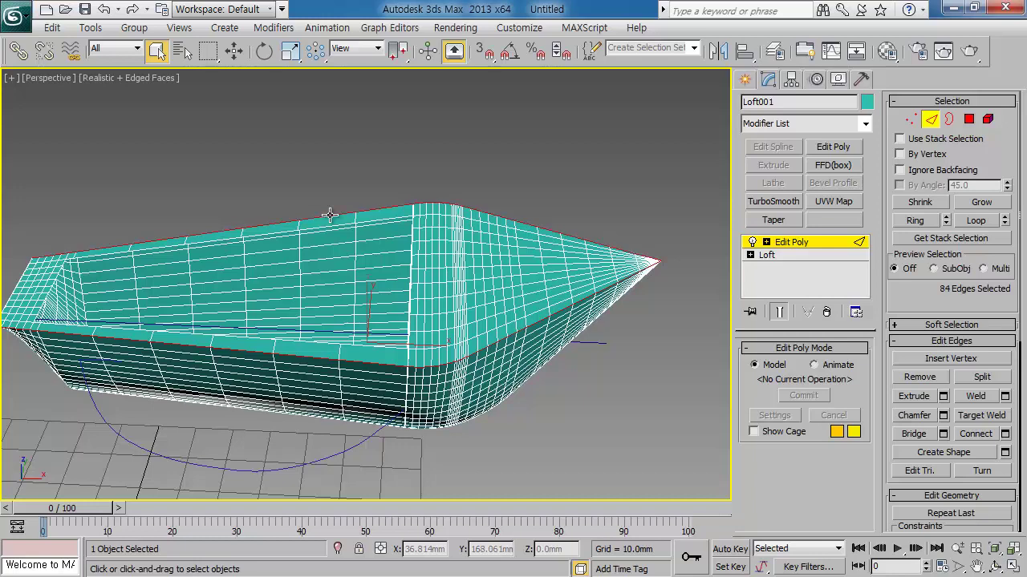
middle_drag(541, 329, 592, 327)
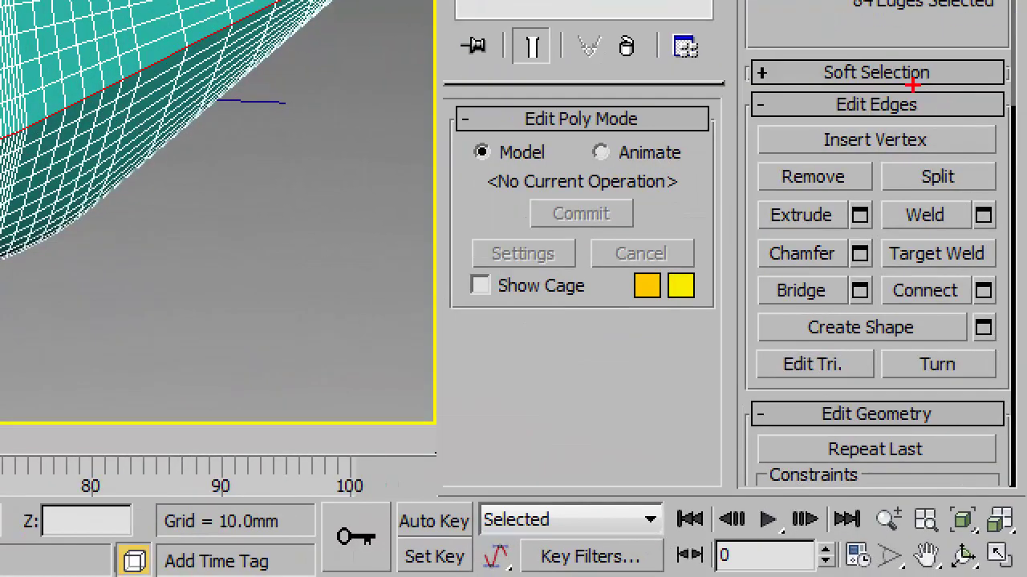
Step: Create a linear shape Shape001 from the selected edges and exit Edge level
mouse_move(913, 85)
mouse_down()
mouse_move(855, 120)
mouse_move(922, 112)
mouse_up()
drag(912, 306, 909, 363)
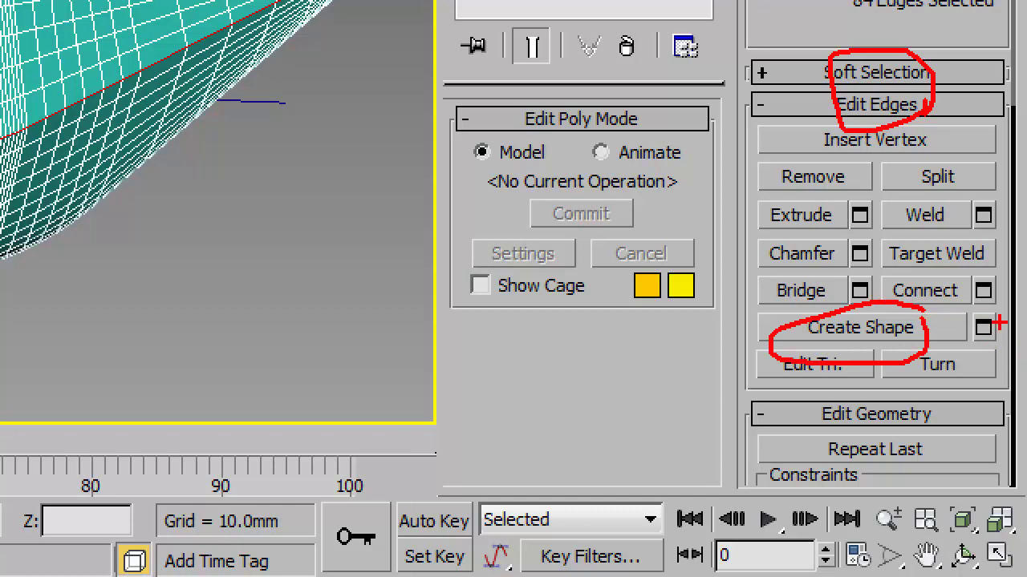
drag(974, 311, 1015, 303)
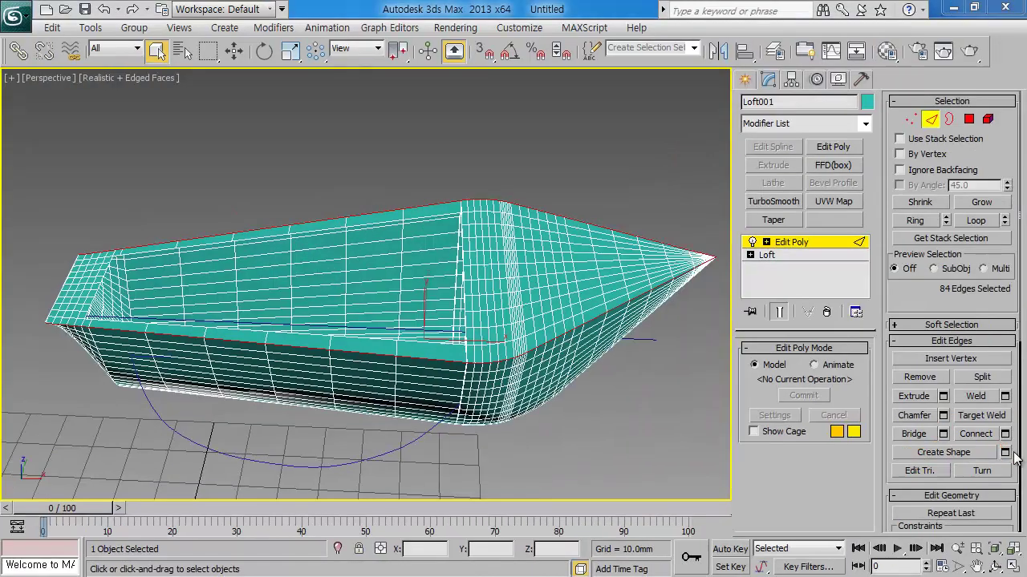
click(1006, 452)
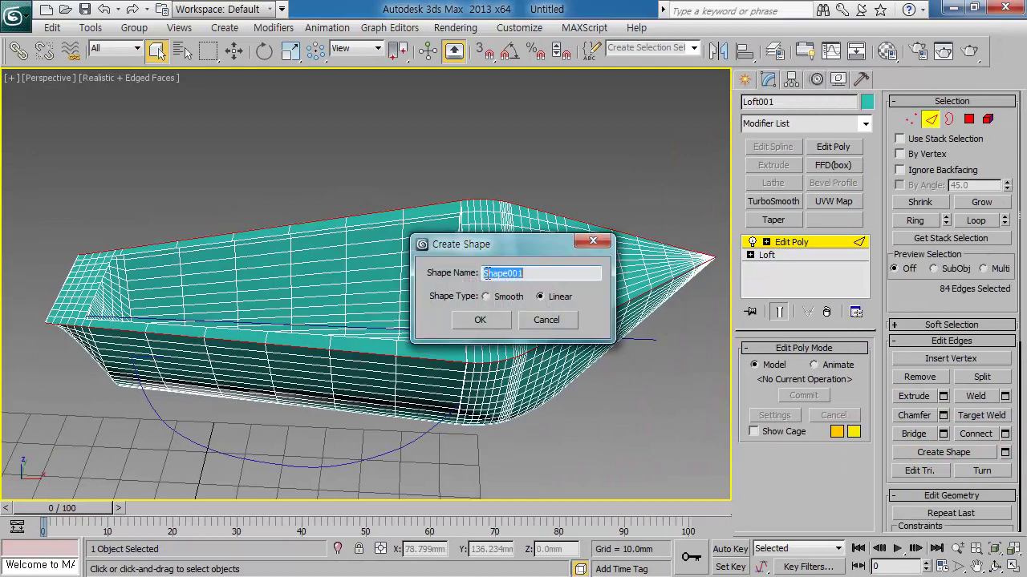
click(481, 320)
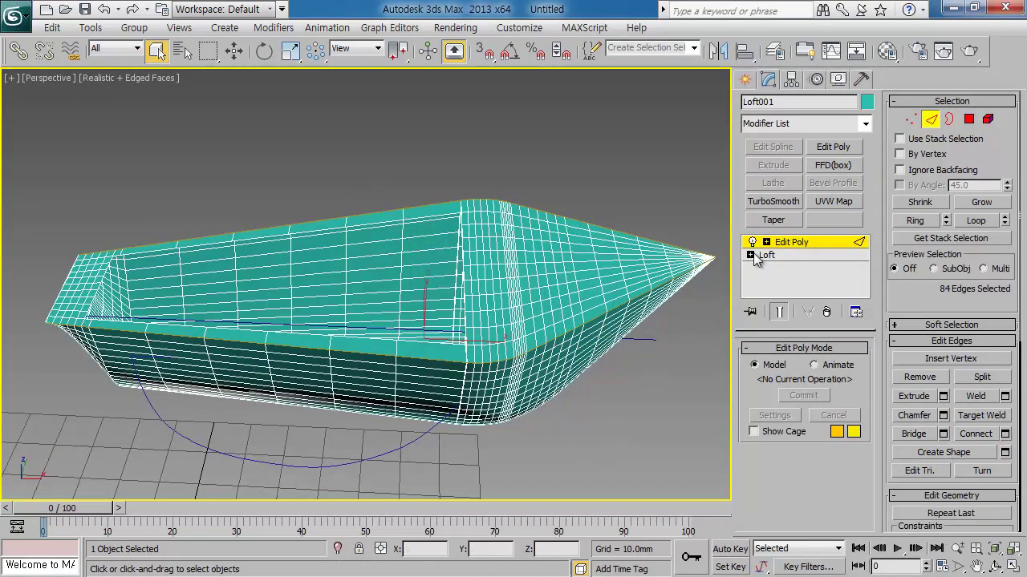
click(774, 244)
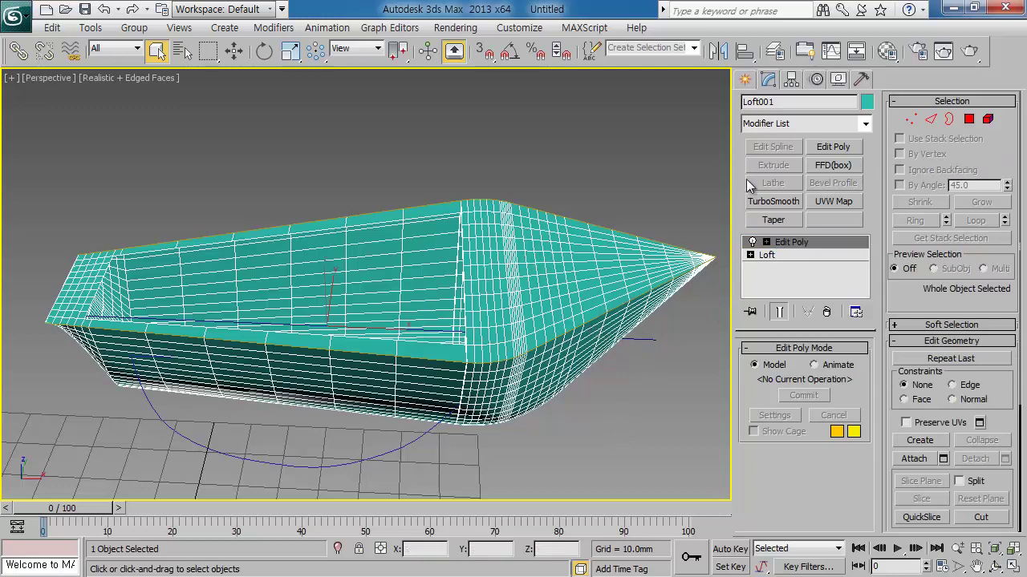
Step: Add a Shell modifier to the hull from the Modifier List
click(802, 125)
key(s)
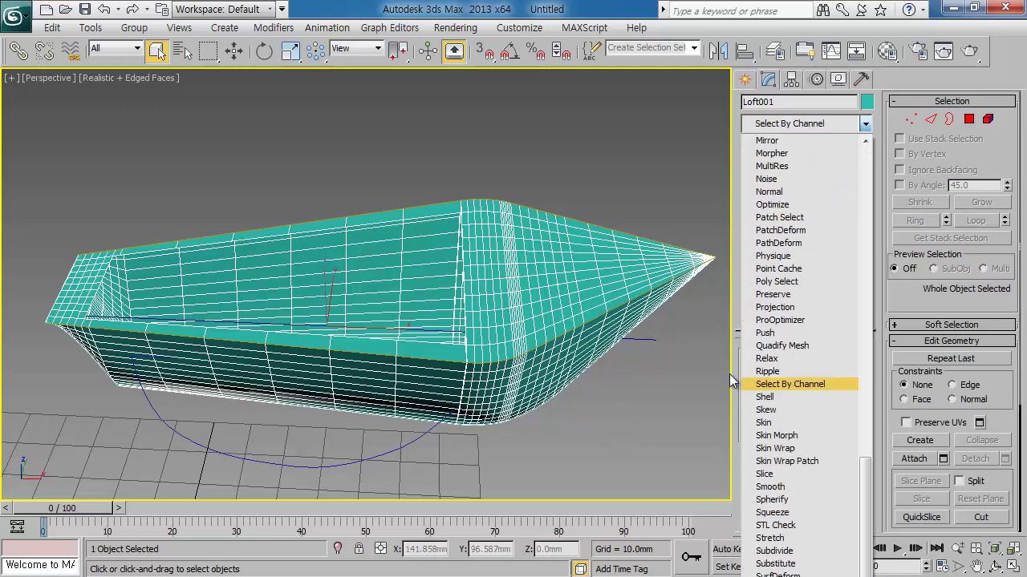
key(h)
click(773, 399)
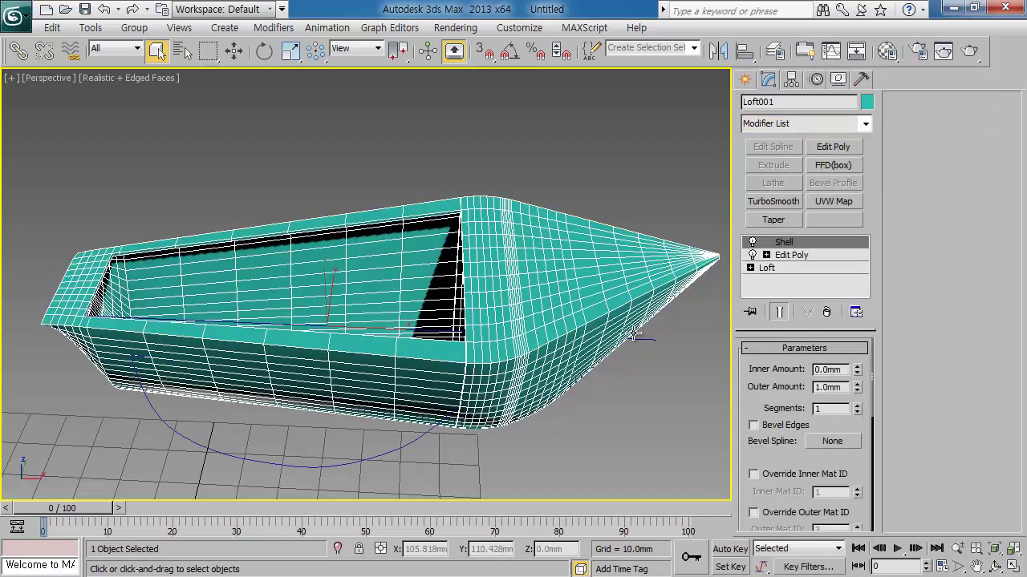
Step: Set the Shell's Inner Amount and Outer Amount to 0.5mm each
double_click(828, 369)
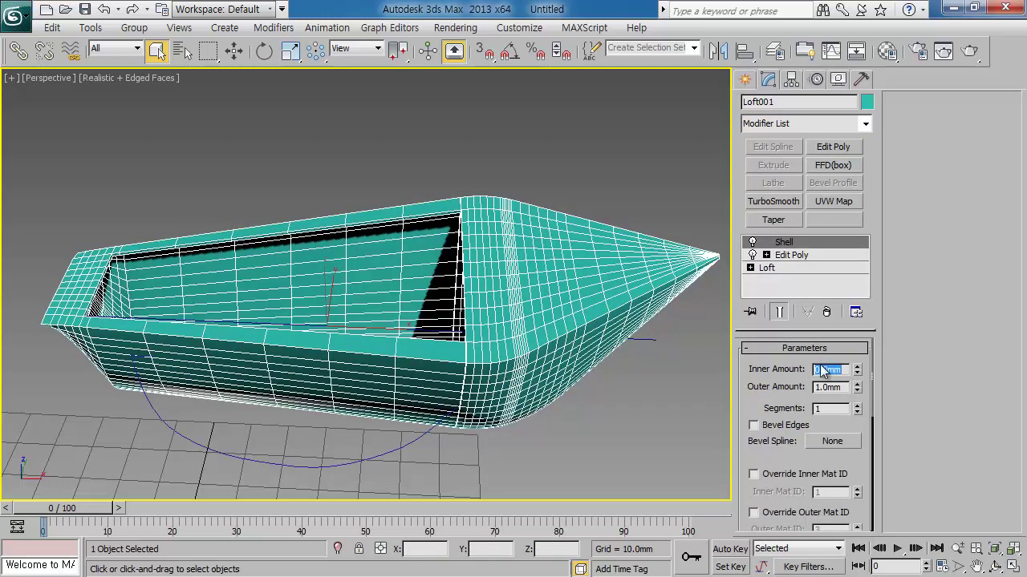
text(0.5)
key(Return)
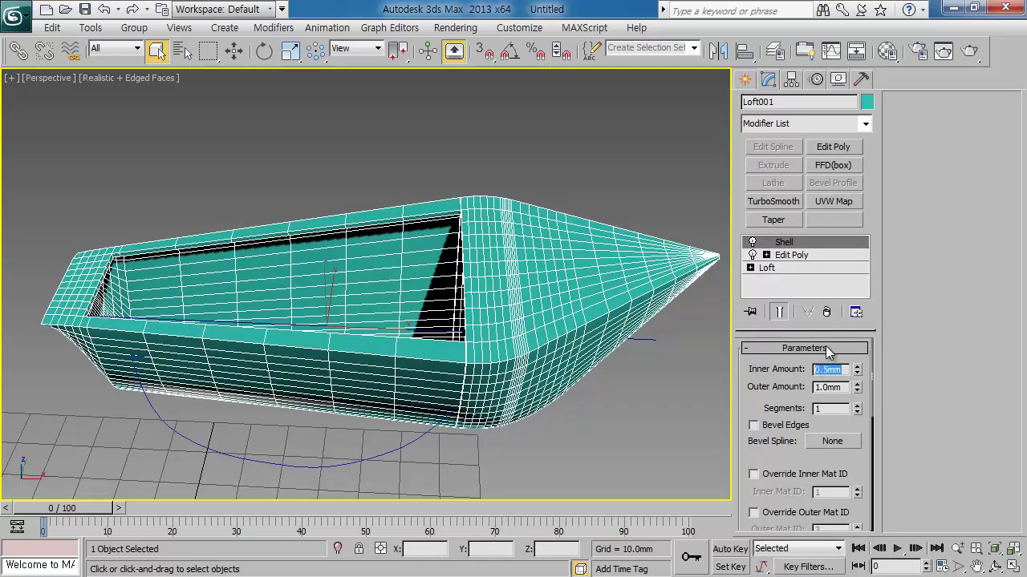
double_click(833, 388)
text(0)
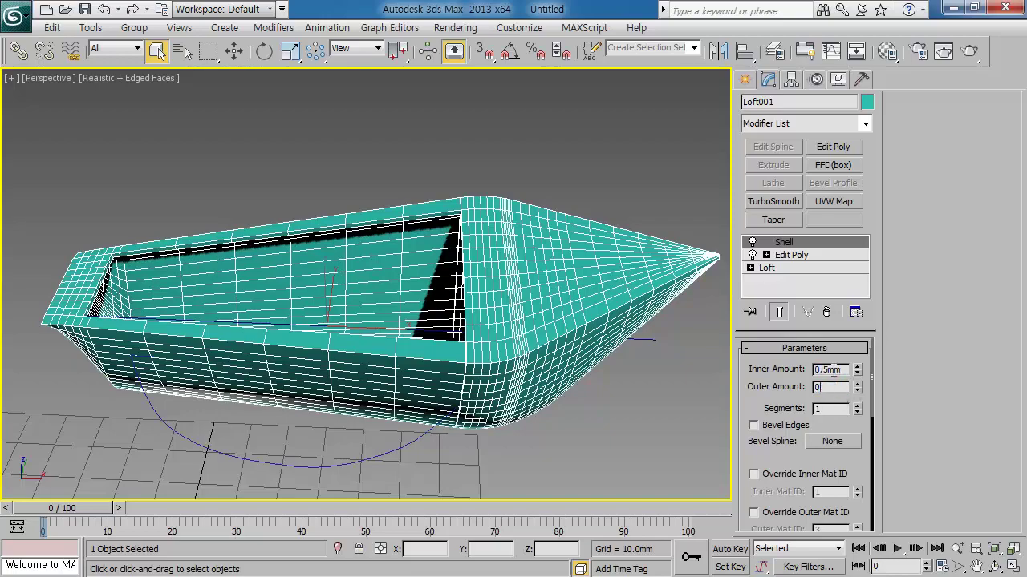
text(.5)
key(Return)
mouse_move(607, 401)
alt+middle_down()
mouse_move(491, 382)
mouse_move(530, 409)
alt+middle_up()
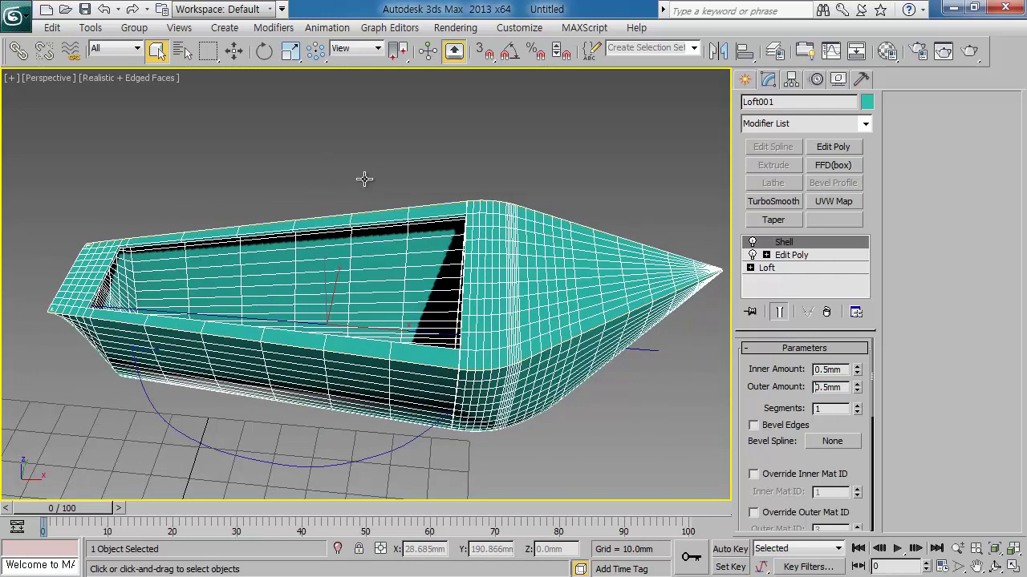
click(201, 88)
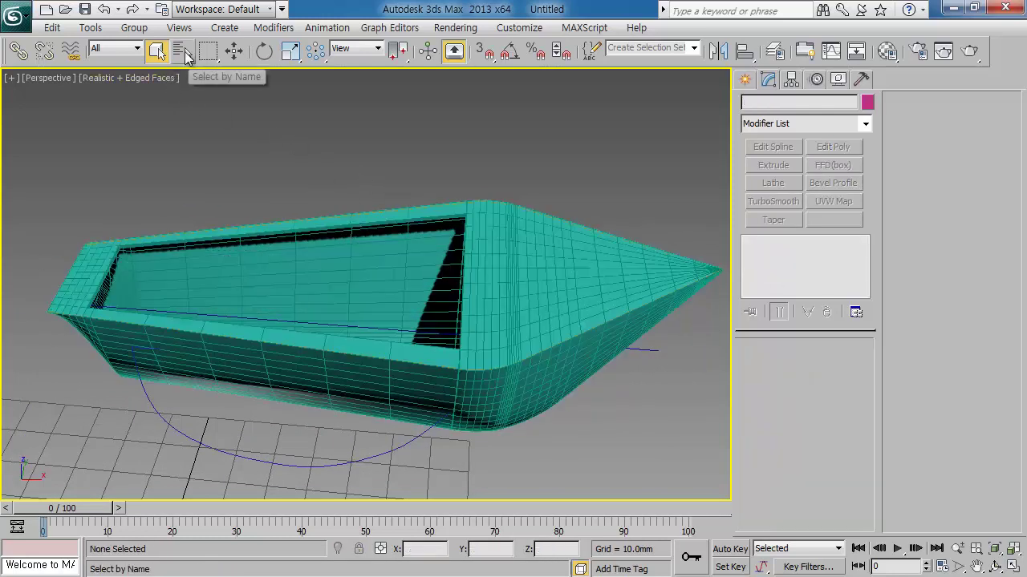
Step: Select Shape001 by name and isolate it so the hull is hidden
click(183, 53)
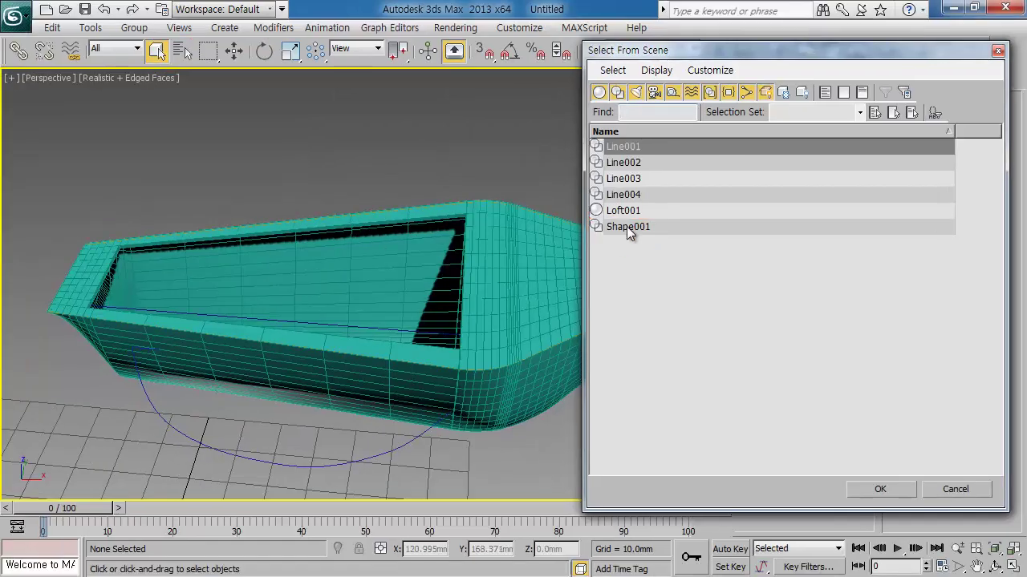
double_click(626, 227)
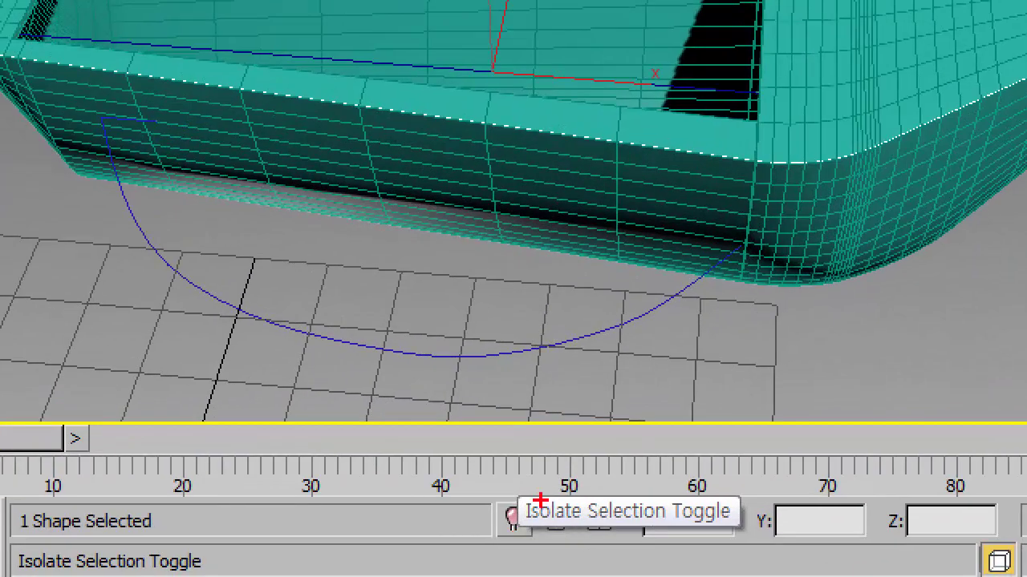
mouse_move(540, 502)
mouse_down()
mouse_move(483, 510)
mouse_move(565, 520)
mouse_up()
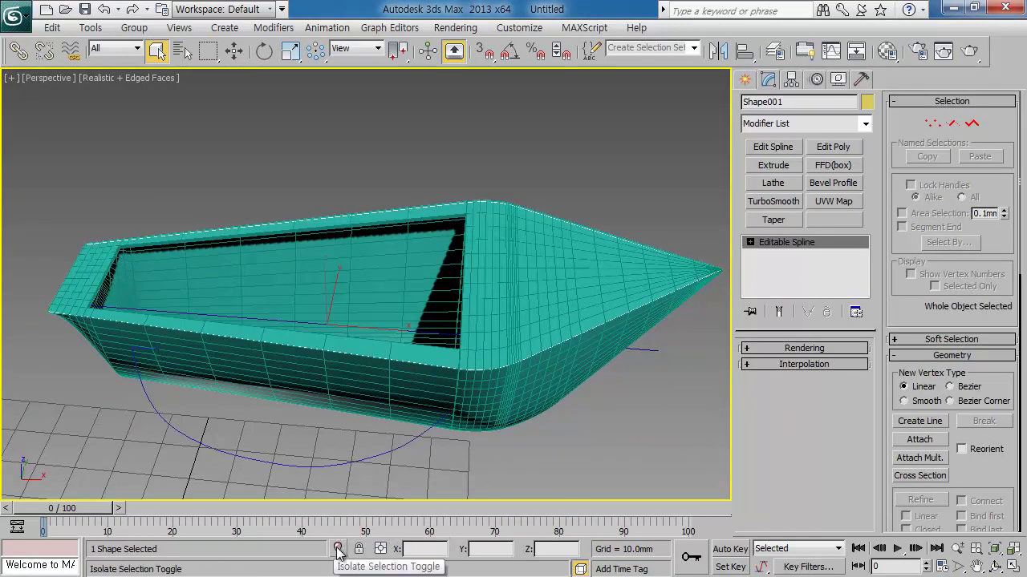
click(338, 549)
Step: Return to four viewports, zoom the Top view to the spline's open ends, and enter Vertex level
middle_drag(348, 405, 365, 425)
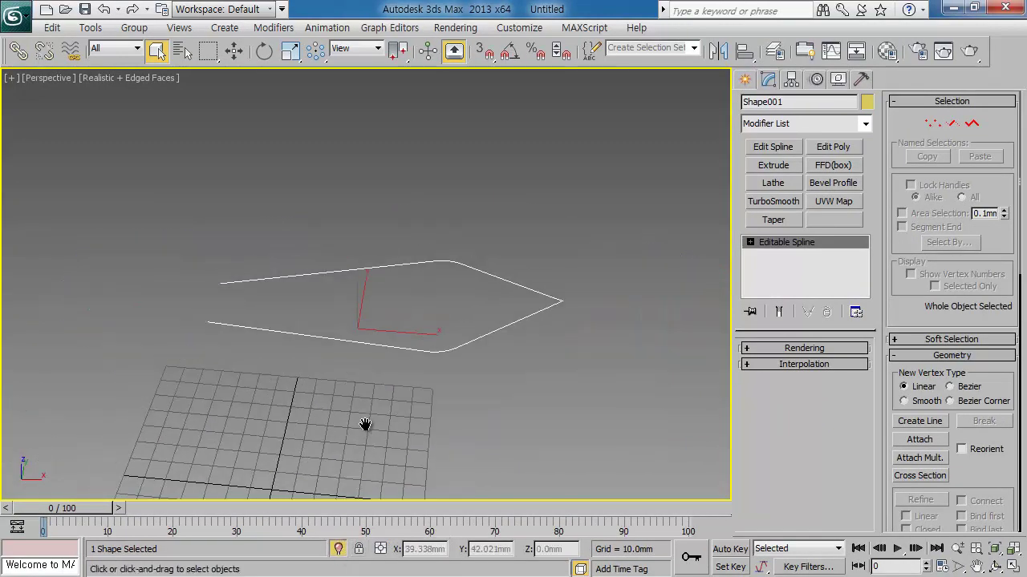
middle_drag(416, 367, 406, 391)
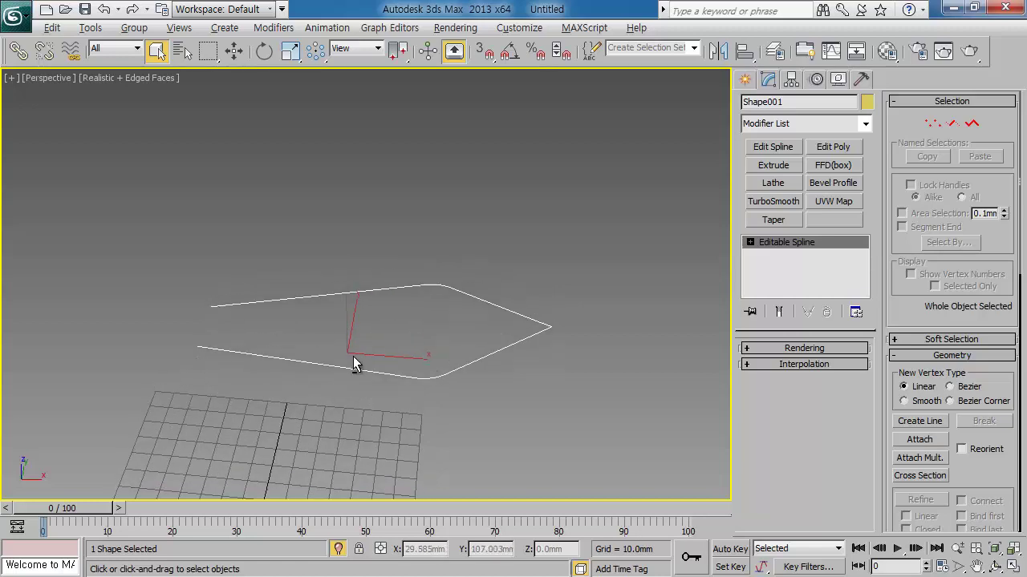
key(alt+w)
right_click(299, 199)
scroll(203, 178, up, 2)
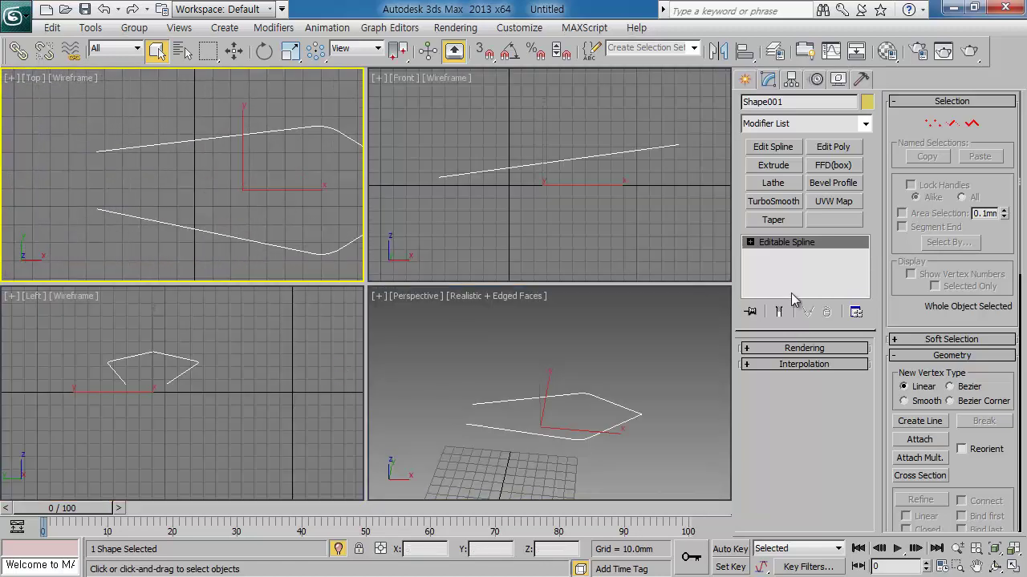
click(932, 125)
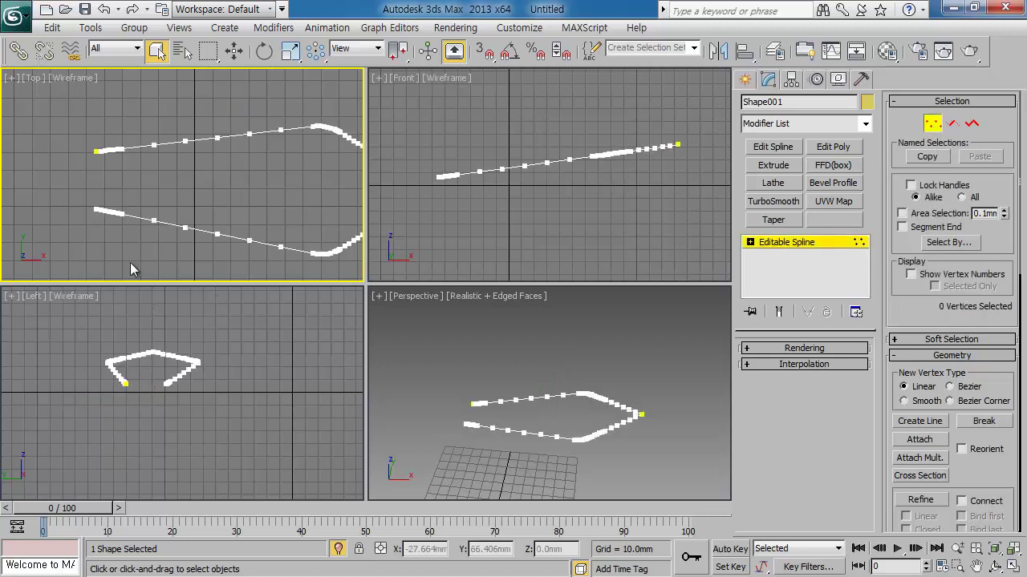
middle_drag(77, 173, 187, 189)
scroll(187, 188, up, 2)
scroll(245, 197, up, 1)
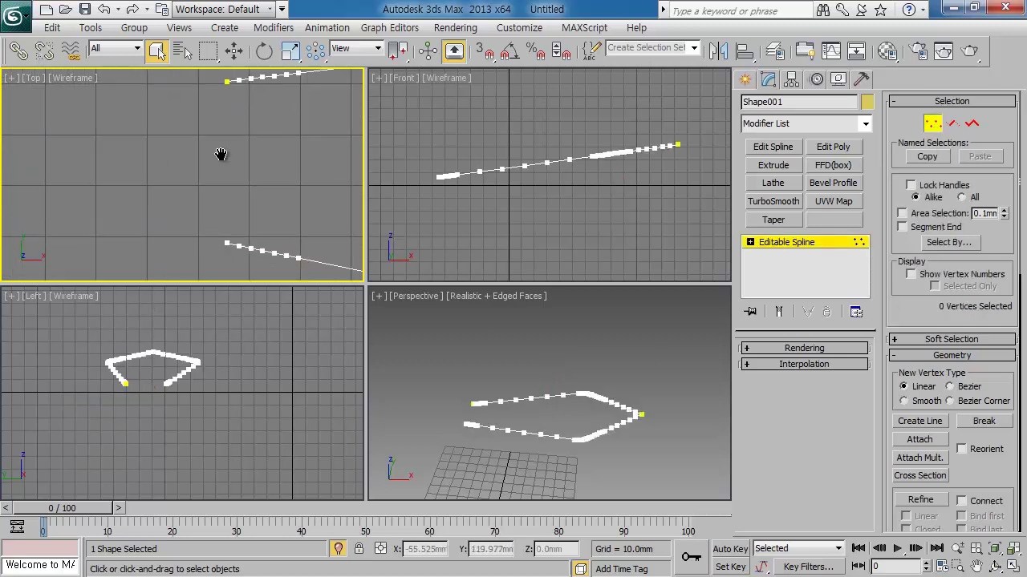
scroll(222, 156, up, 1)
drag(971, 487, 938, 181)
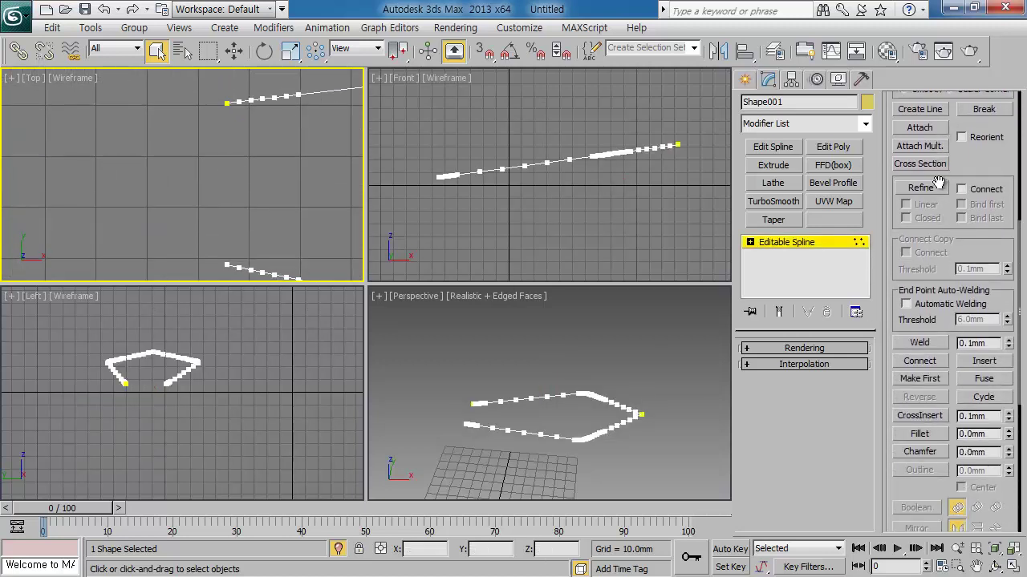
Step: Use Connect to draw a segment joining Shape001's two open end vertices
click(935, 365)
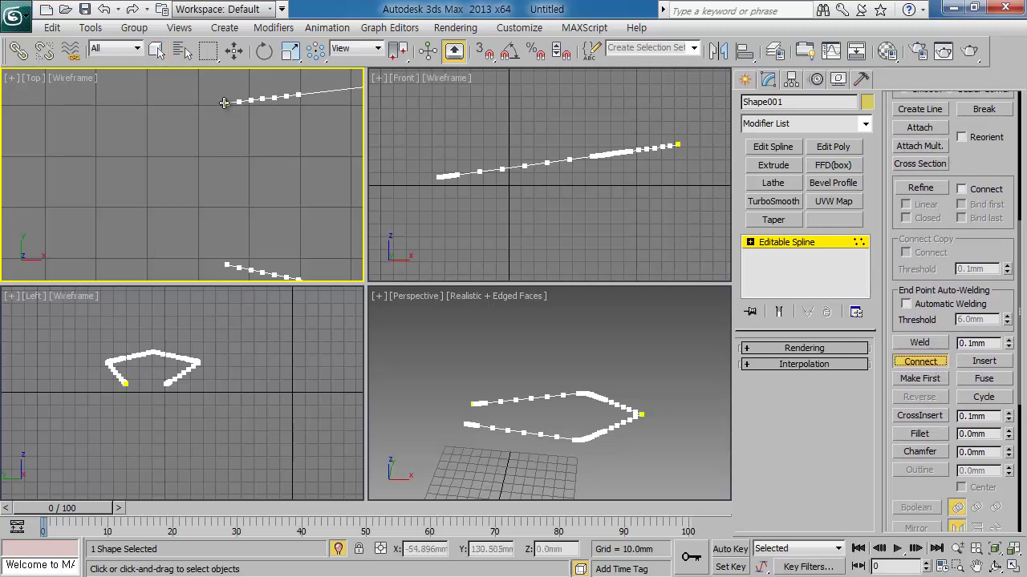
drag(224, 103, 225, 263)
scroll(220, 421, up, 3)
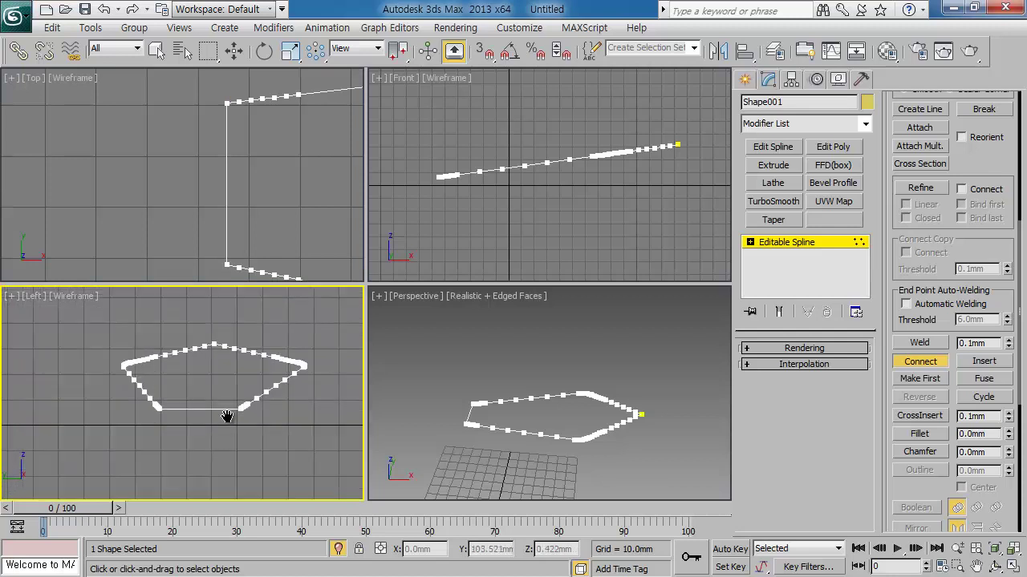
scroll(184, 405, up, 3)
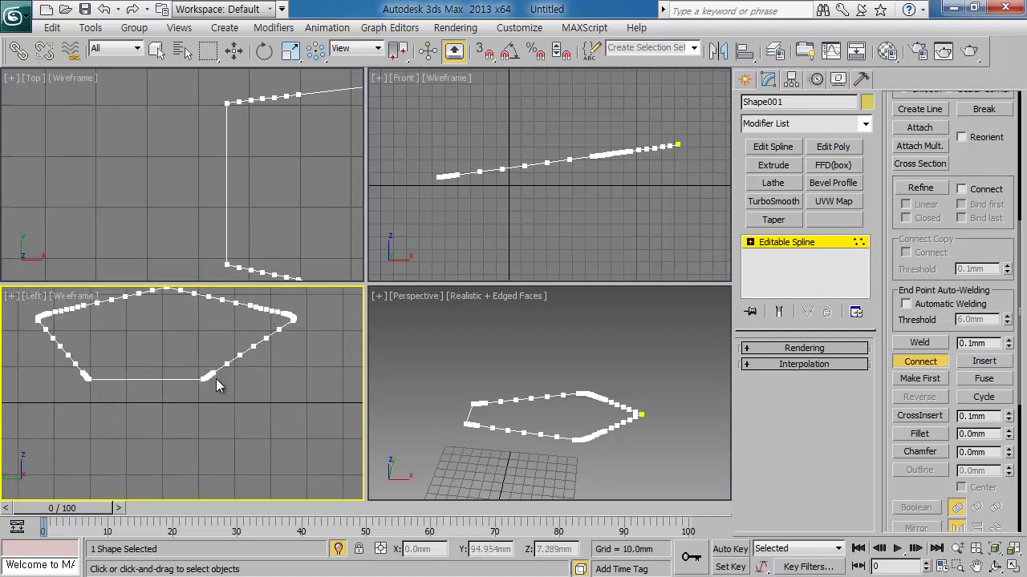
middle_drag(218, 385, 214, 440)
middle_drag(453, 180, 449, 217)
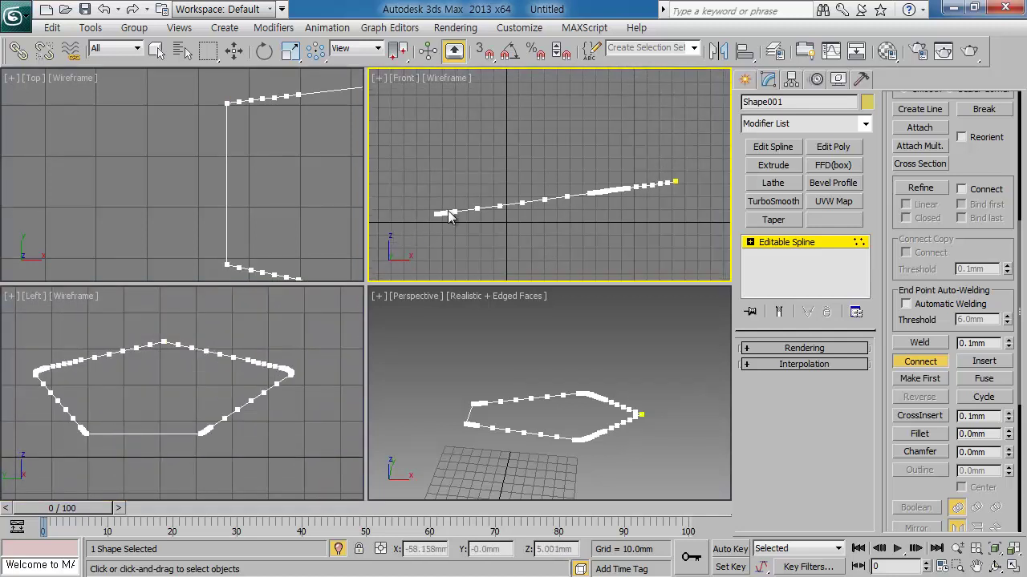
mouse_move(631, 429)
middle_down()
mouse_move(665, 449)
mouse_move(660, 433)
middle_up()
right_click(645, 437)
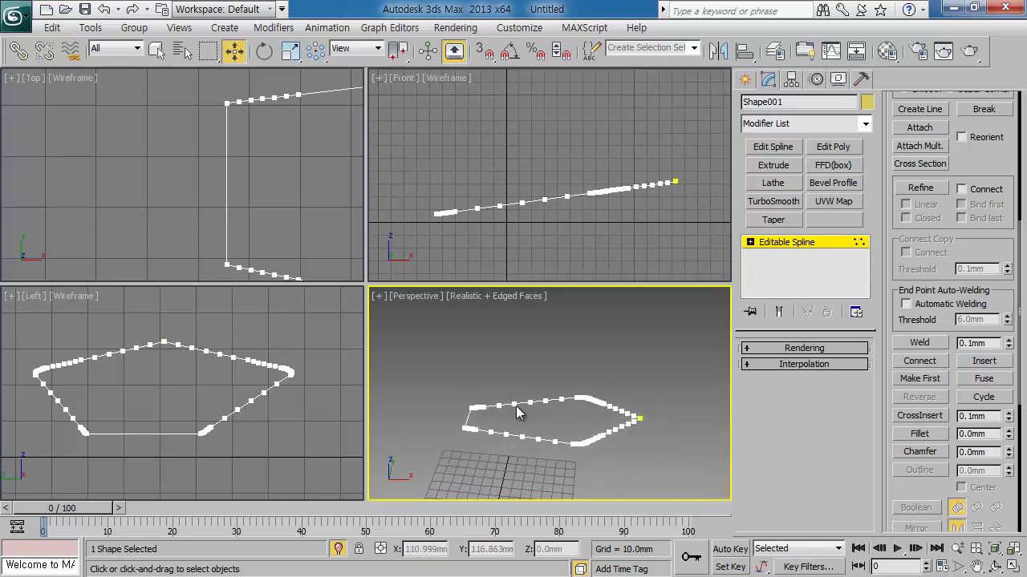
middle_drag(289, 223, 95, 228)
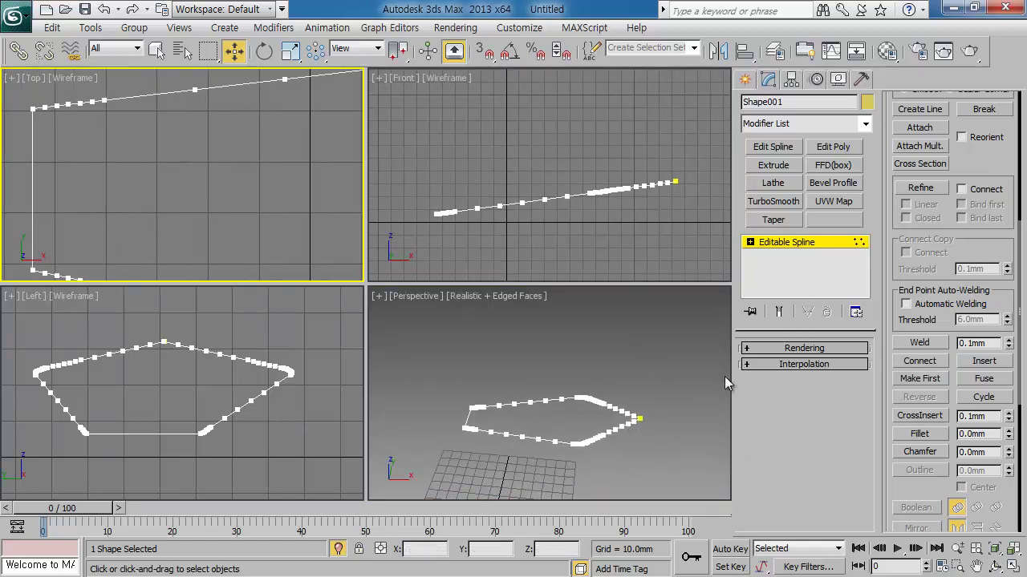
Step: Select the rim outline spline at Spline level and frame it in a maximized top view
click(749, 242)
click(780, 280)
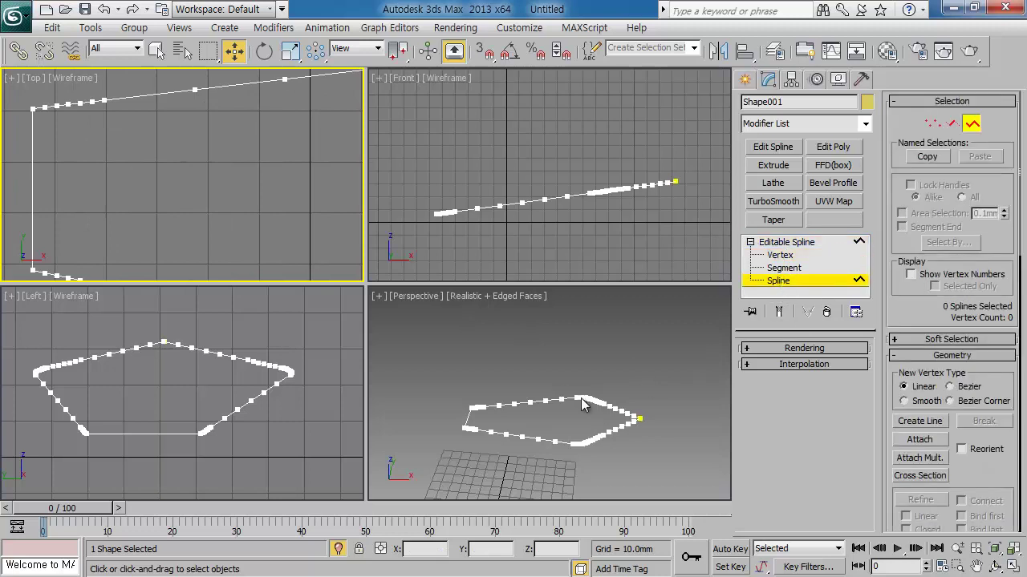
middle_drag(160, 241, 92, 217)
key(alt+w)
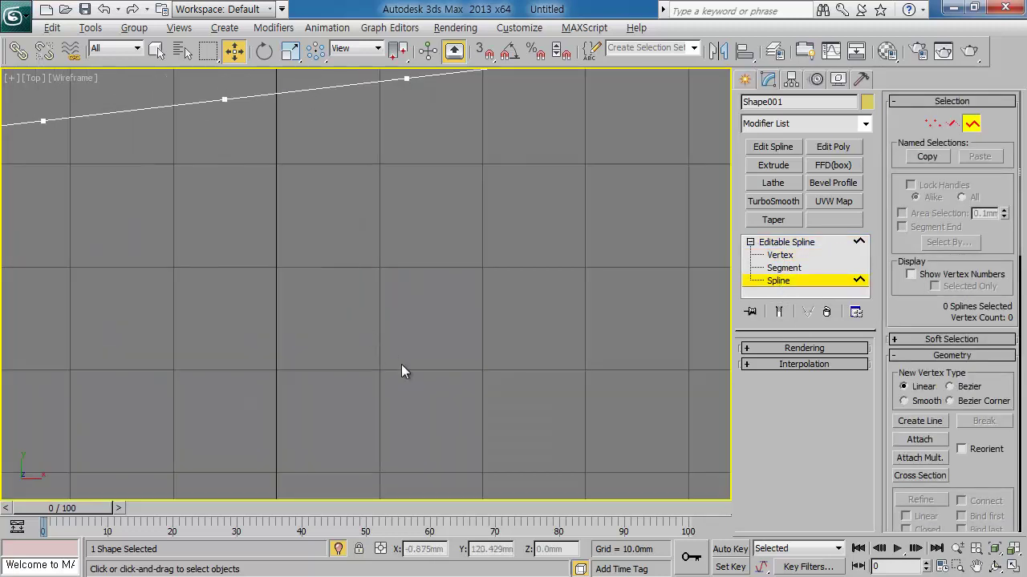
key(z)
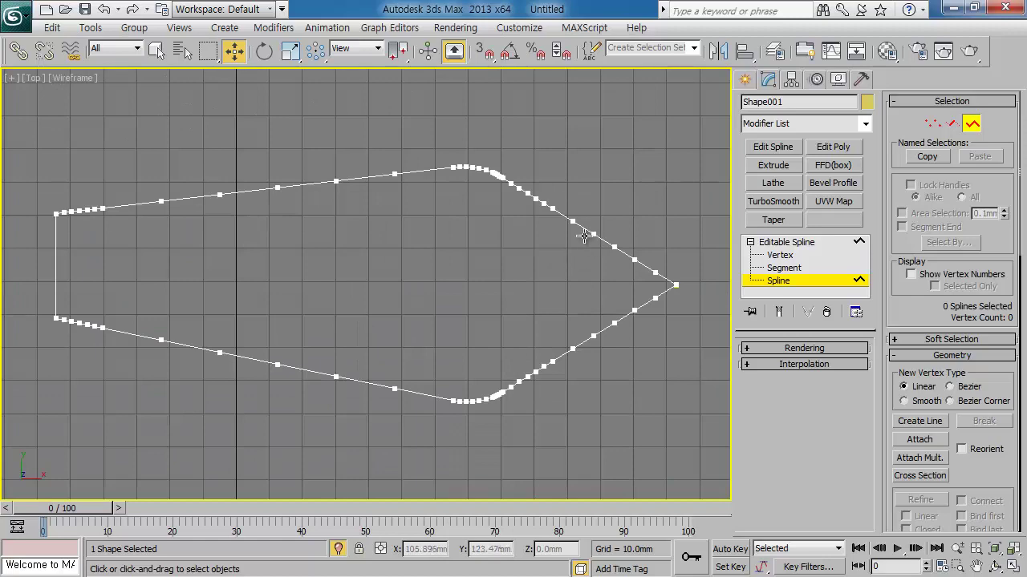
click(585, 231)
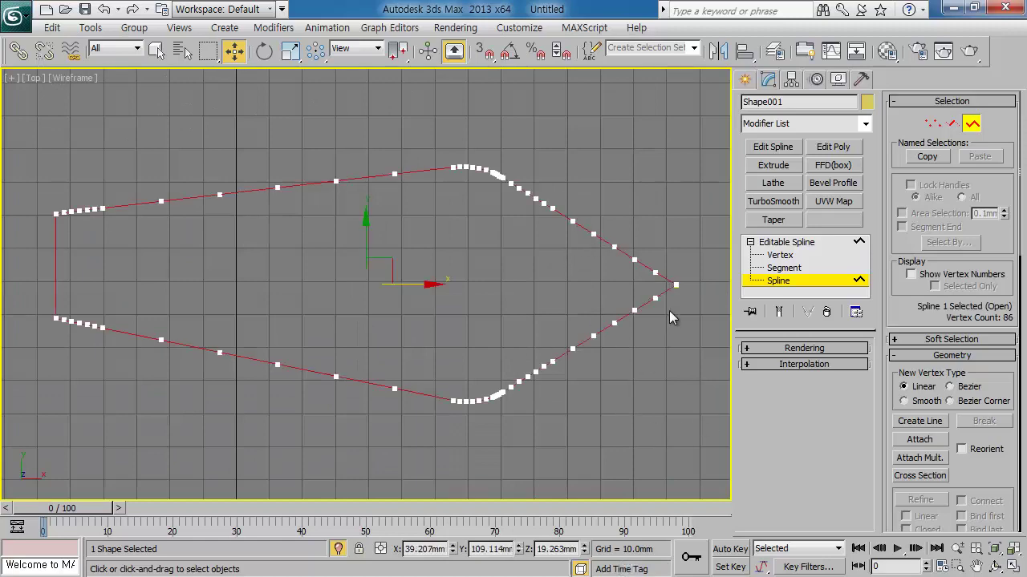
alt+middle_drag(589, 398, 502, 358)
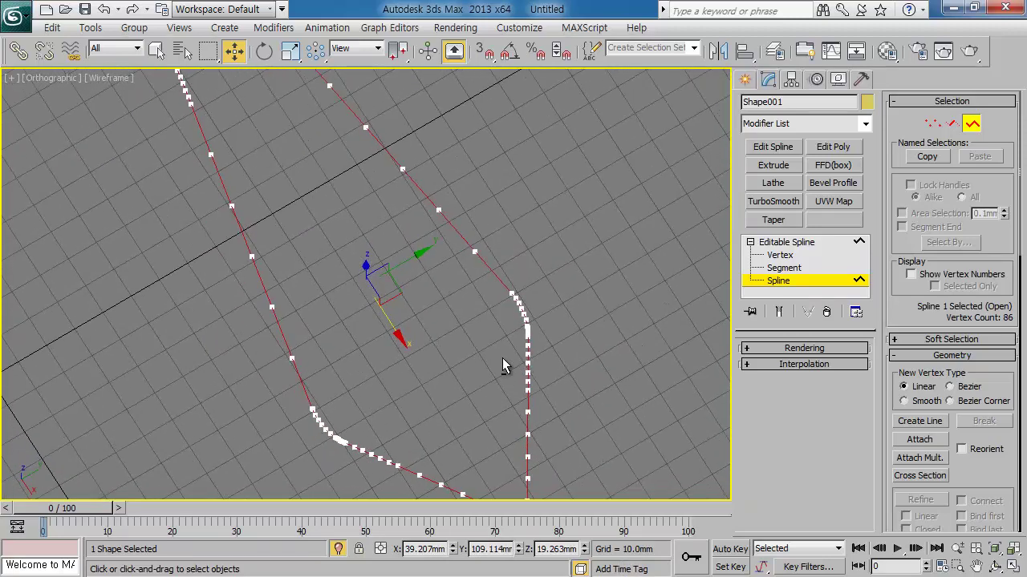
key(t)
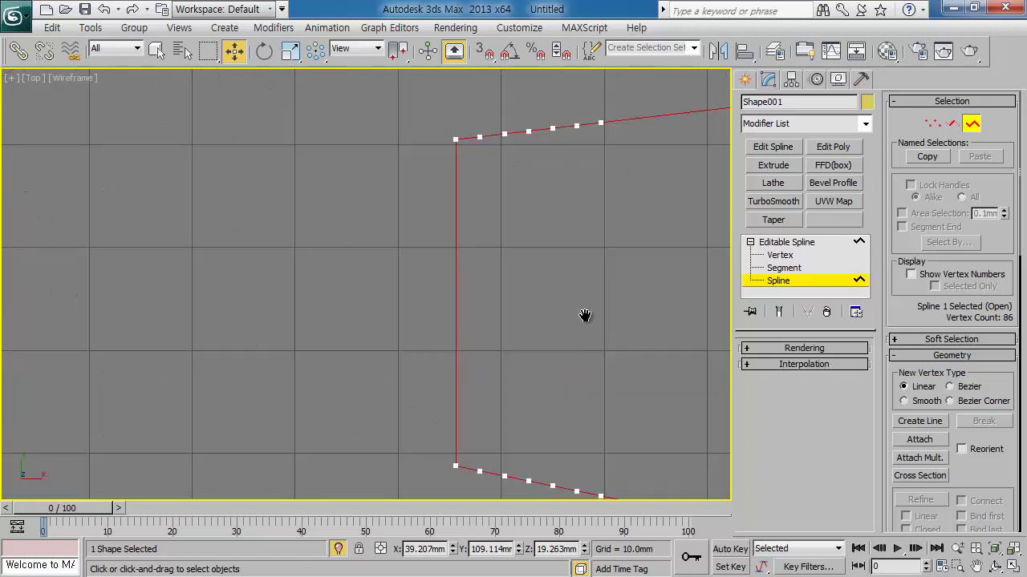
middle_drag(585, 318, 527, 342)
scroll(527, 342, down, 3)
scroll(594, 320, up, 1)
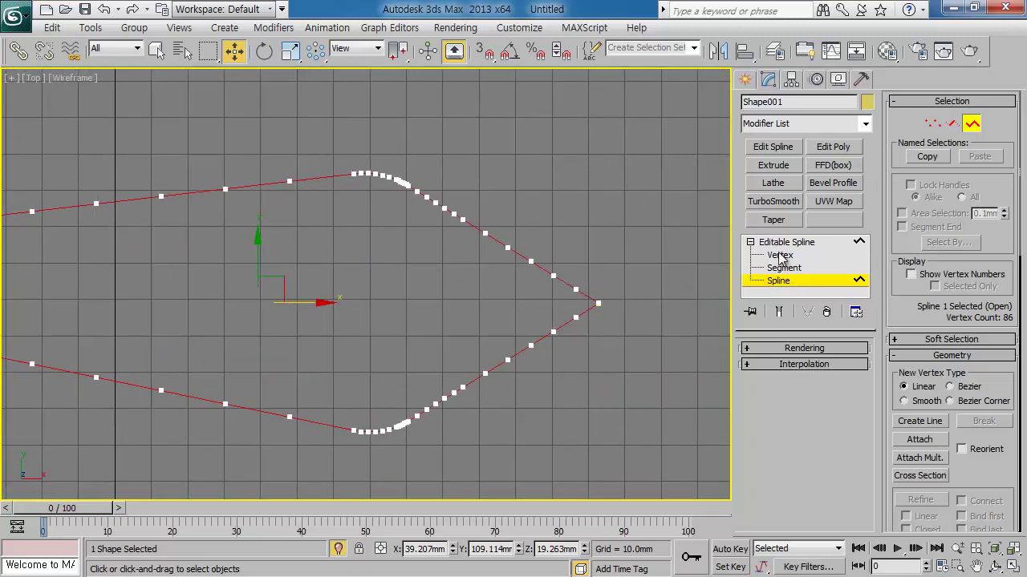
Step: At Vertex level, box-select the two end vertices at the pointed tip and weld them at 10.0mm
click(779, 255)
middle_drag(589, 336, 488, 339)
scroll(596, 297, up, 3)
drag(590, 295, 623, 346)
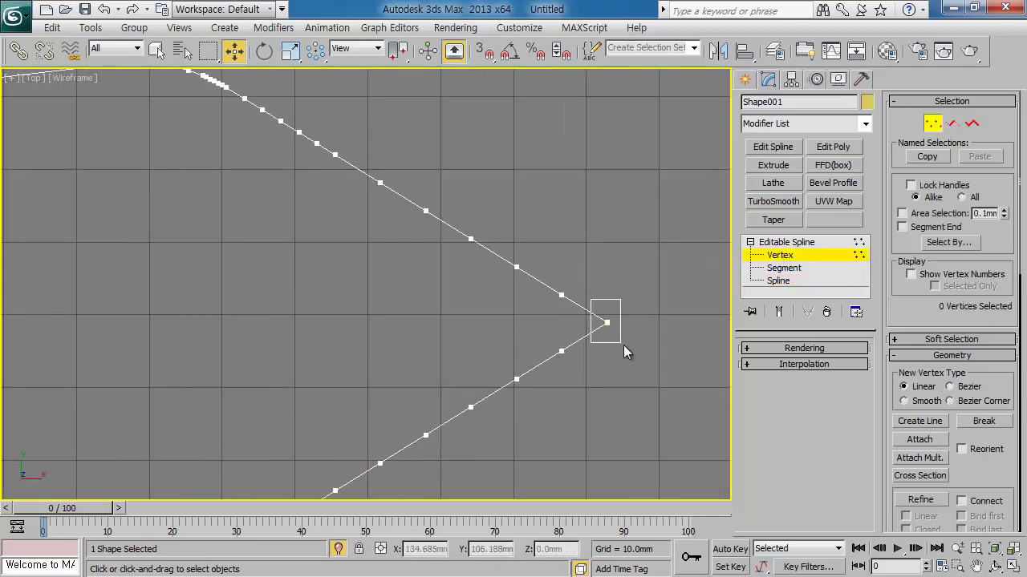
scroll(930, 329, down, 3)
scroll(962, 348, down, 2)
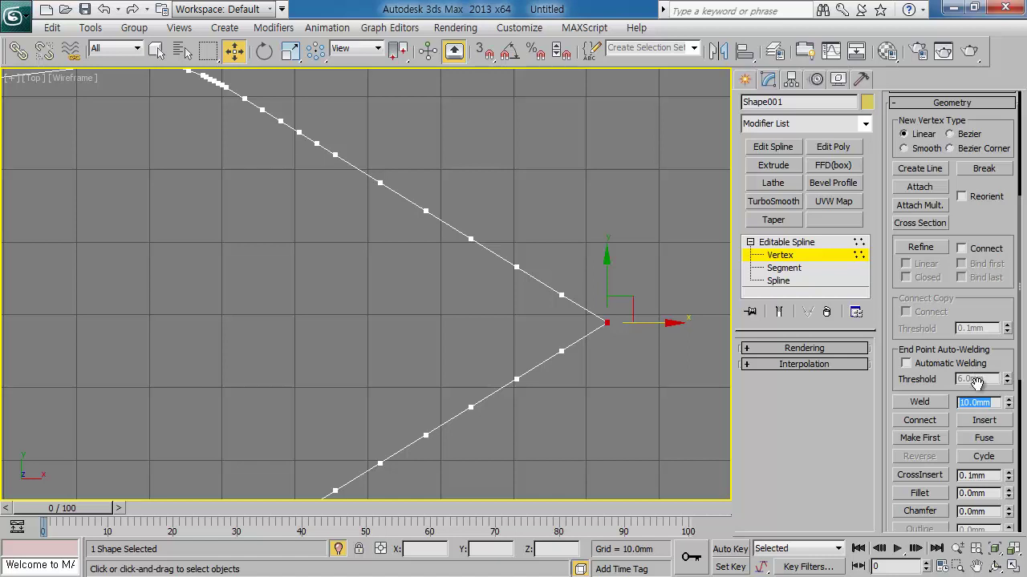
click(920, 403)
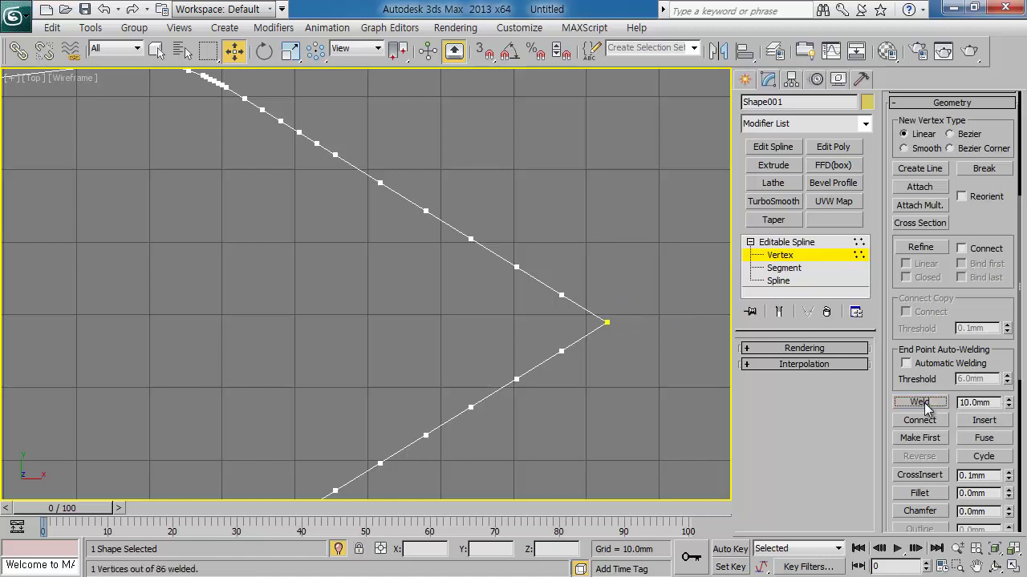
scroll(684, 377, down, 2)
scroll(569, 337, down, 4)
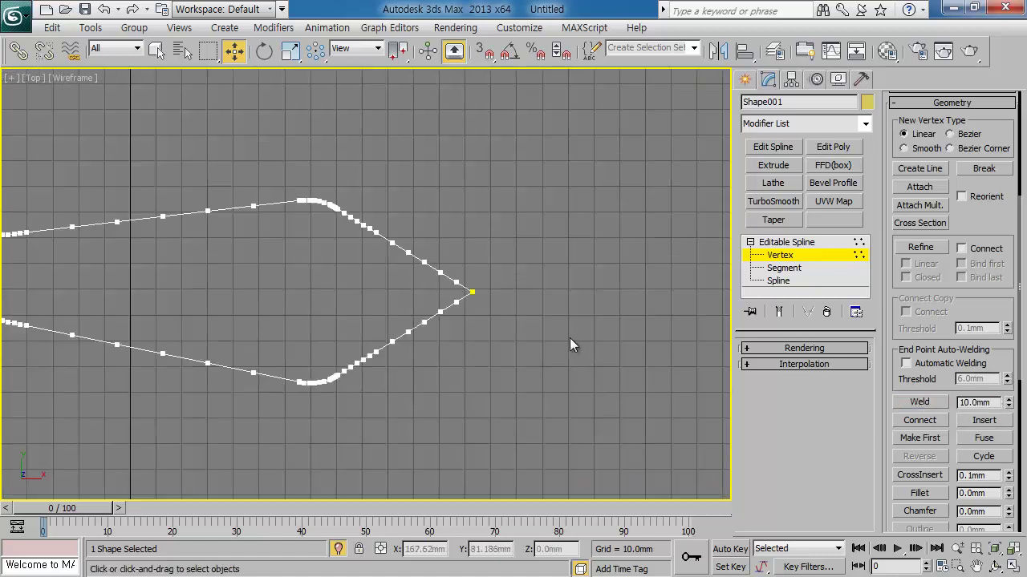
click(783, 255)
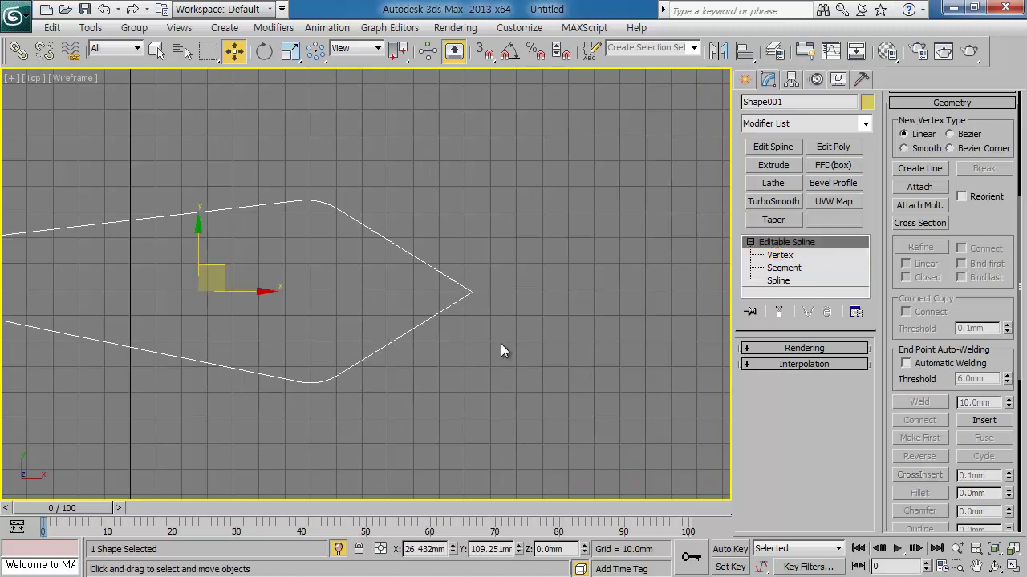
Step: Apply a Sweep modifier to the rim outline Shape001
key(alt+w)
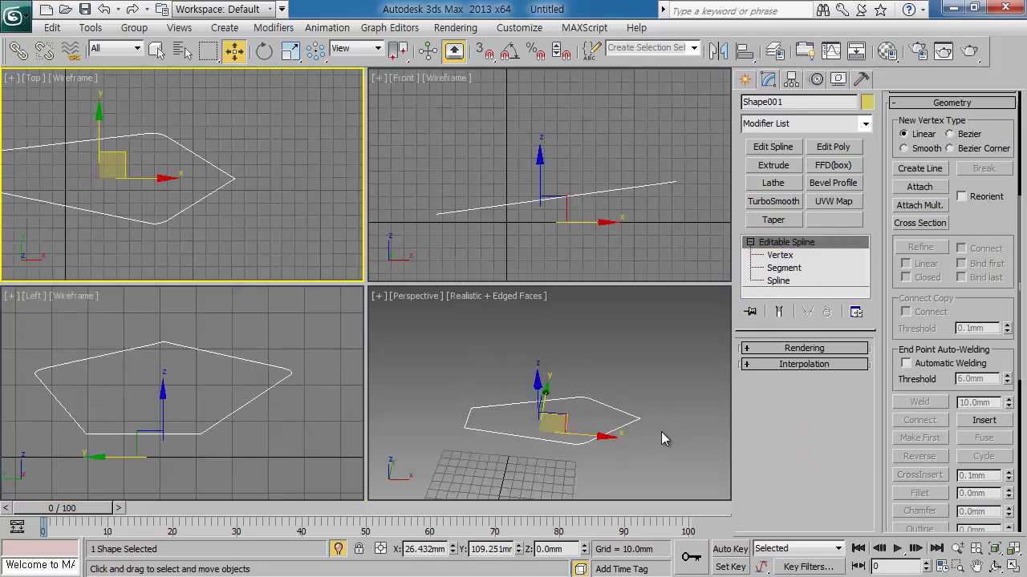
middle_drag(661, 431, 633, 371)
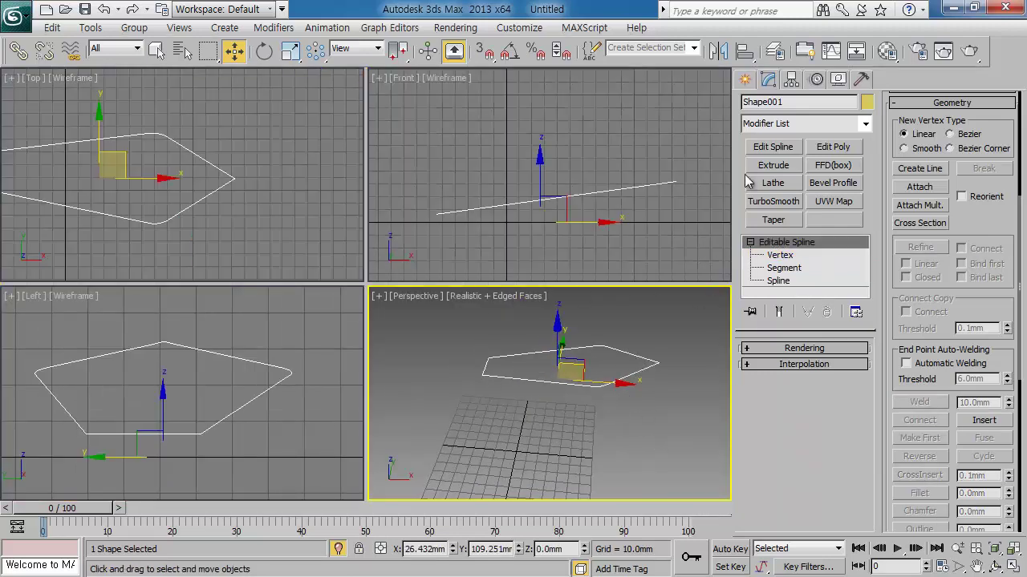
click(810, 124)
scroll(804, 400, down, 3)
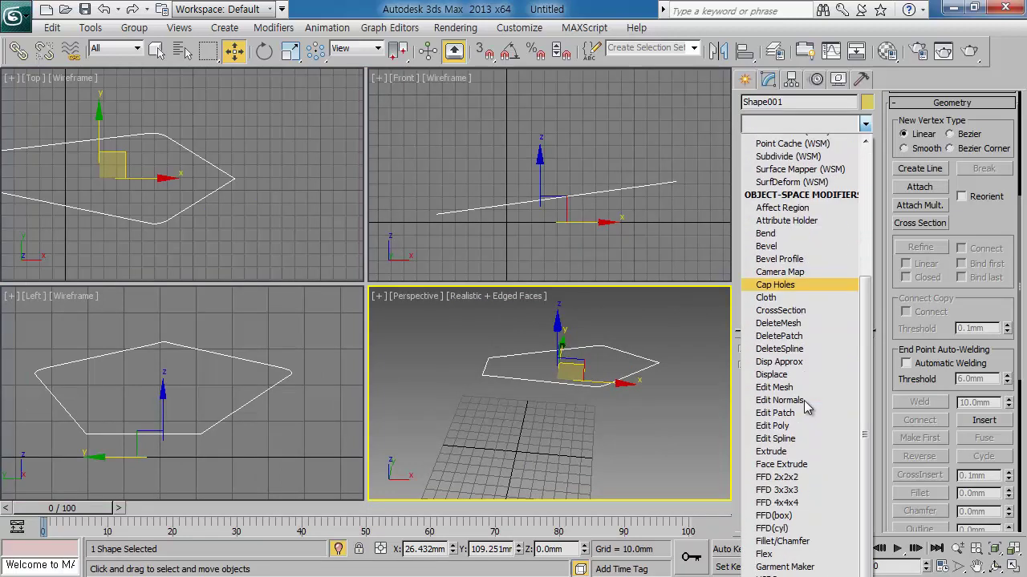
scroll(804, 400, down, 15)
click(776, 563)
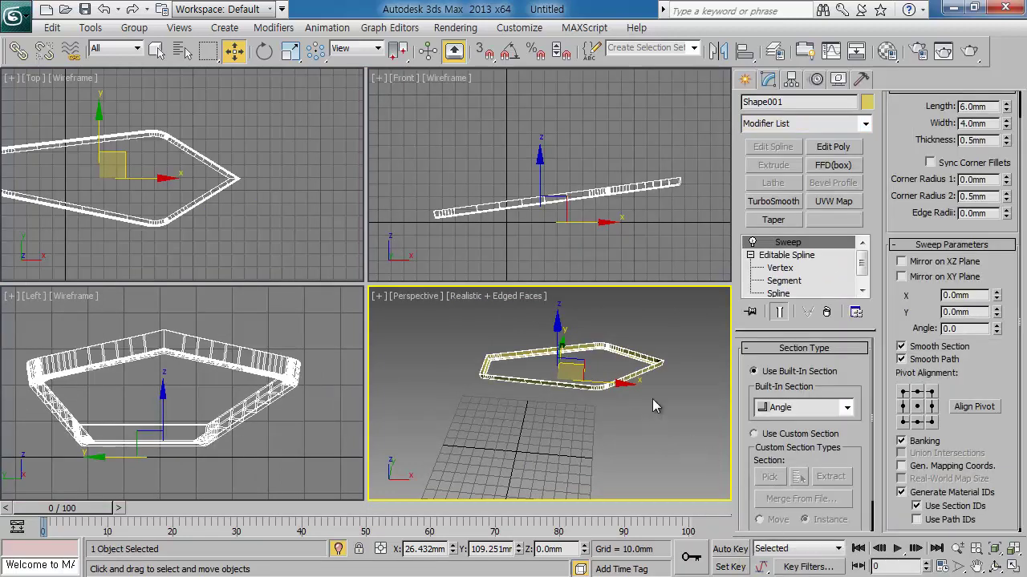
middle_drag(652, 399, 671, 442)
key(alt+w)
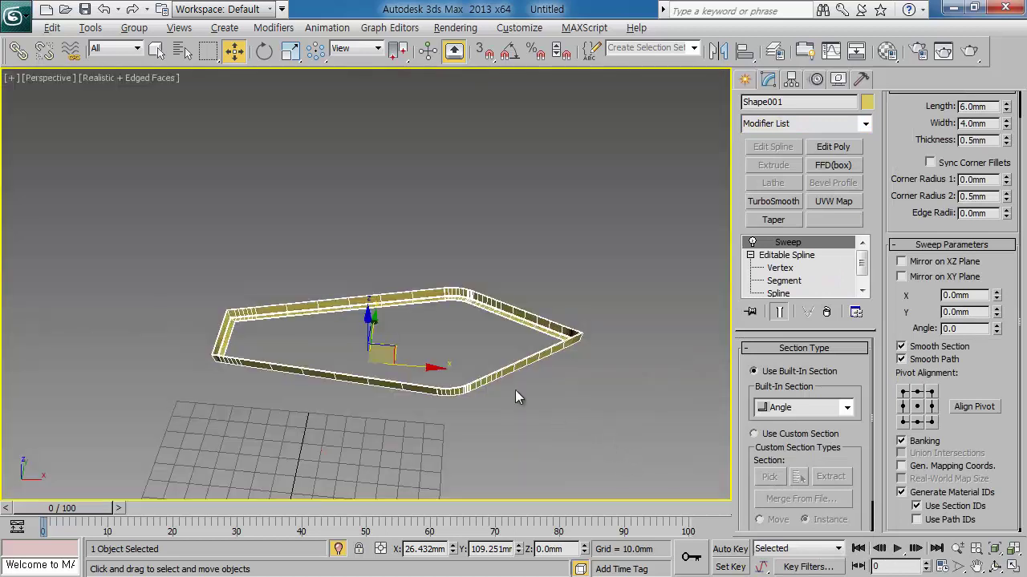
mouse_move(515, 390)
alt+middle_down()
mouse_move(496, 397)
mouse_move(452, 294)
alt+middle_up()
scroll(532, 406, up, 3)
scroll(472, 323, up, 3)
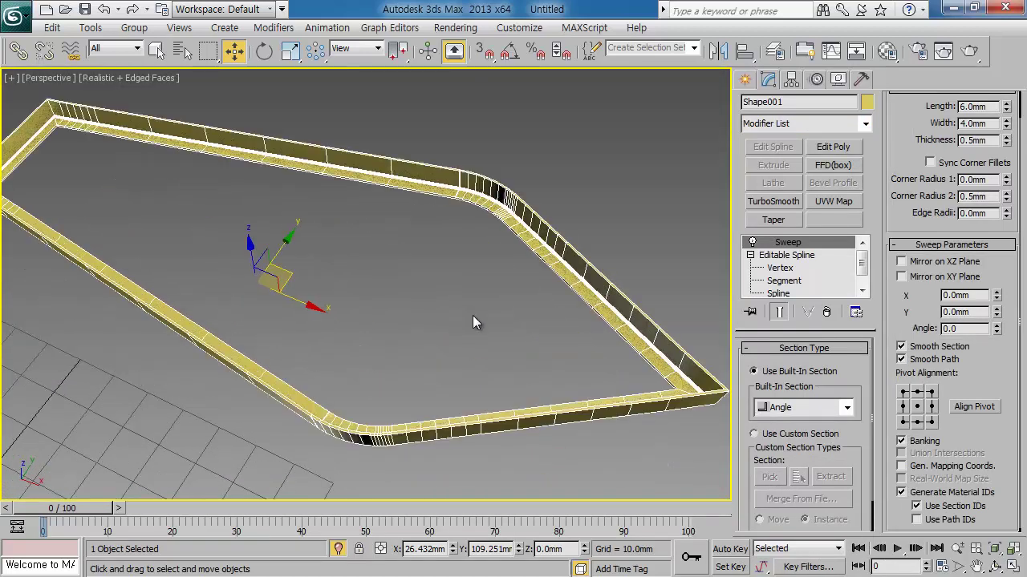
Step: Choose Bar as the sweep's built-in cross-section
click(801, 409)
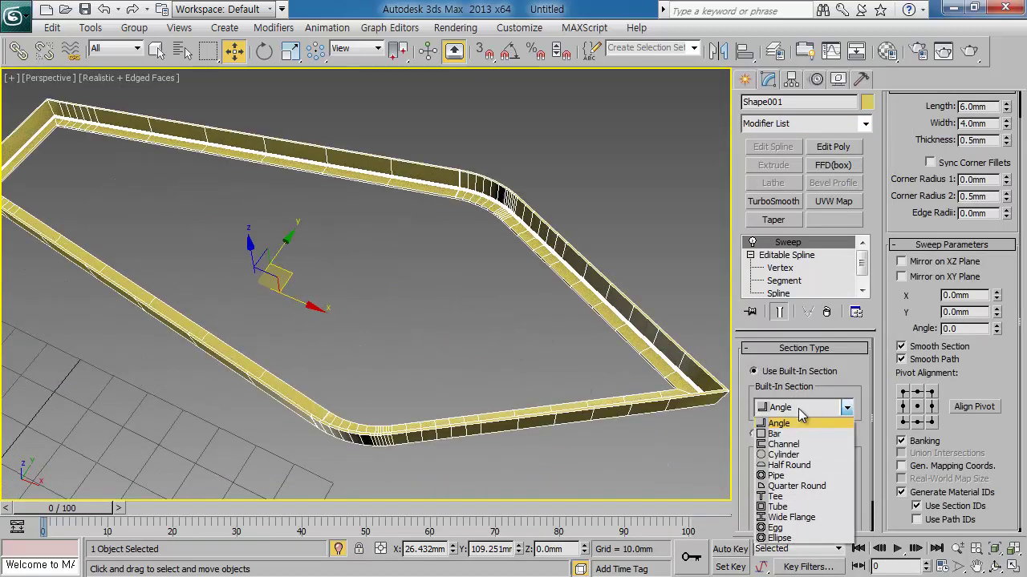
click(785, 434)
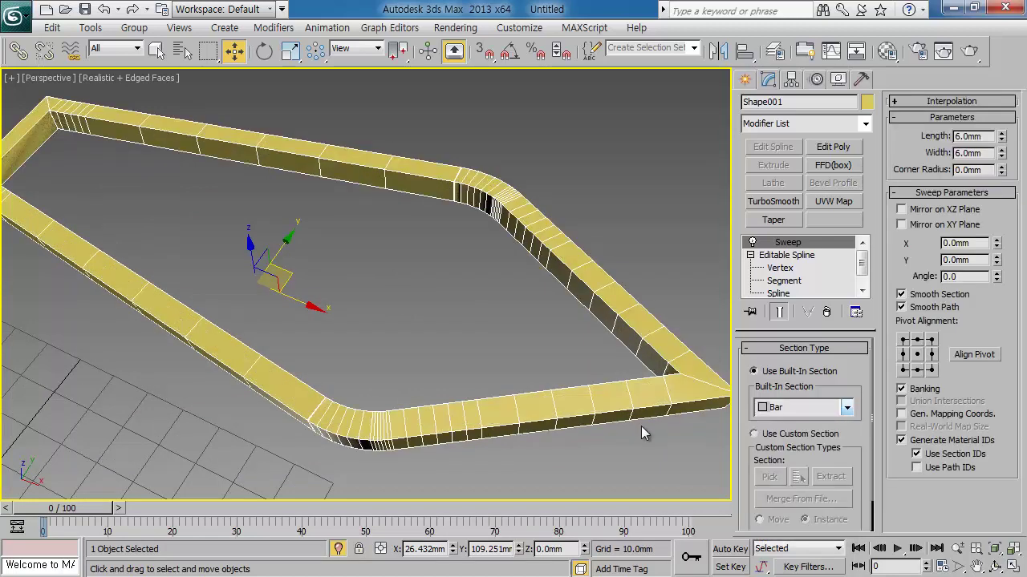
middle_drag(600, 402, 575, 357)
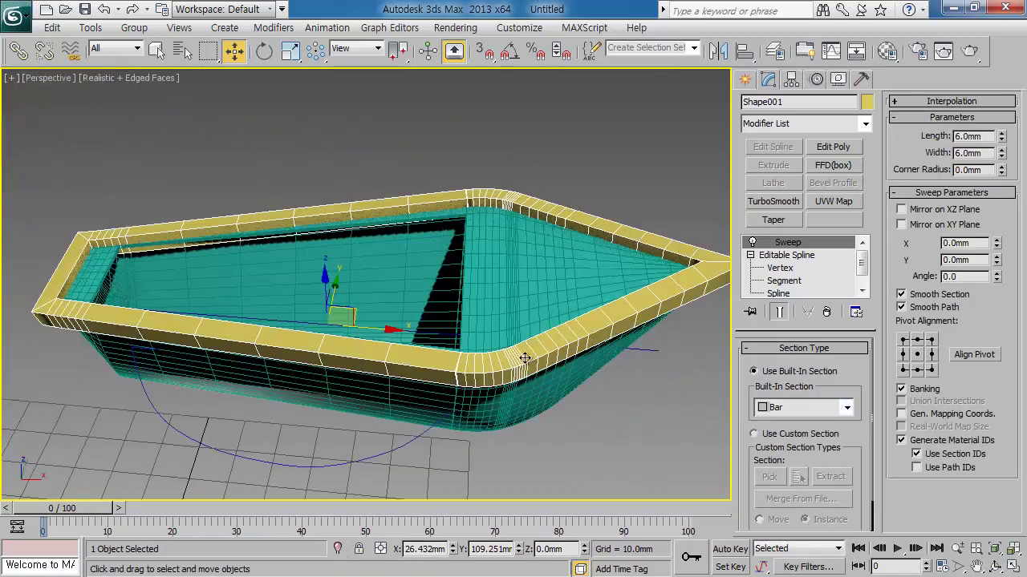
alt+middle_drag(590, 353, 522, 358)
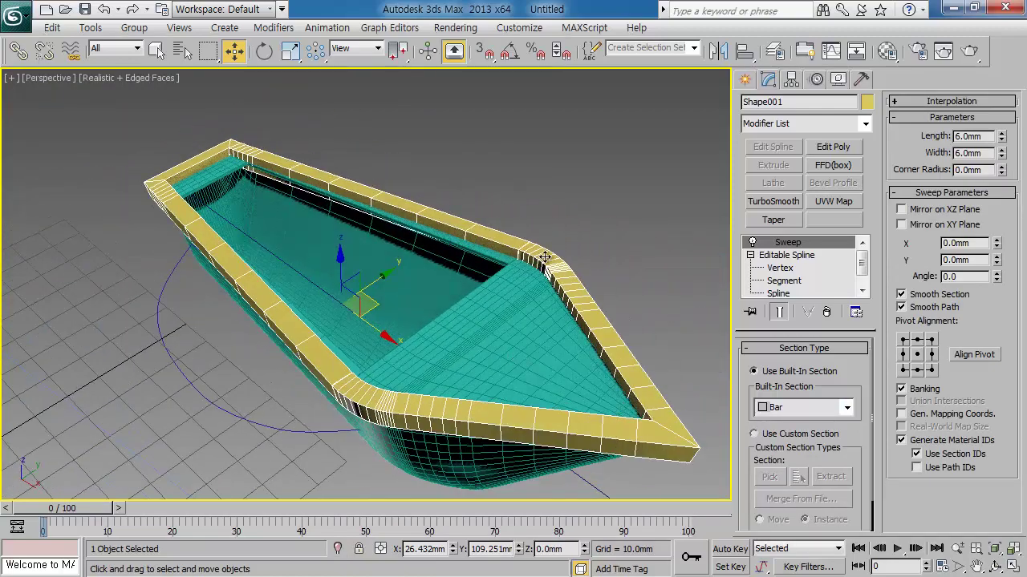
click(602, 288)
alt+middle_drag(602, 288, 557, 359)
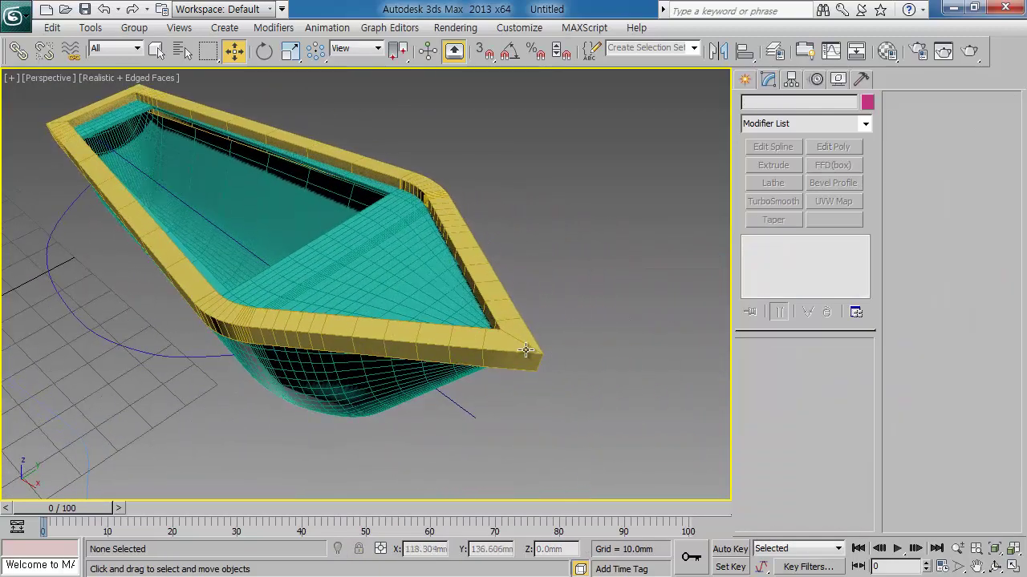
click(453, 343)
alt+middle_drag(387, 336, 424, 385)
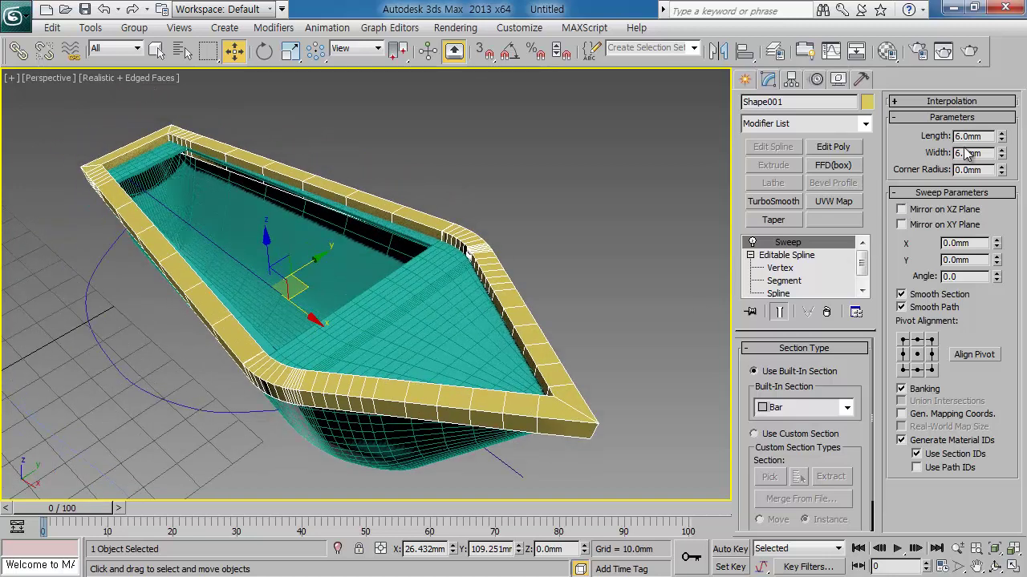
Step: Set the bar to Length 4.0mm, Width 4.0mm and Corner Radius 0.6mm
text(4)
key(Tab)
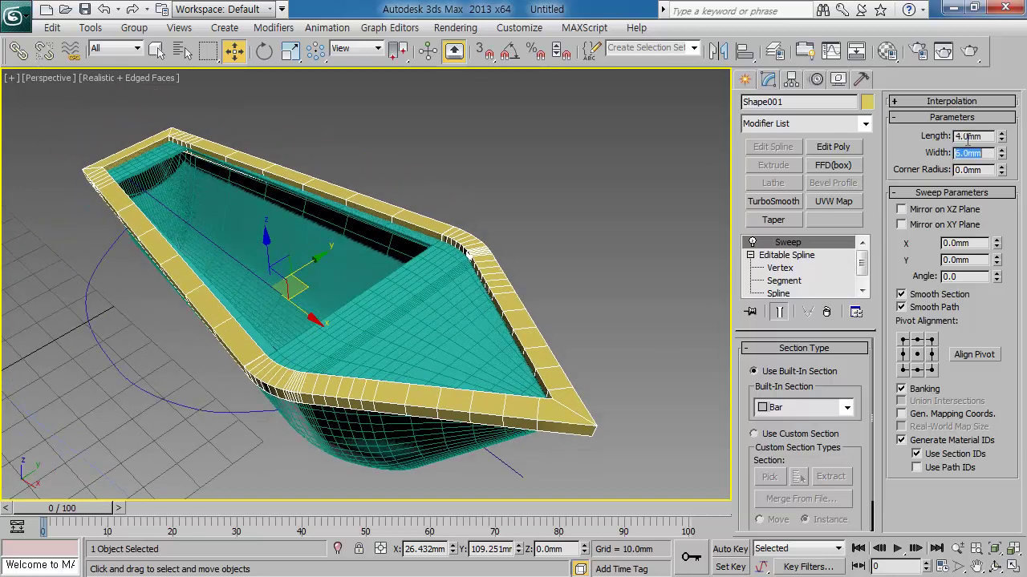
text(3)
key(Return)
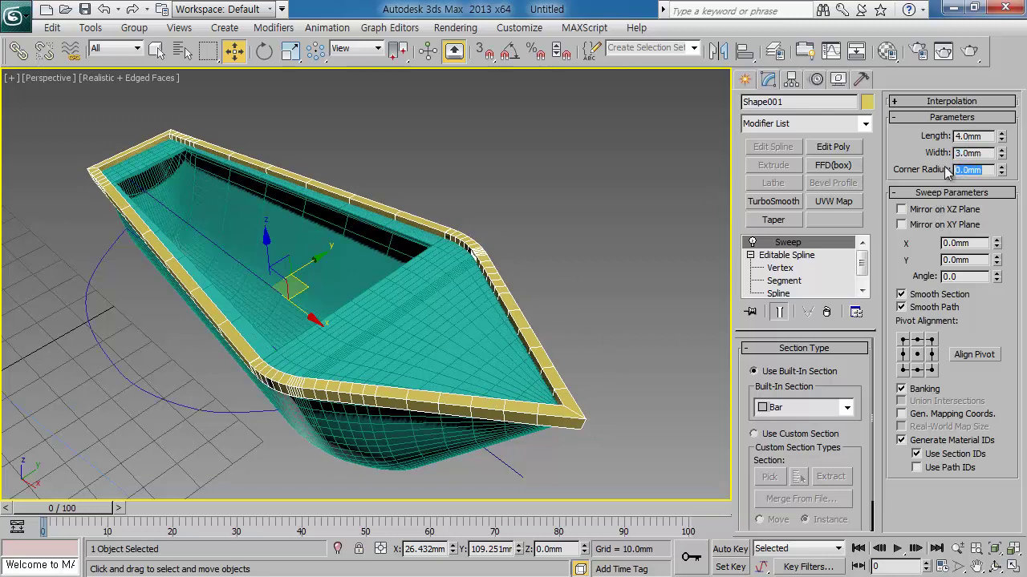
text(0.6)
key(Return)
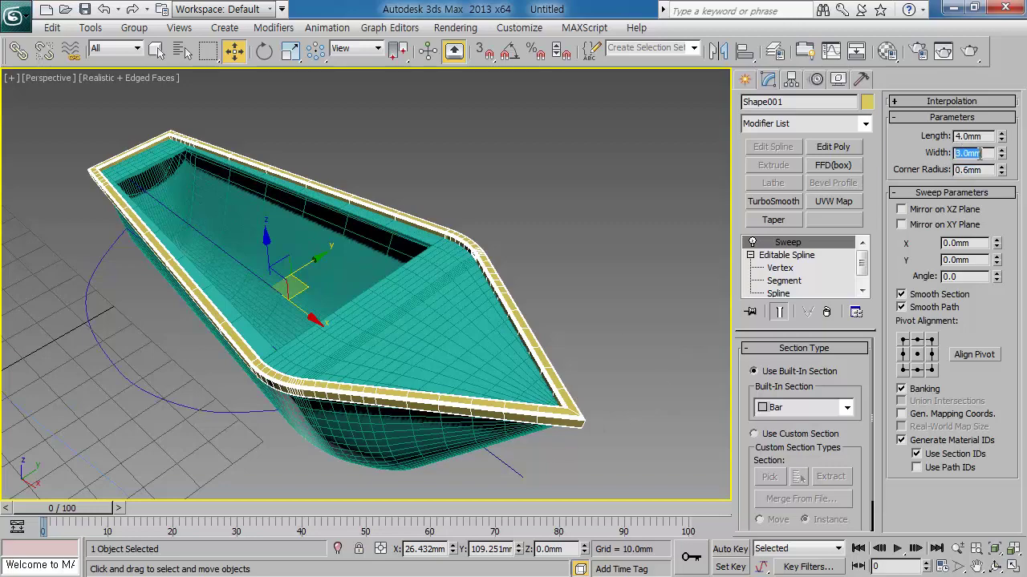
text(4)
key(Return)
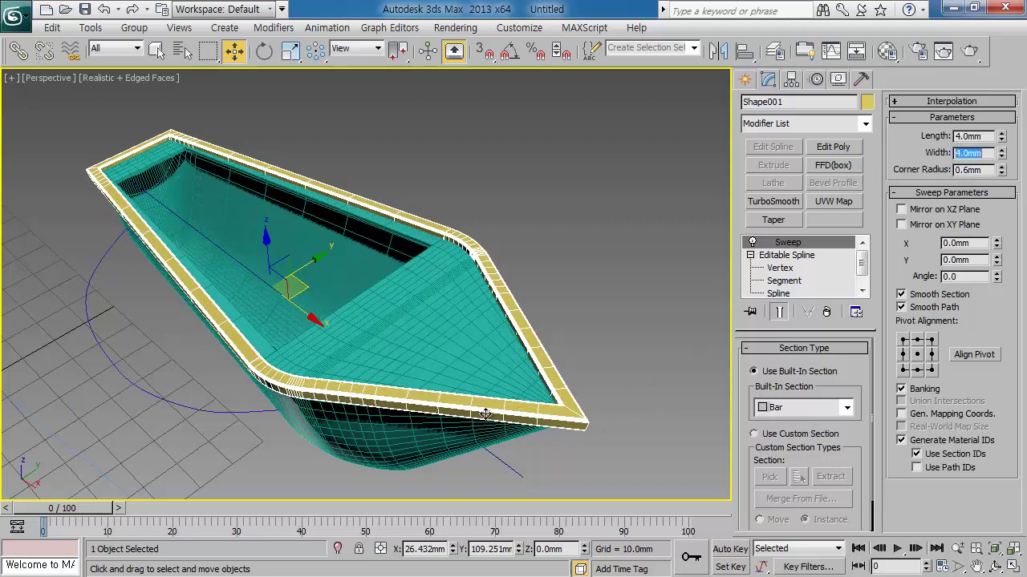
mouse_move(486, 413)
alt+middle_down()
mouse_move(580, 407)
mouse_move(615, 380)
mouse_move(585, 419)
mouse_move(499, 299)
mouse_move(491, 197)
mouse_move(505, 198)
mouse_move(481, 216)
mouse_move(473, 273)
mouse_move(450, 301)
mouse_move(480, 288)
mouse_move(470, 275)
mouse_move(466, 300)
mouse_move(492, 428)
mouse_move(577, 311)
alt+middle_up()
mouse_move(533, 355)
alt+middle_down()
mouse_move(407, 350)
mouse_move(427, 332)
mouse_move(396, 334)
mouse_move(426, 337)
alt+middle_up()
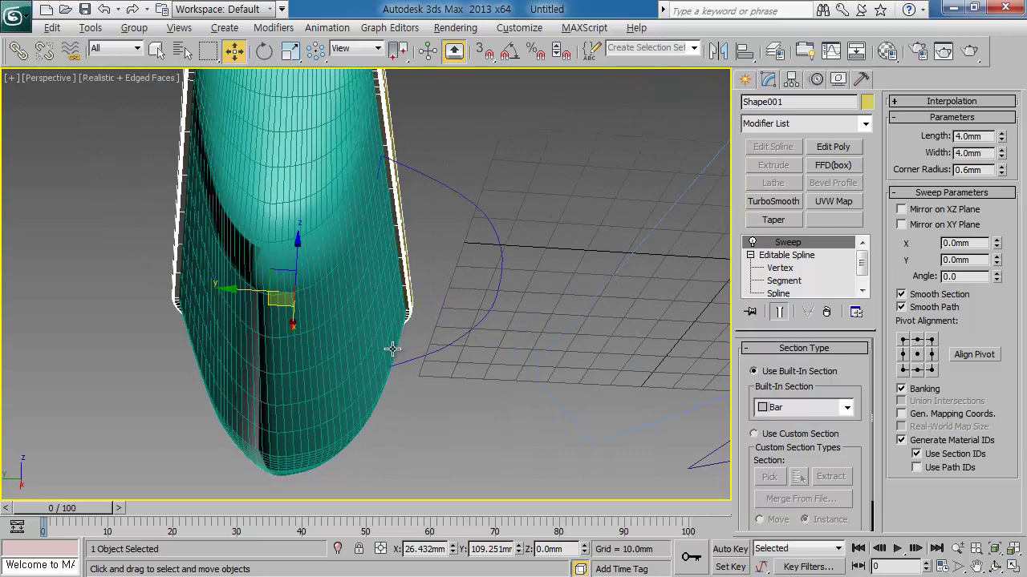
key(alt+w)
Step: In the zoomed Front view, select the lofted hull and add an Edit Poly modifier above Shell
click(549, 220)
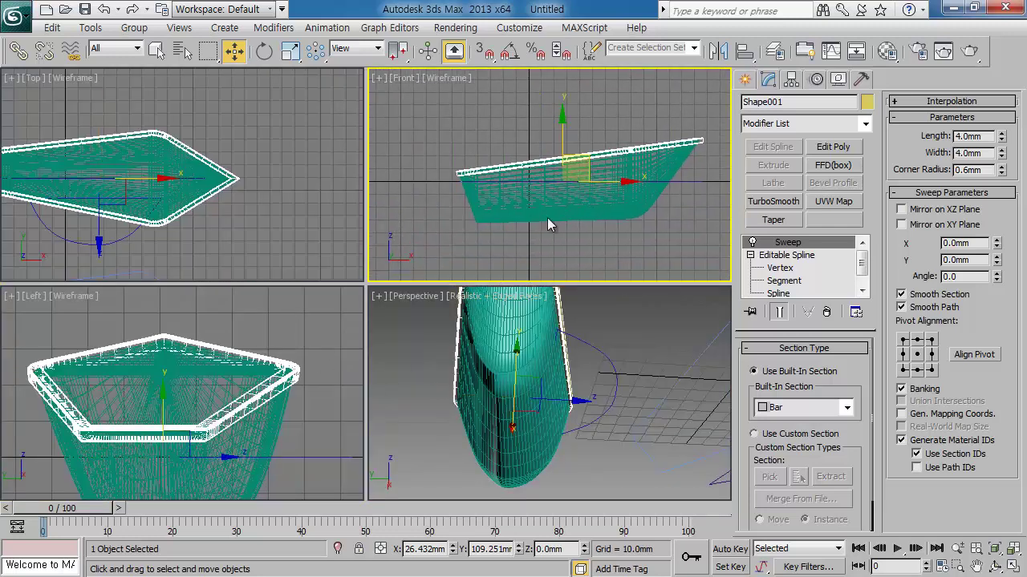
scroll(537, 225, up, 2)
scroll(525, 223, up, 2)
scroll(530, 229, up, 2)
scroll(540, 240, up, 2)
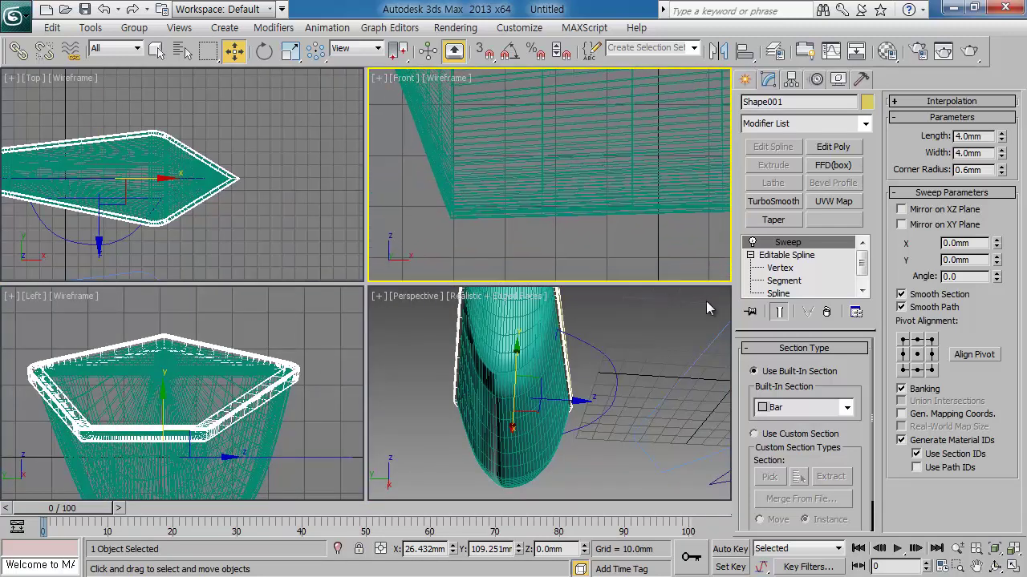
click(545, 201)
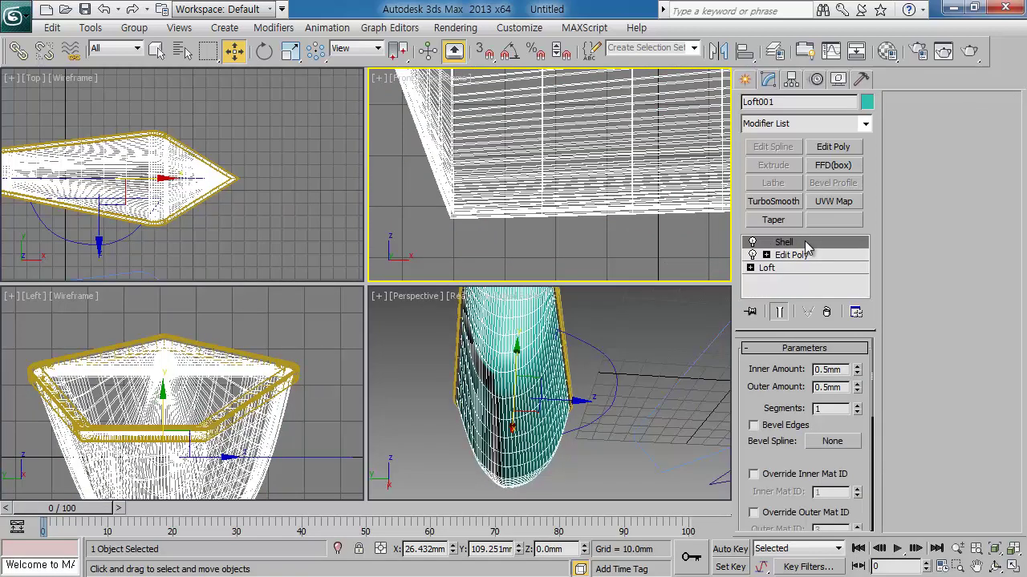
click(834, 146)
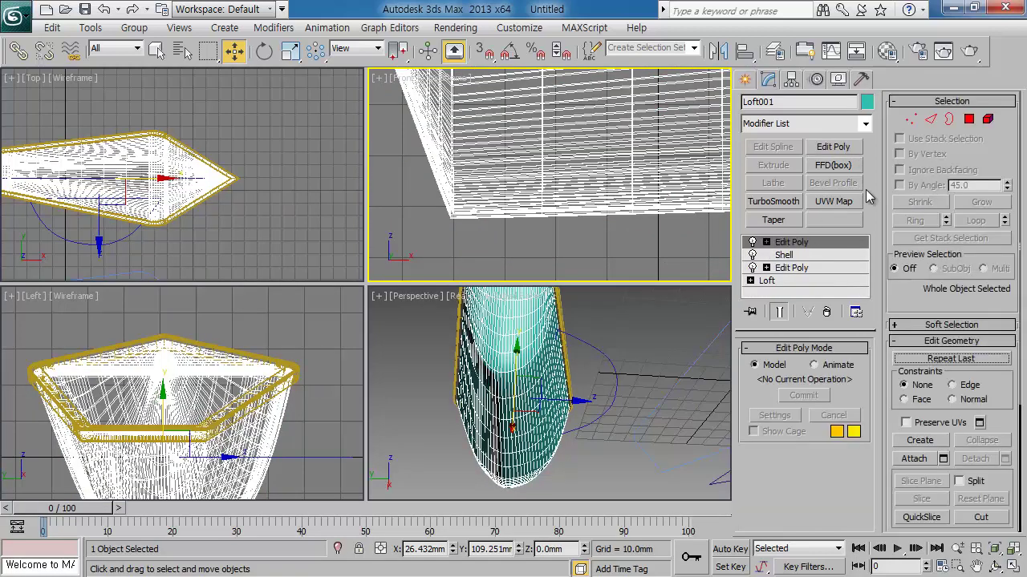
Step: In Edge mode, select the edge loop running along the hull bottom
click(931, 118)
scroll(465, 223, up, 1)
scroll(488, 220, up, 2)
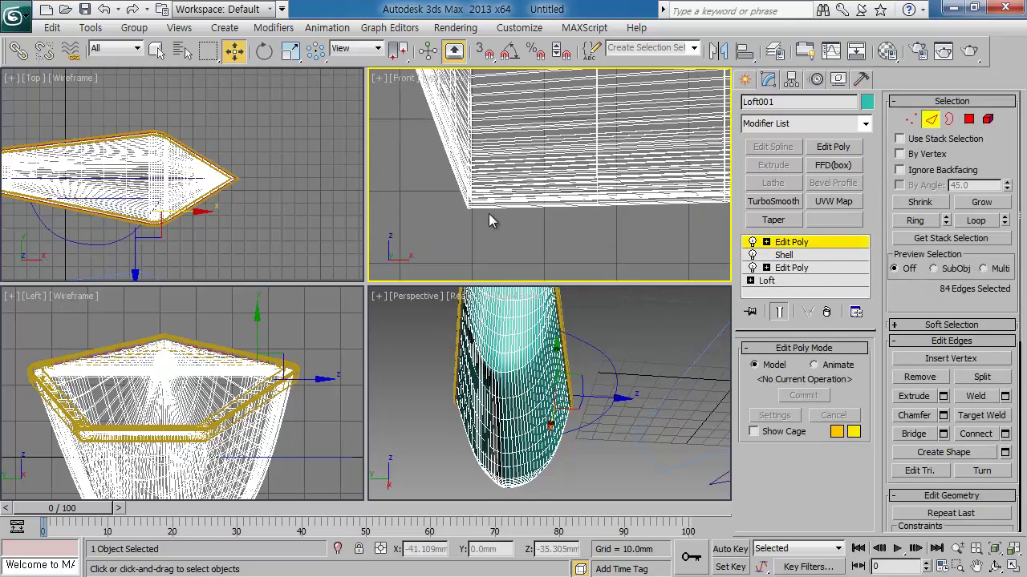
scroll(489, 214, up, 2)
scroll(589, 170, up, 2)
scroll(589, 173, up, 1)
scroll(582, 190, up, 1)
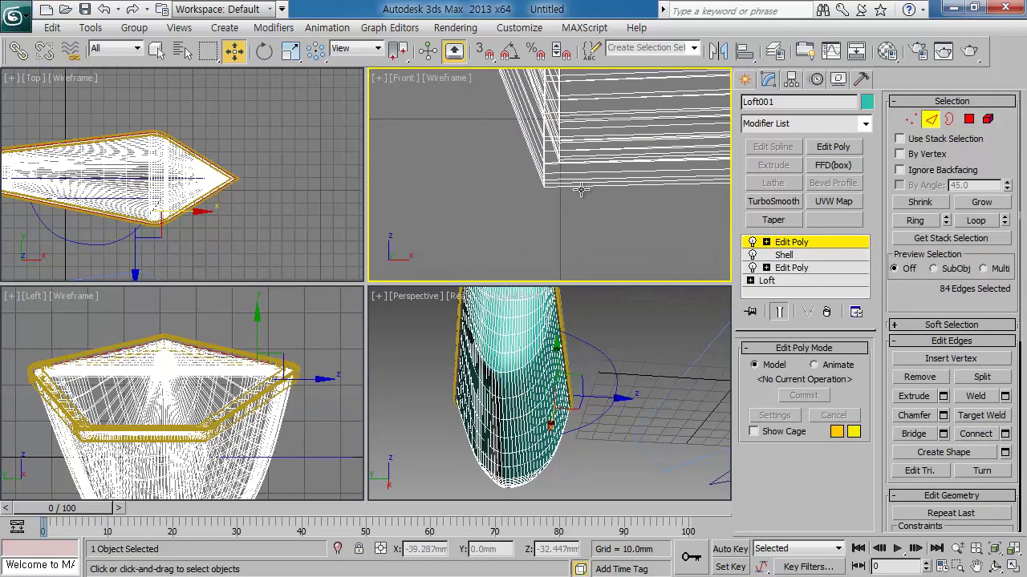
click(578, 210)
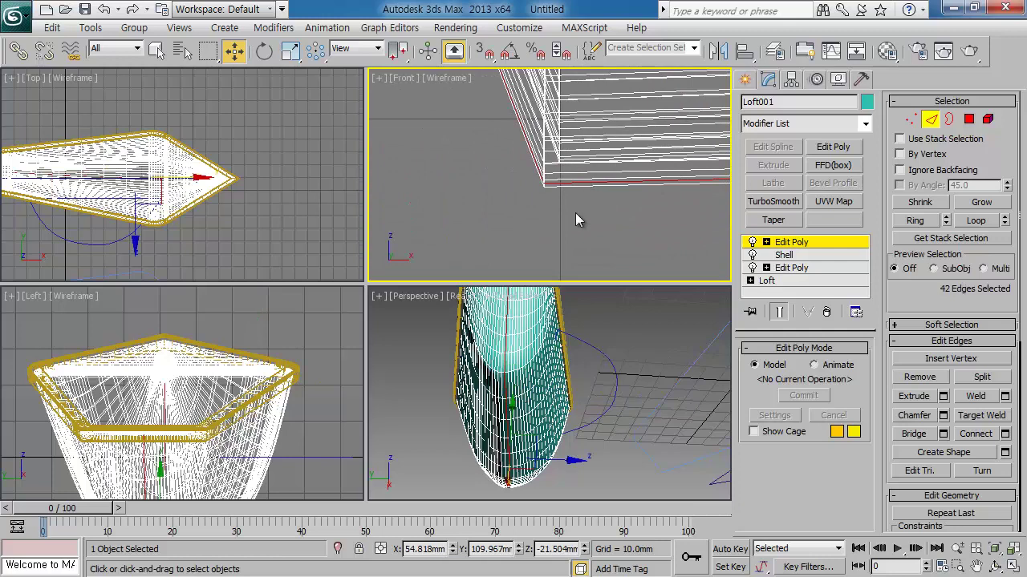
scroll(577, 206, up, 1)
scroll(576, 207, up, 1)
double_click(566, 209)
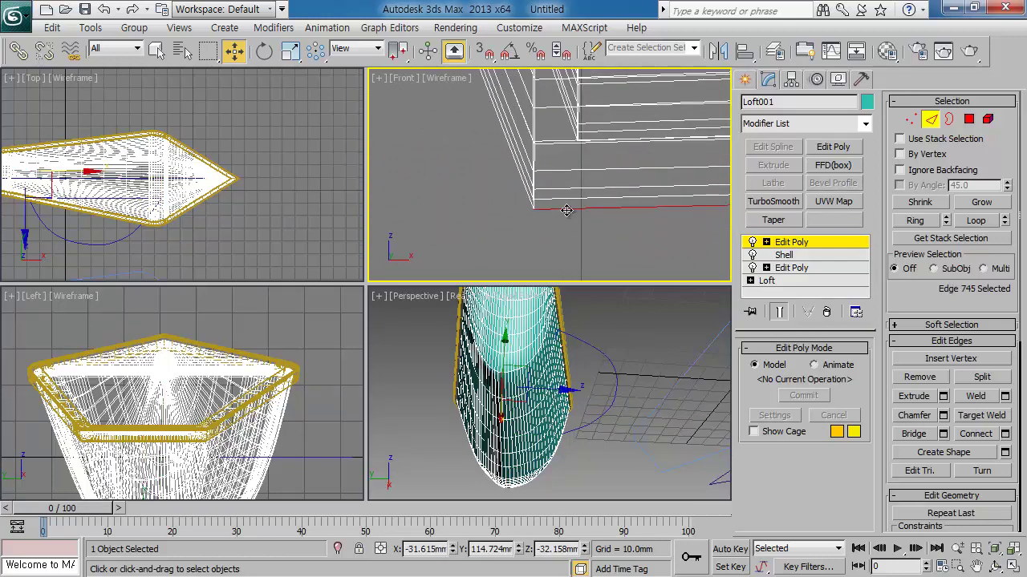
mouse_move(531, 395)
alt+middle_down()
mouse_move(488, 393)
mouse_move(567, 393)
alt+middle_up()
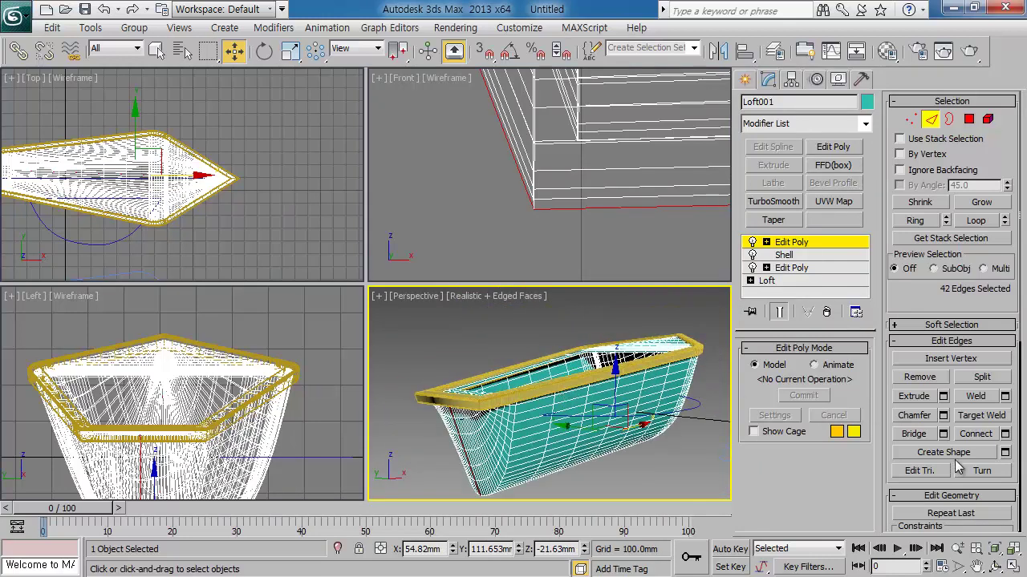
Step: Create linear shape Shape002 from the bottom edge loop and select it by name
click(1005, 453)
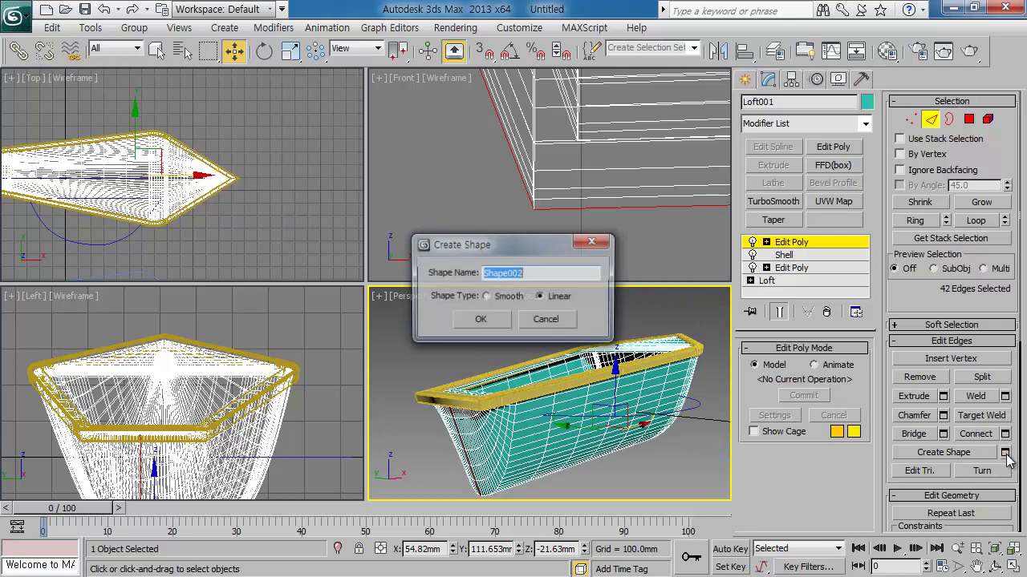
click(500, 319)
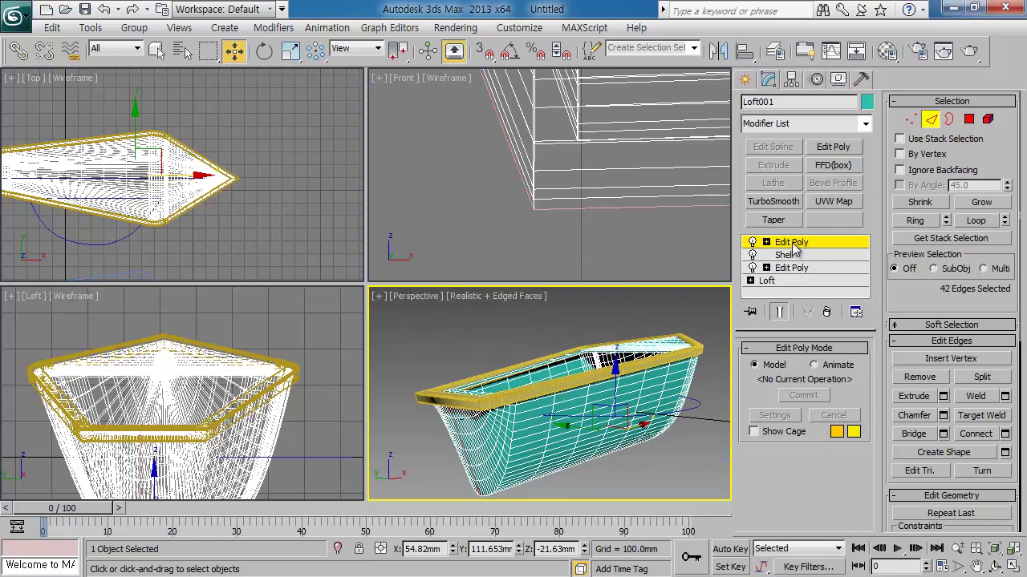
click(791, 246)
click(181, 51)
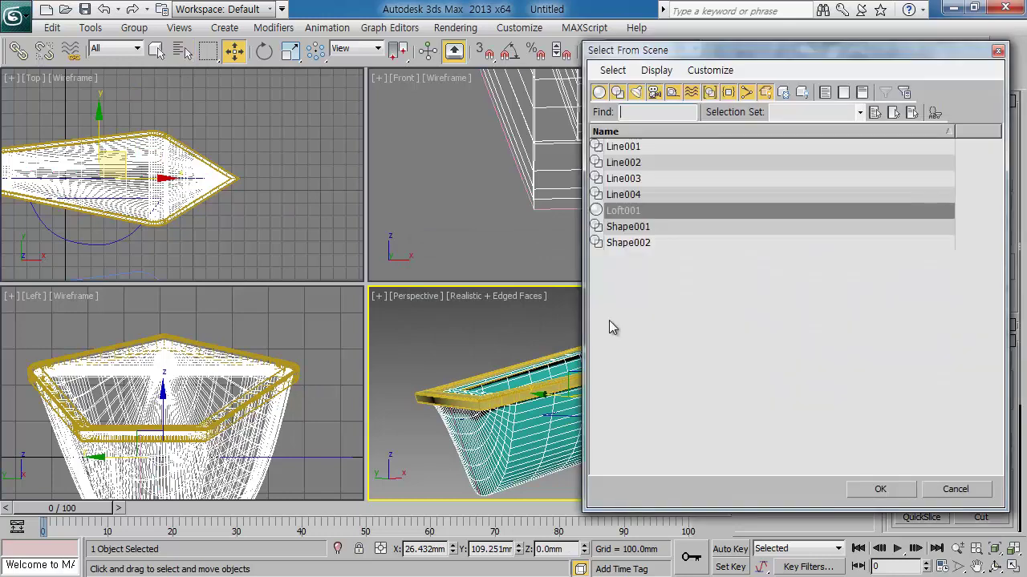
click(626, 243)
double_click(672, 251)
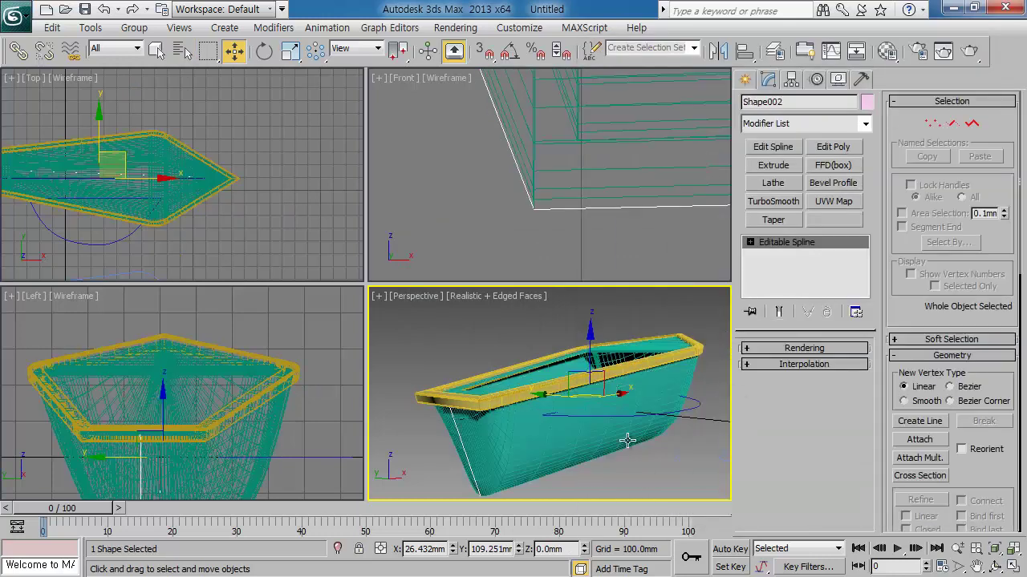
Step: Sweep Shape002 into a 6.0mm square Bar with 0.8mm corner radius
click(836, 125)
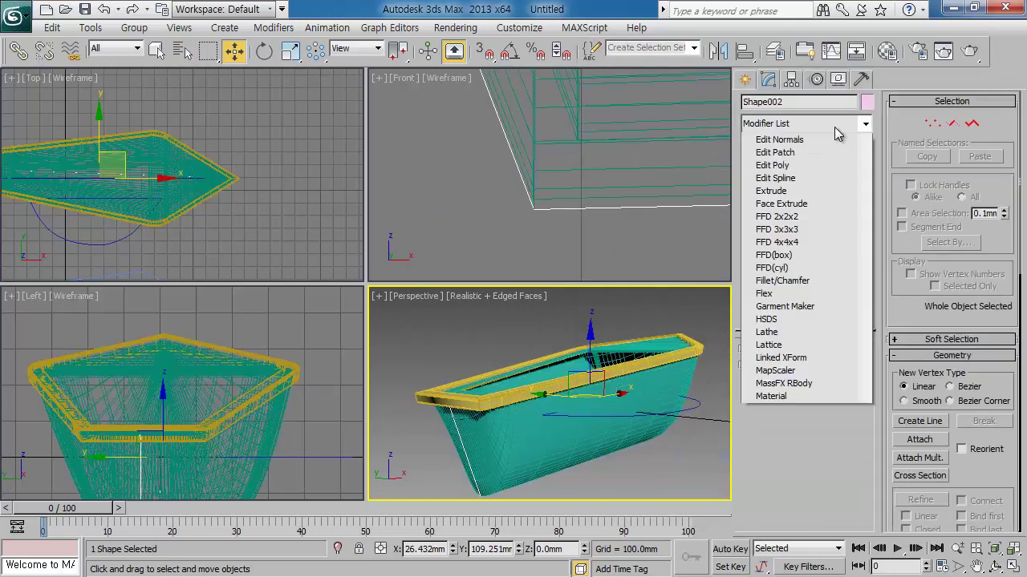
scroll(824, 415, down, 10)
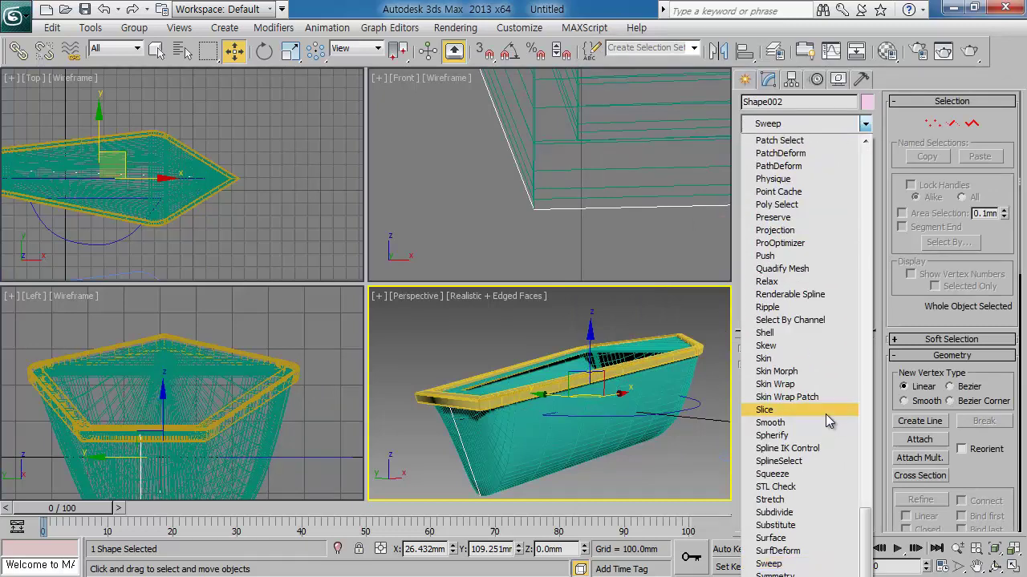
click(802, 566)
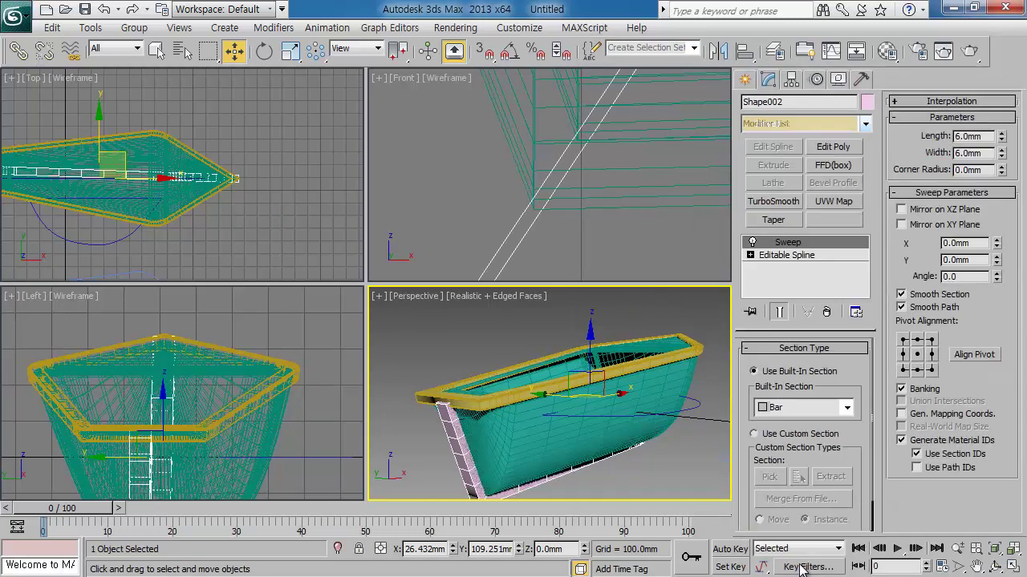
double_click(963, 135)
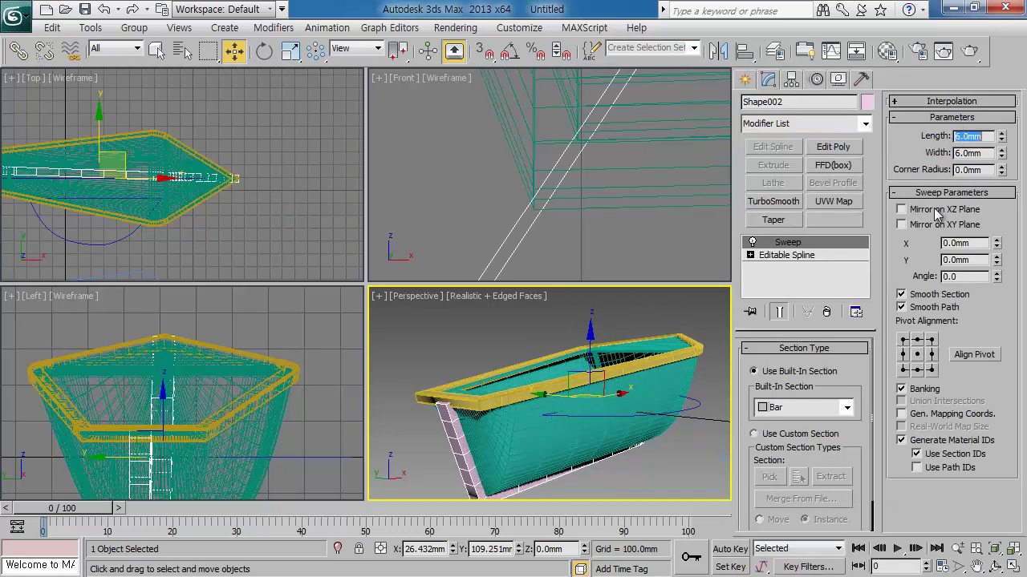
click(970, 170)
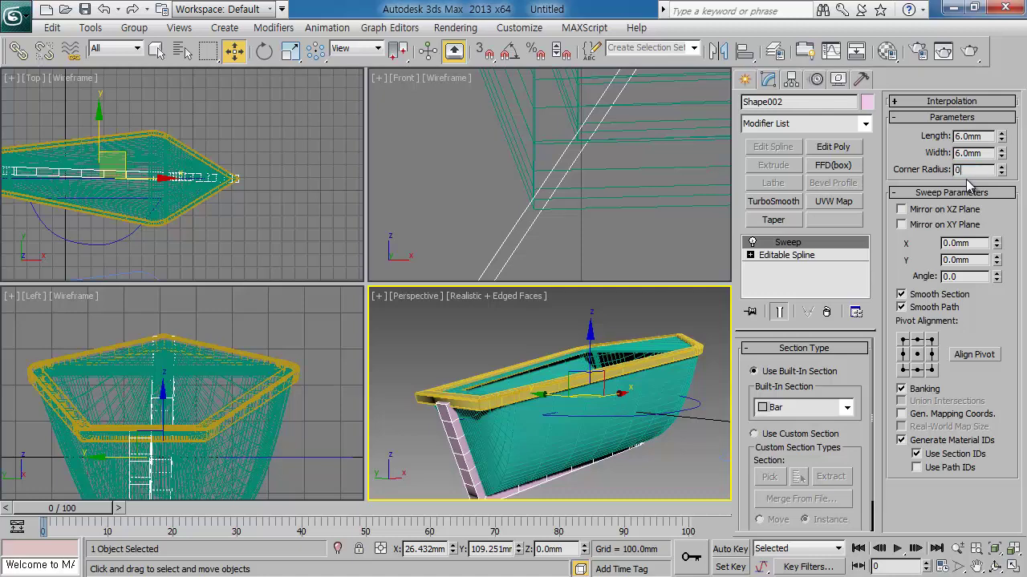
text(0.8)
key(Return)
mouse_move(562, 401)
alt+middle_down()
mouse_move(409, 401)
mouse_move(560, 433)
alt+middle_up()
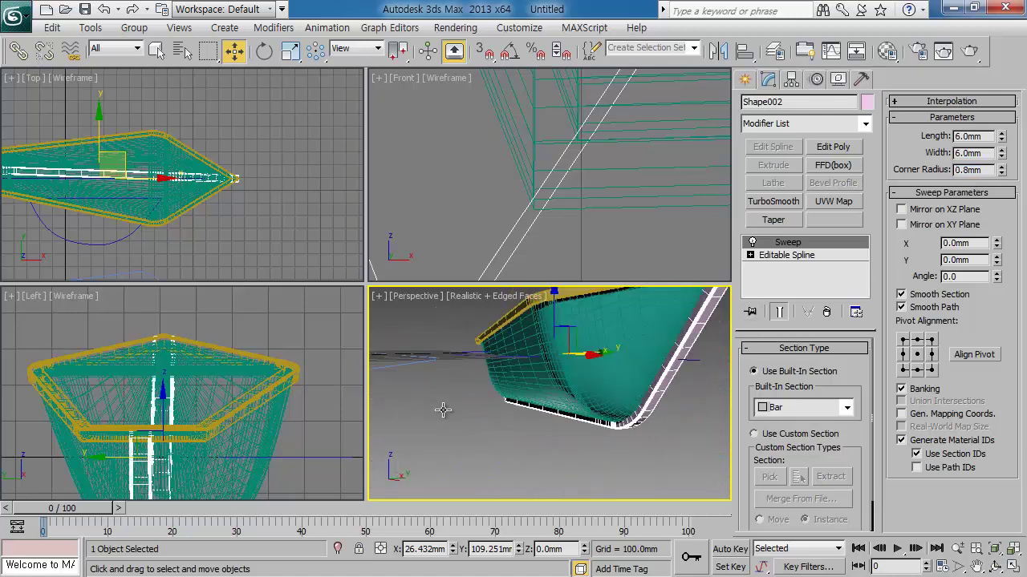
scroll(560, 433, up, 2)
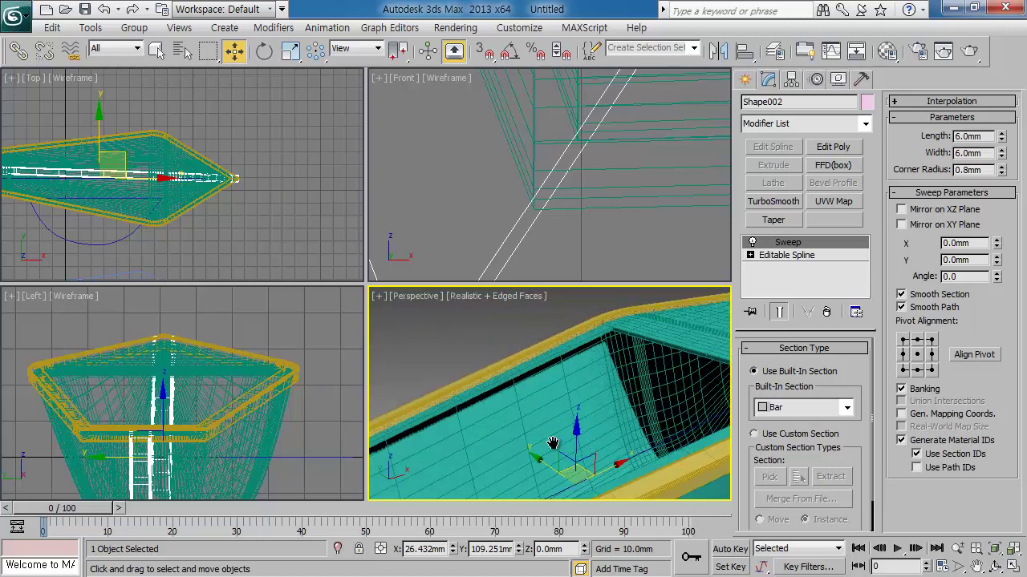
scroll(559, 433, down, 5)
scroll(586, 192, up, 2)
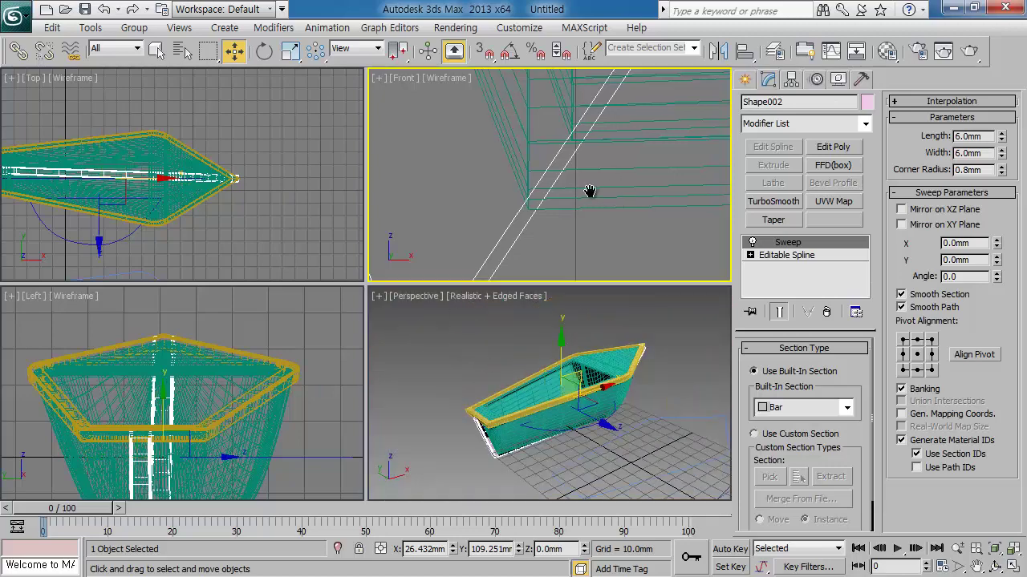
scroll(564, 202, up, 3)
scroll(591, 184, up, 2)
middle_drag(591, 184, 564, 277)
scroll(585, 195, down, 3)
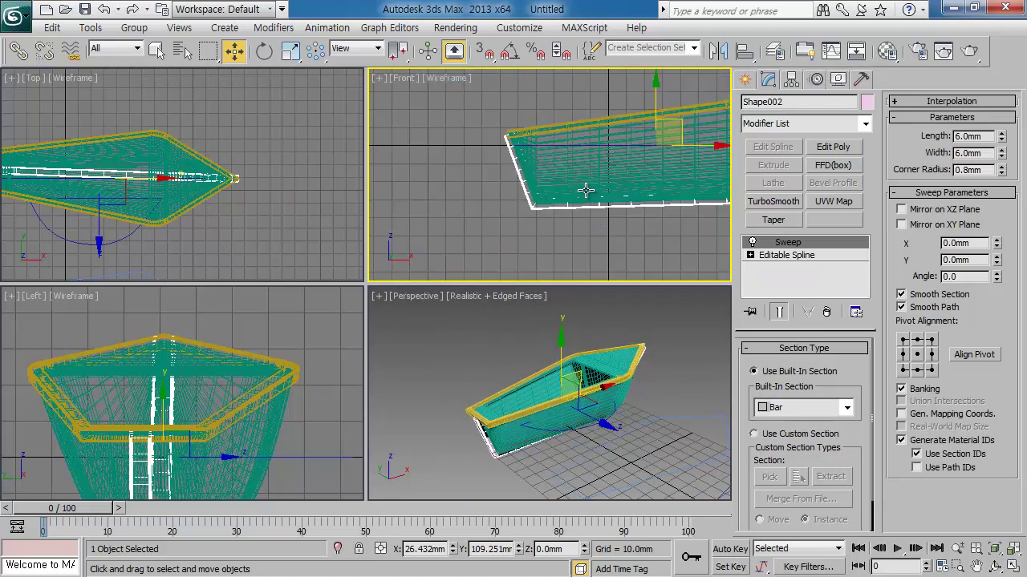
scroll(602, 183, down, 2)
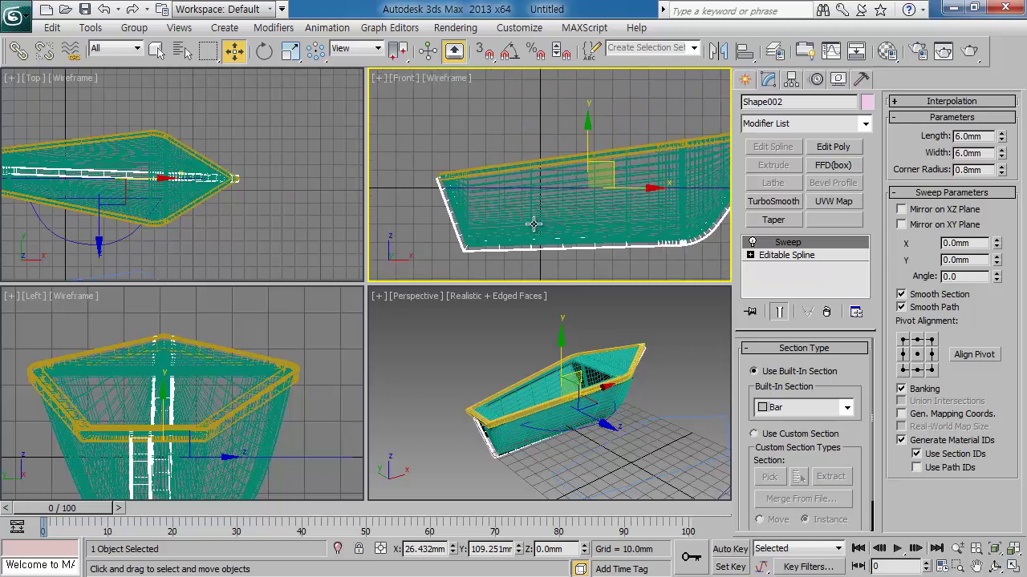
Step: With Show End Result on, raise the keel spline's stern end vertex into an upright post
click(786, 255)
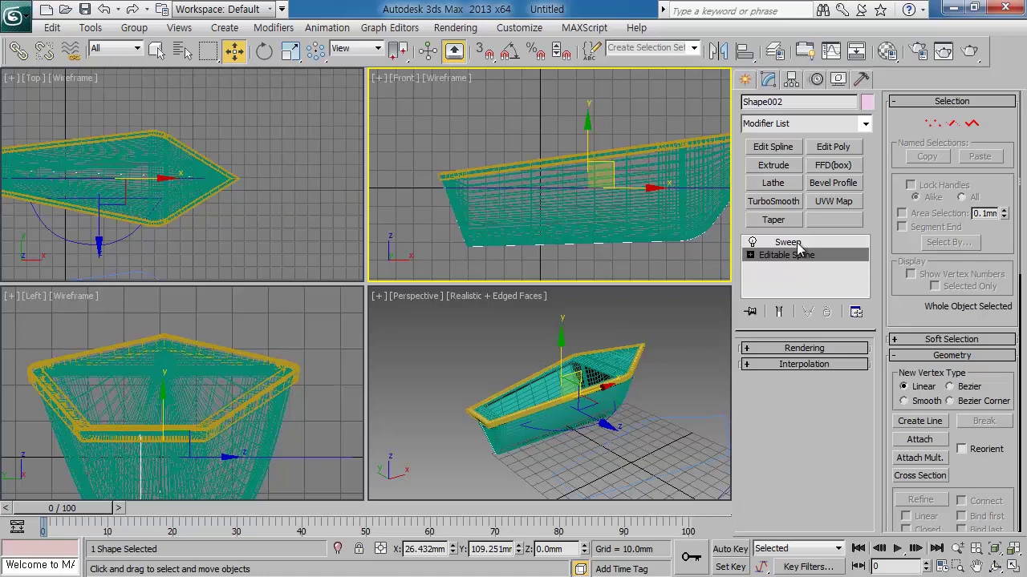
click(780, 312)
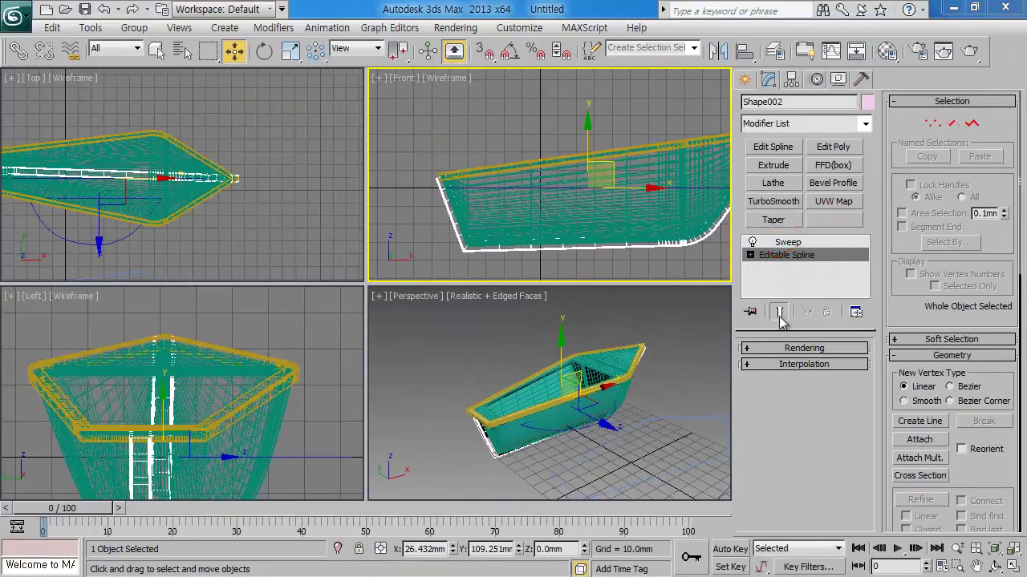
click(933, 123)
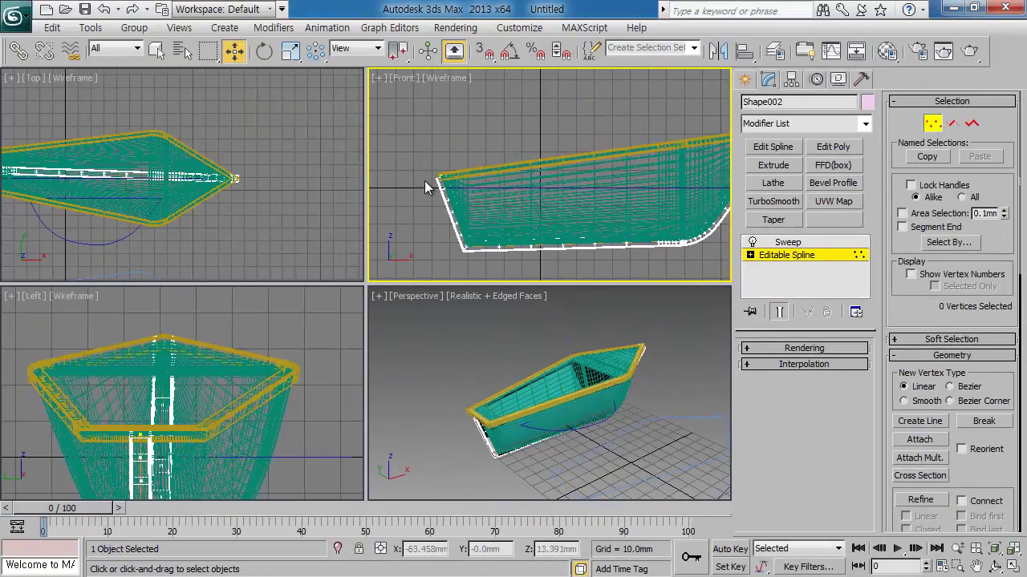
scroll(449, 181, up, 2)
scroll(449, 188, up, 2)
scroll(444, 202, up, 2)
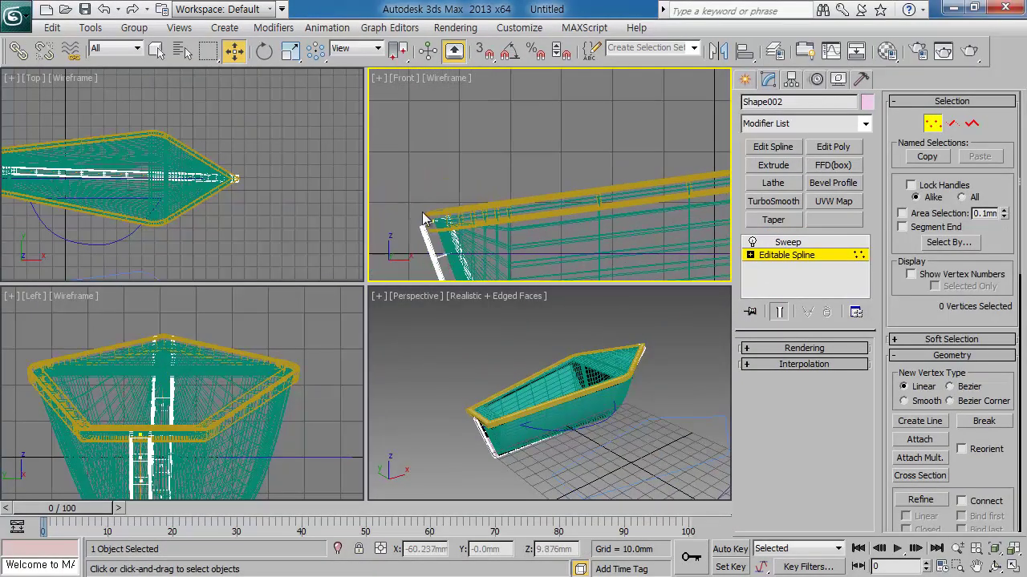
click(434, 219)
mouse_move(438, 180)
mouse_down()
mouse_move(447, 118)
mouse_move(432, 108)
mouse_up()
mouse_move(553, 377)
middle_down()
mouse_move(629, 219)
mouse_move(575, 208)
mouse_move(459, 269)
middle_up()
Step: Lift the bow end vertex into a tall post, to about Z 65.452mm
click(585, 186)
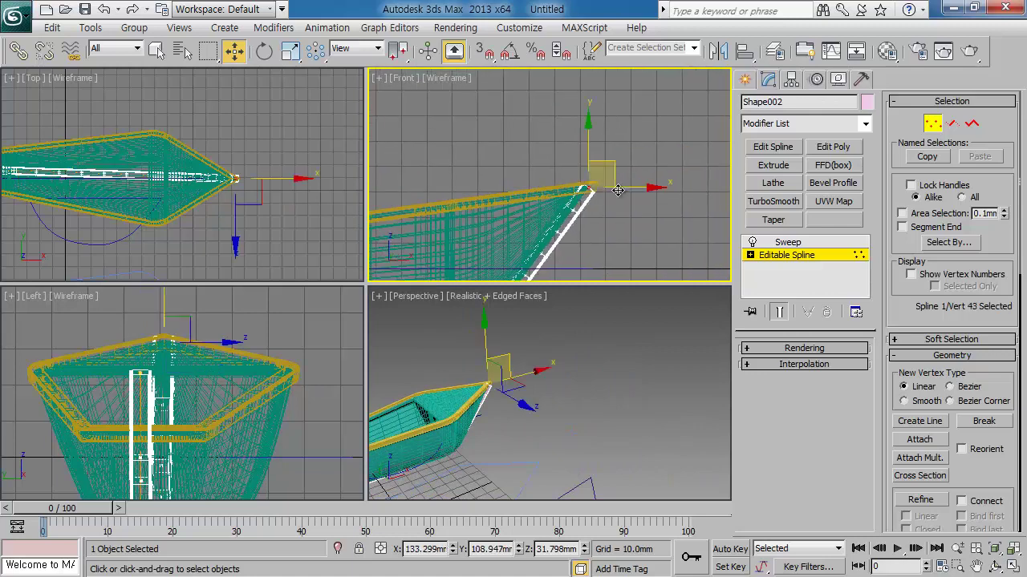
mouse_move(614, 164)
mouse_down()
mouse_move(623, 96)
mouse_move(642, 81)
mouse_move(614, 76)
mouse_up()
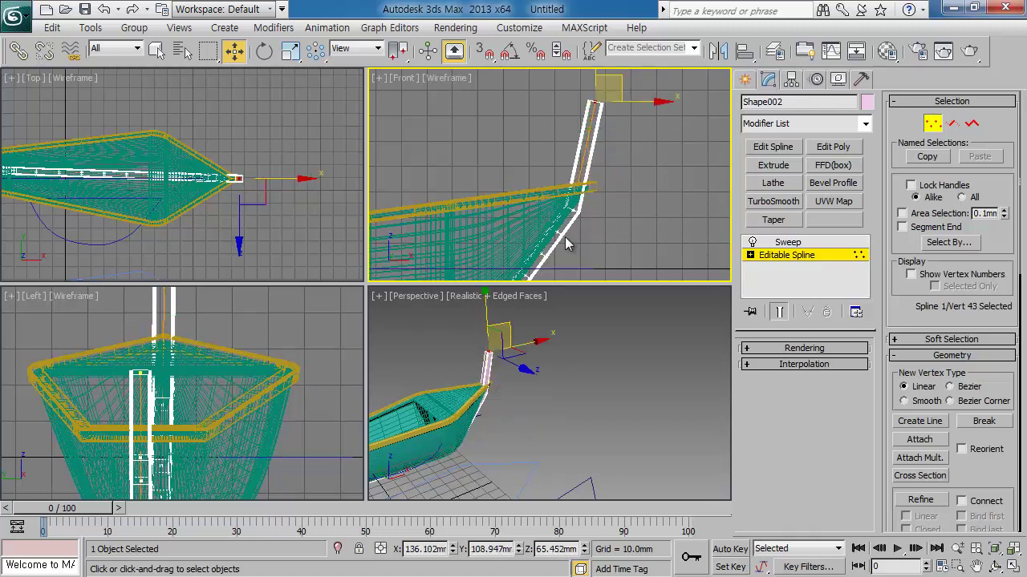
middle_drag(525, 353, 593, 386)
key(alt+w)
scroll(508, 406, up, 2)
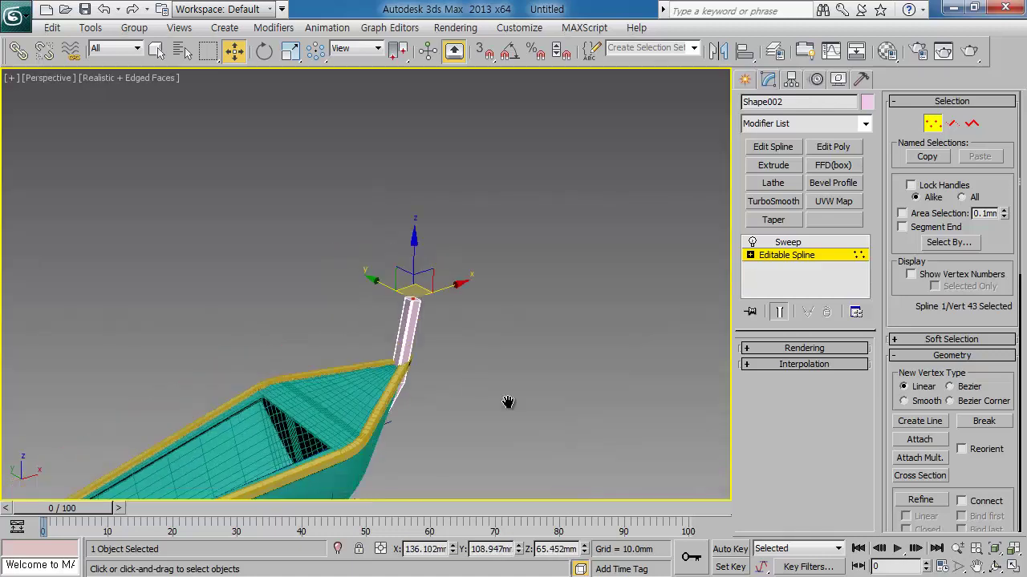
scroll(433, 355, up, 3)
mouse_move(433, 356)
middle_down()
mouse_move(402, 255)
mouse_move(458, 248)
middle_up()
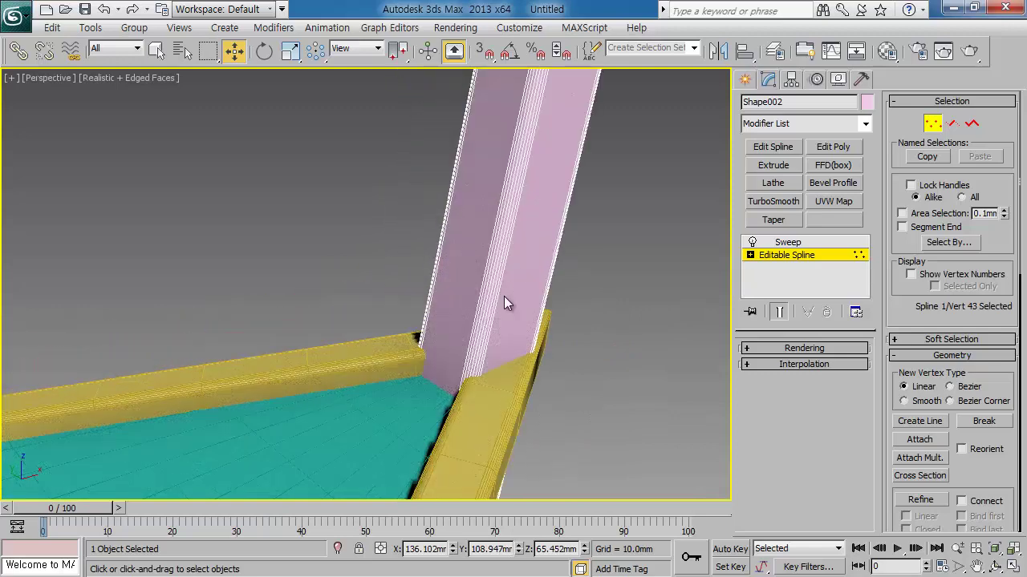
scroll(498, 301, up, 2)
middle_drag(499, 302, 439, 286)
scroll(439, 287, down, 4)
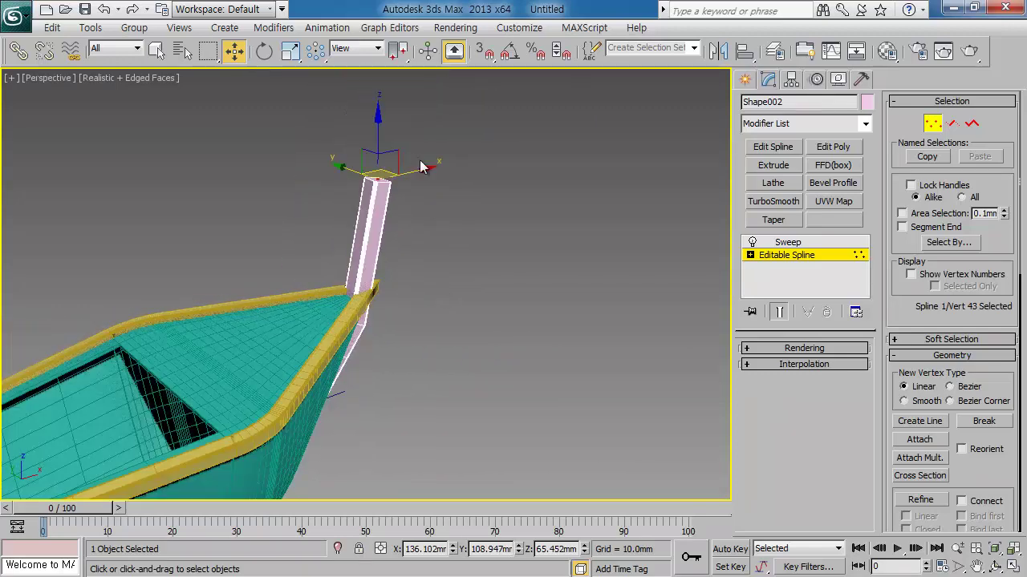
drag(425, 168, 442, 163)
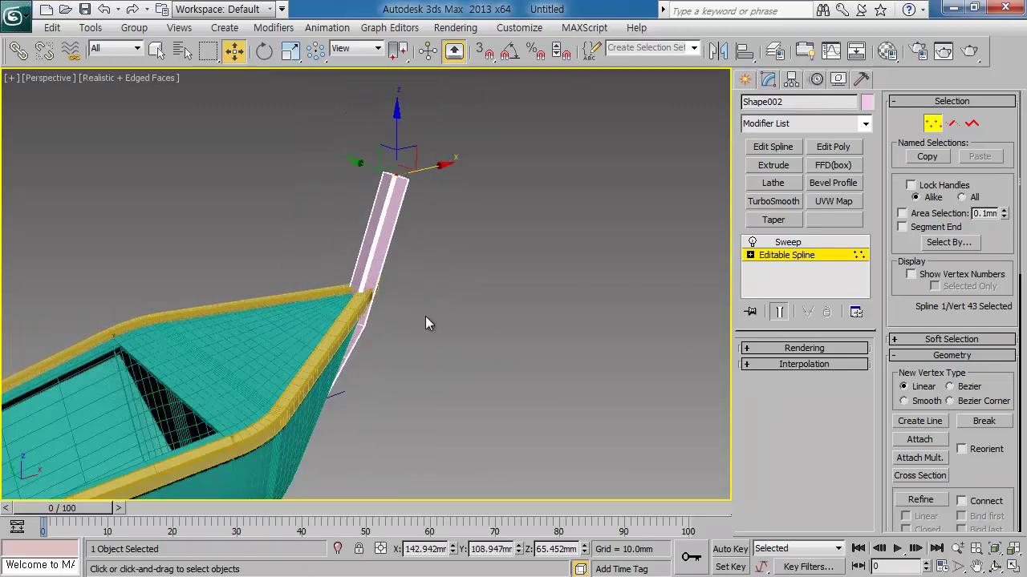
mouse_move(425, 316)
middle_down()
mouse_move(616, 259)
mouse_move(477, 346)
mouse_move(357, 384)
mouse_move(330, 365)
middle_up()
scroll(615, 259, down, 5)
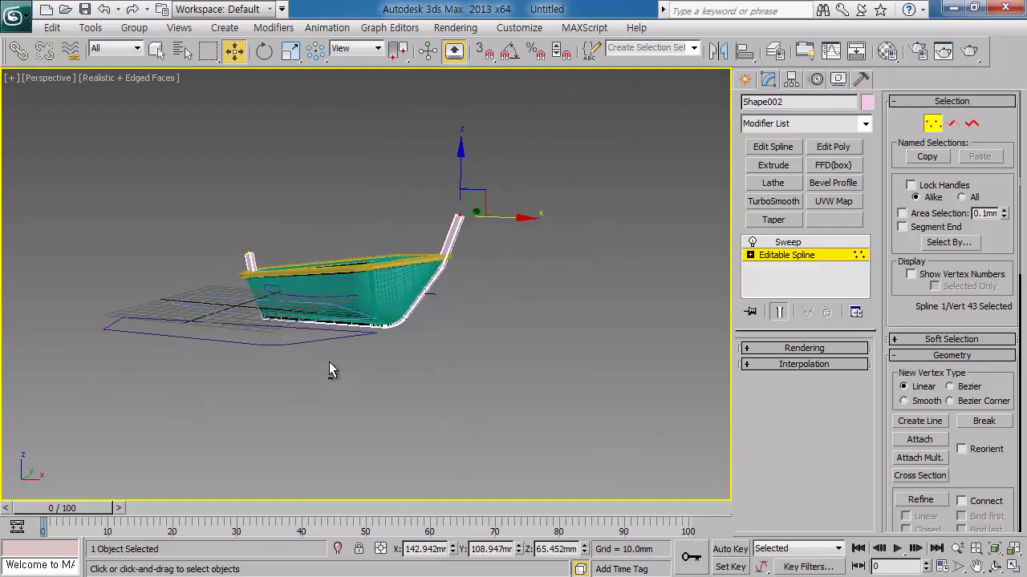
Step: Leave Vertex mode, deselect the keel bar and orbit around the finished boat with its posts
click(768, 263)
mouse_move(449, 310)
alt+middle_down()
mouse_move(479, 389)
mouse_move(434, 354)
mouse_move(401, 352)
mouse_move(518, 396)
mouse_move(417, 321)
mouse_move(569, 351)
alt+middle_up()
scroll(434, 354, up, 5)
click(594, 404)
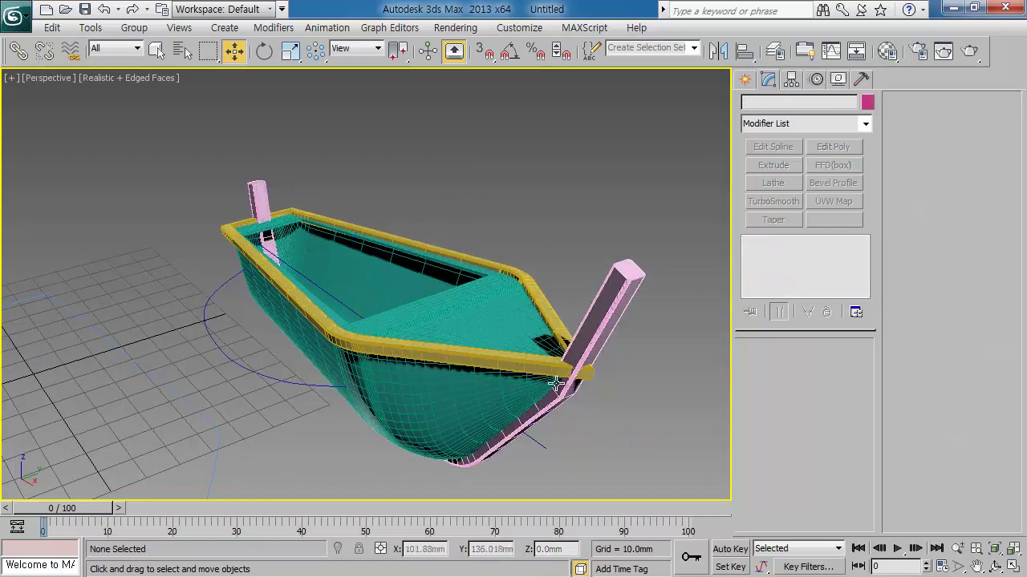
mouse_move(488, 387)
alt+middle_down()
mouse_move(523, 313)
mouse_move(615, 284)
mouse_move(624, 342)
mouse_move(584, 367)
mouse_move(493, 389)
mouse_move(481, 374)
alt+middle_up()
scroll(482, 378, up, 2)
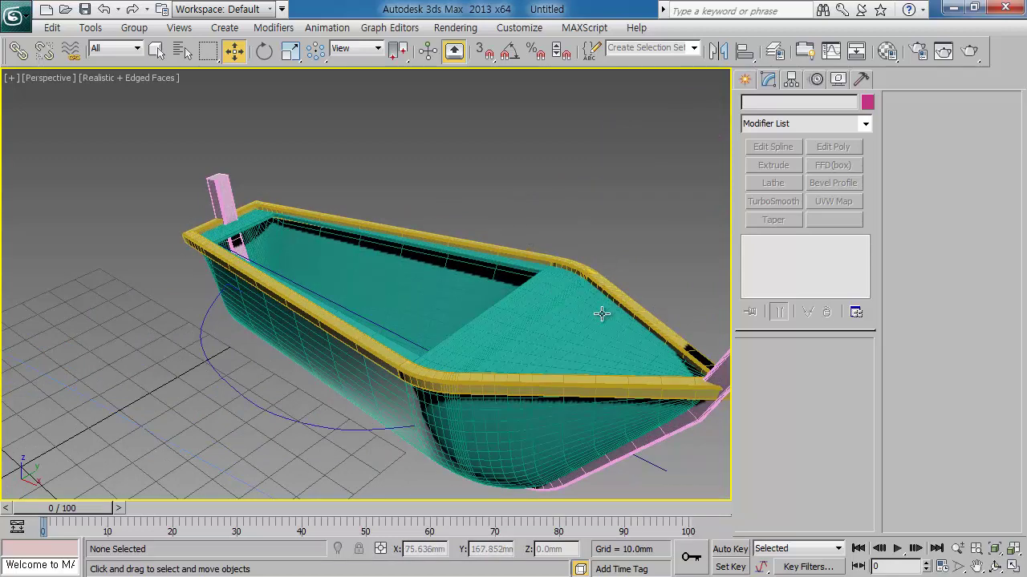
middle_drag(603, 315, 490, 330)
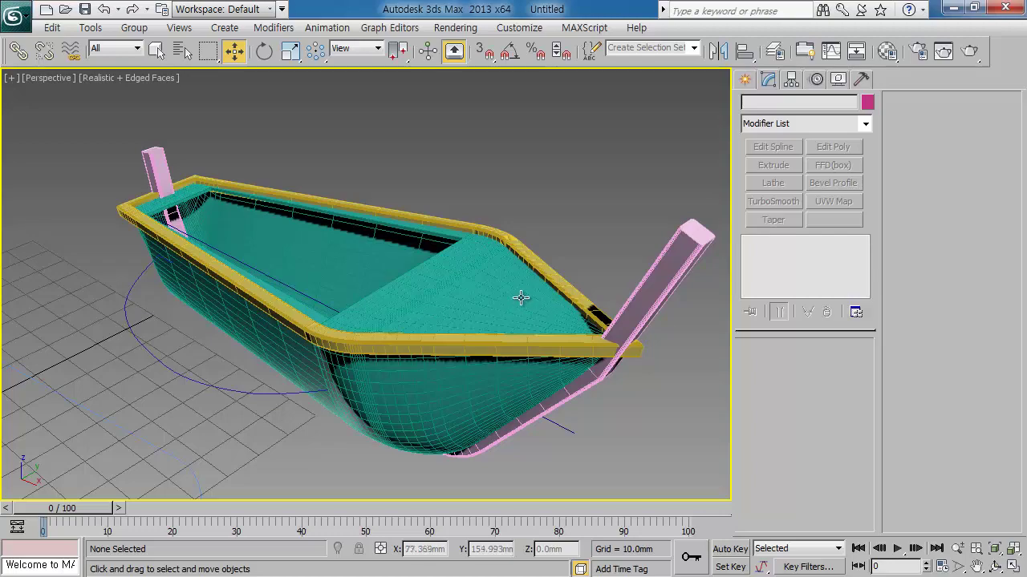